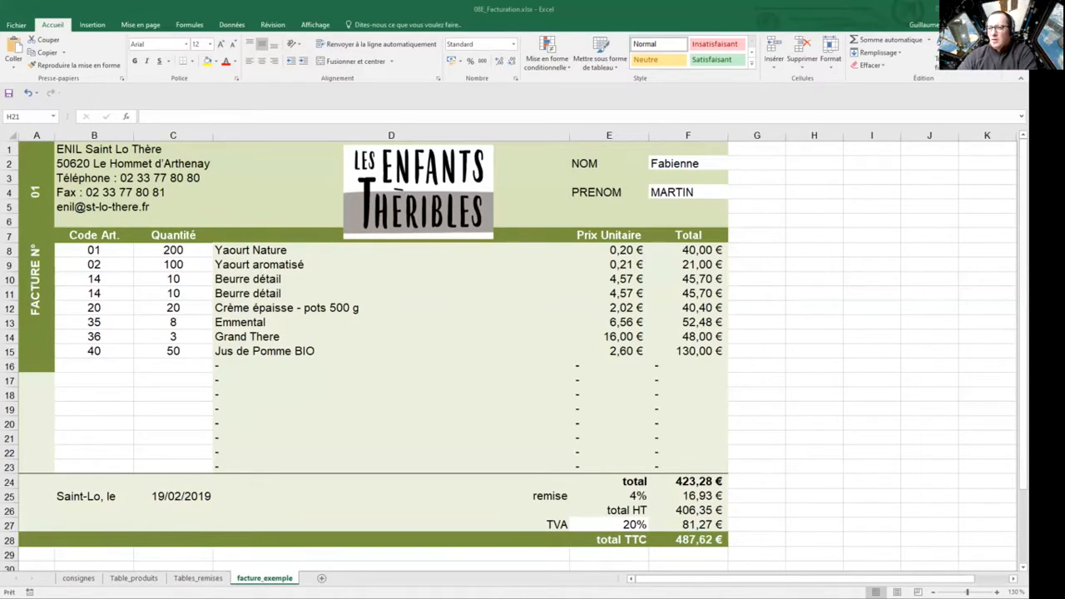
Review the product table, the discount table, the sample invoice and the instructions sheet of the workbook.
{"action": "left_click", "coordinate": [134, 579]}
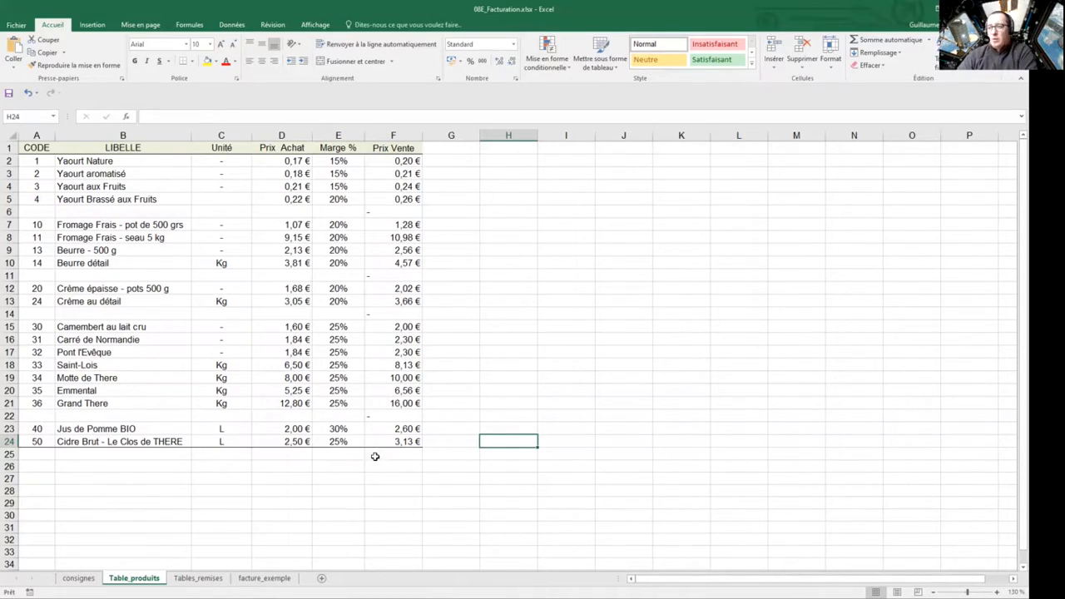
{"action": "left_click", "coordinate": [223, 578]}
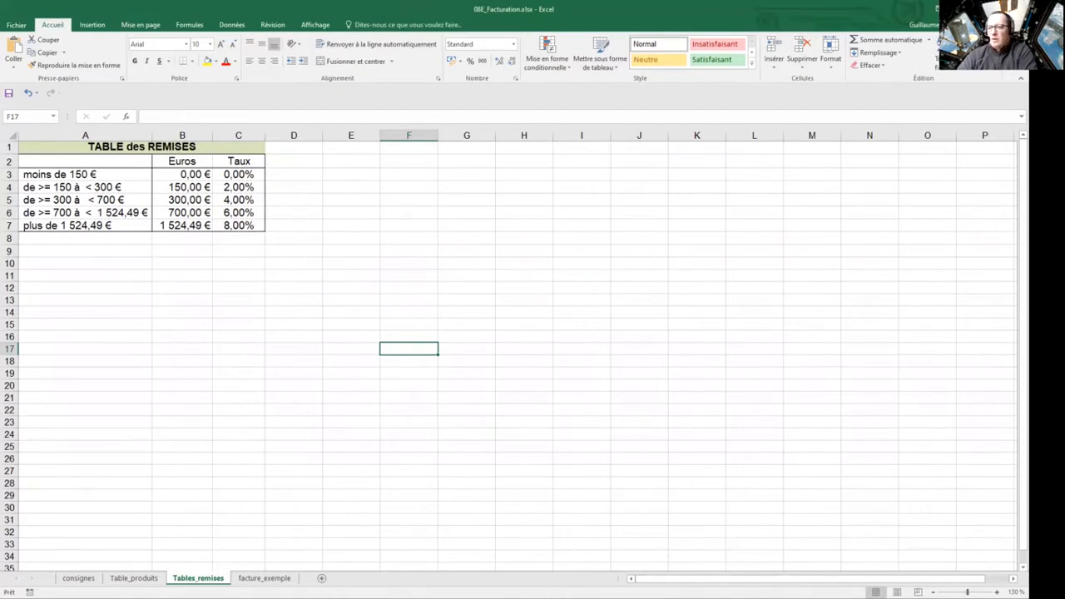
{"action": "left_click", "coordinate": [265, 577]}
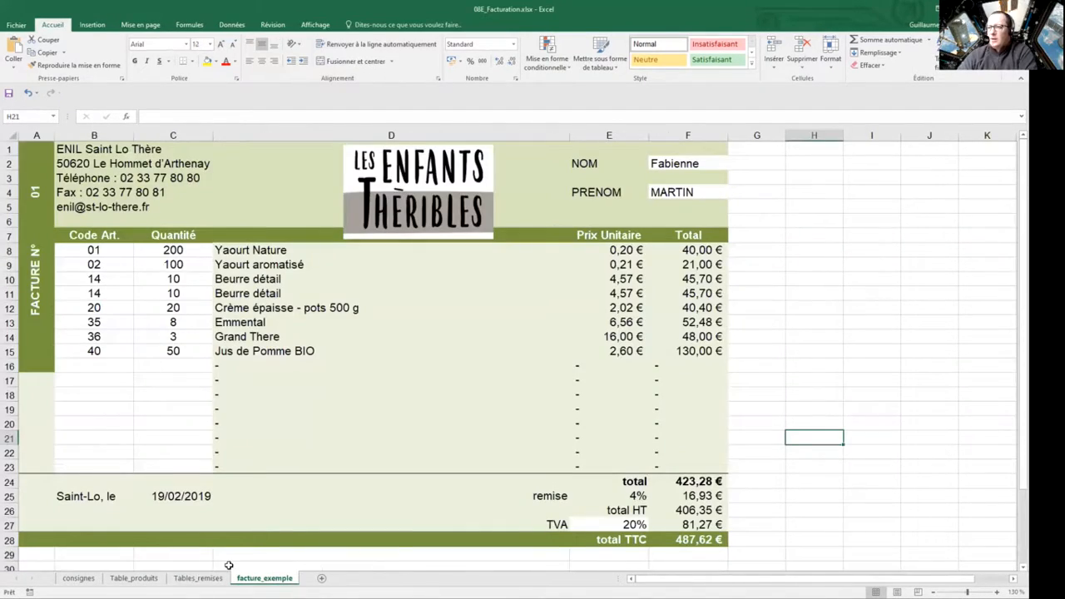
{"action": "left_click", "coordinate": [78, 578]}
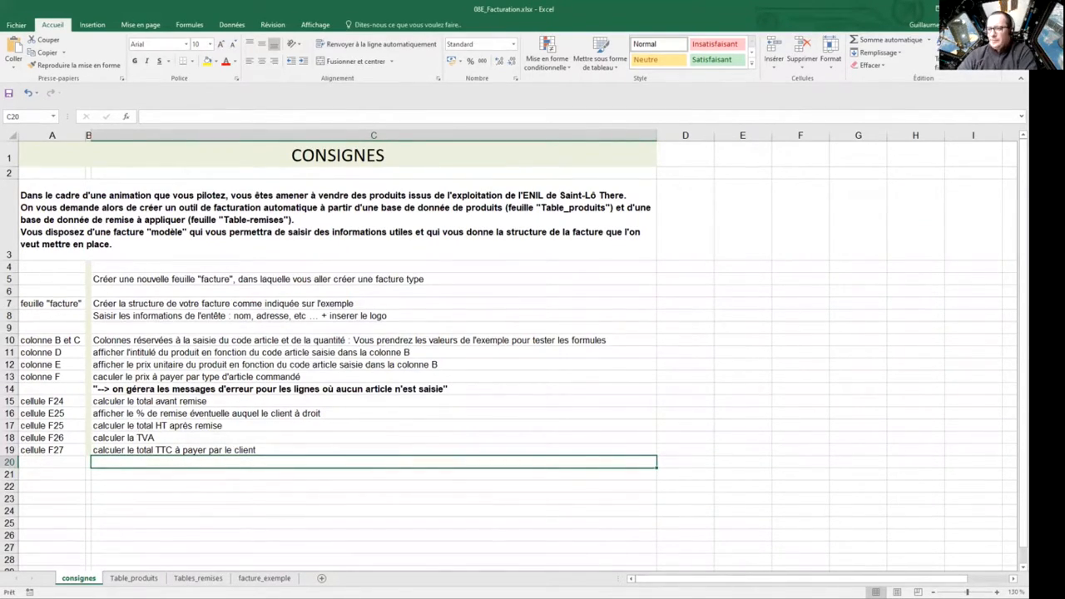
Duplicate the facture_exemple sheet after itself and rename the copy facture.
{"action": "left_click", "coordinate": [264, 578]}
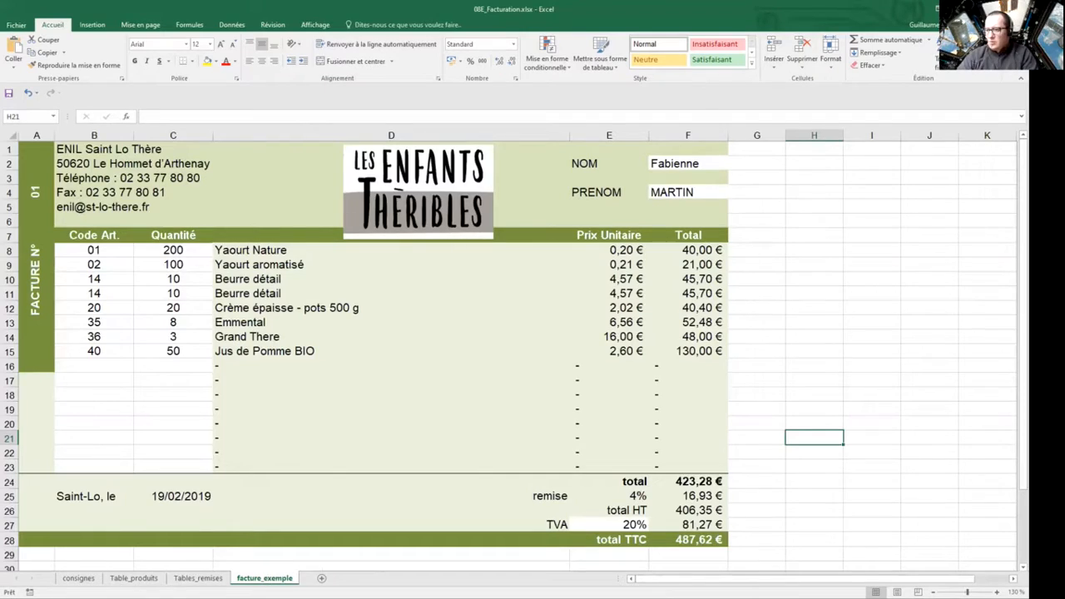
{"action": "left_click_drag", "start_coordinate": [264, 577], "coordinate": [318, 577]}
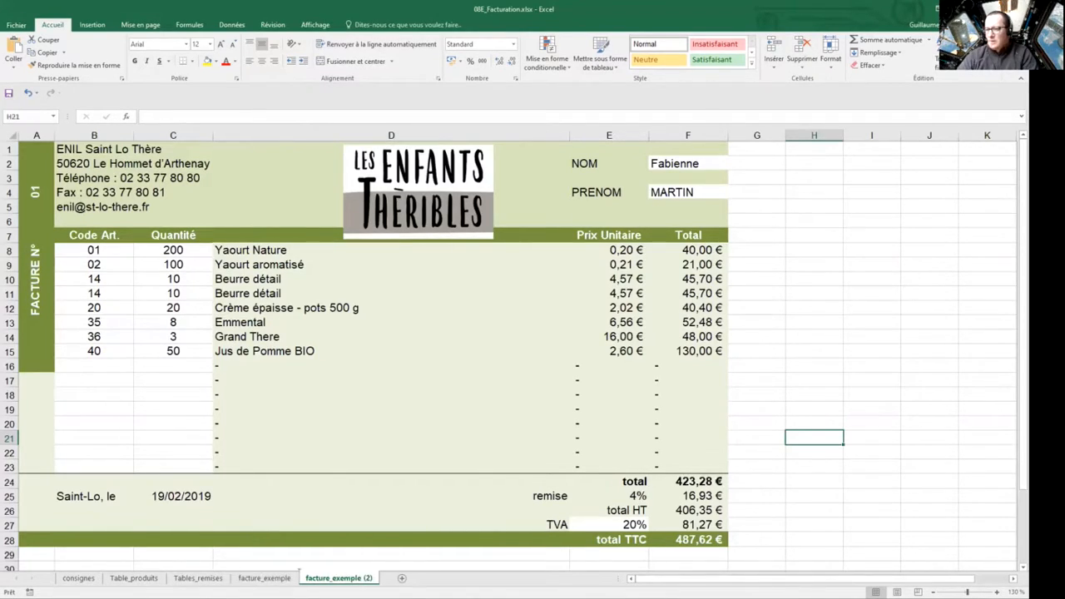
{"action": "double_click", "coordinate": [367, 577]}
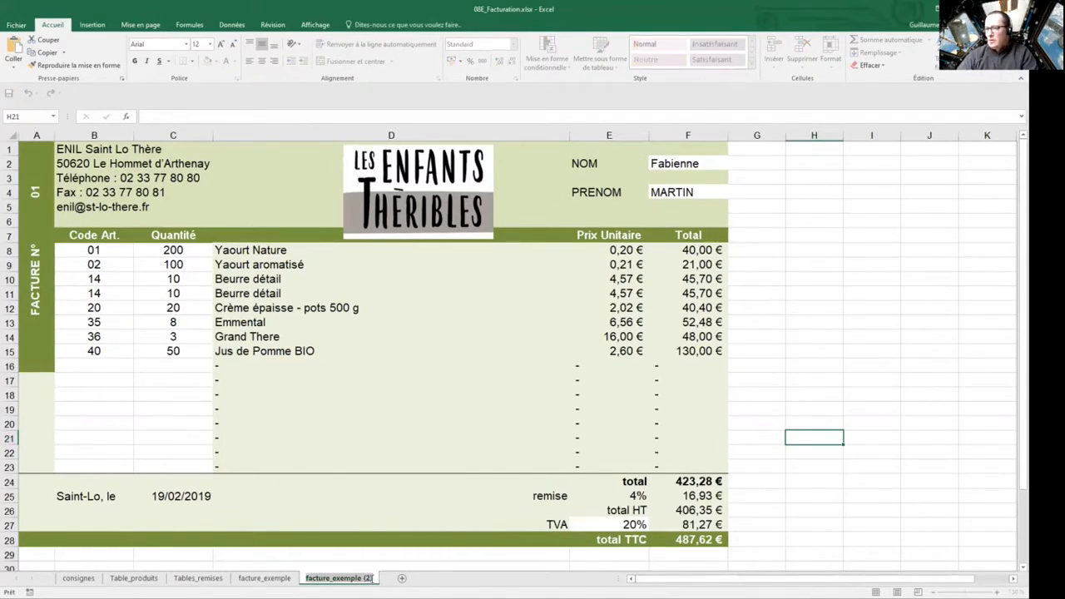
{"action": "left_click", "coordinate": [373, 577]}
{"action": "key", "text": "BackSpace"}
{"action": "key", "text": "BackSpace"}
{"action": "key", "text": "BackSpace"}
{"action": "key", "text": "BackSpace"}
{"action": "key", "text": "BackSpace"}
{"action": "key", "text": "BackSpace"}
{"action": "key", "text": "BackSpace"}
{"action": "key", "text": "BackSpace"}
{"action": "key", "text": "BackSpace"}
{"action": "key", "text": "BackSpace"}
{"action": "key", "text": "Return"}
Clear the invoice line contents in D8:F23, the summary amounts in F24:F28 and the discount rate in E25.
{"action": "left_click_drag", "start_coordinate": [250, 250], "coordinate": [693, 464]}
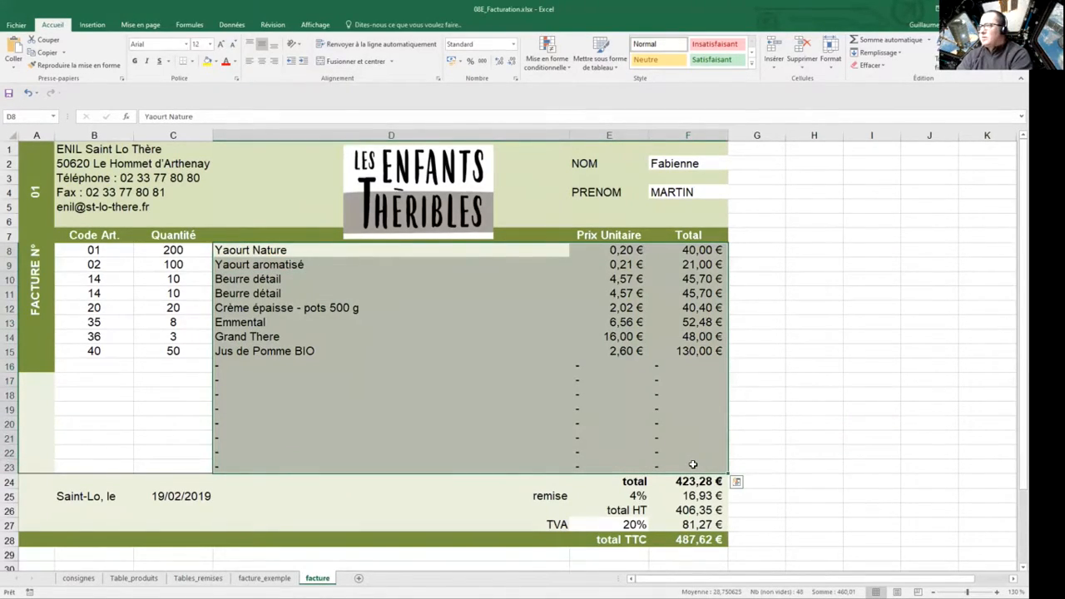
{"action": "key", "text": "Delete"}
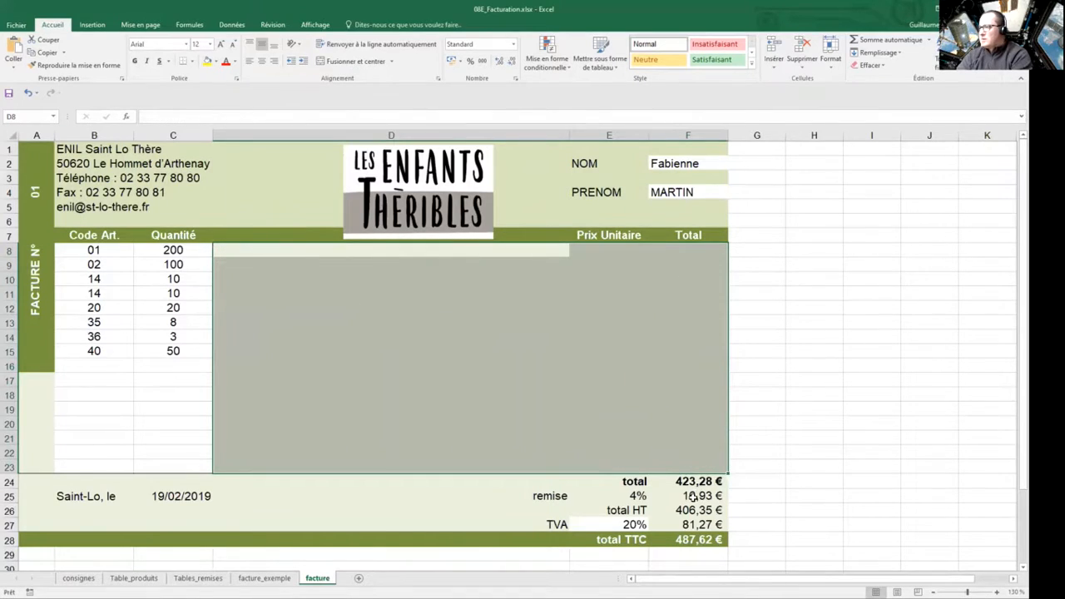
{"action": "left_click_drag", "start_coordinate": [697, 481], "coordinate": [704, 522]}
{"action": "key", "text": "Delete"}
{"action": "left_click", "coordinate": [624, 496]}
{"action": "key", "text": "Delete"}
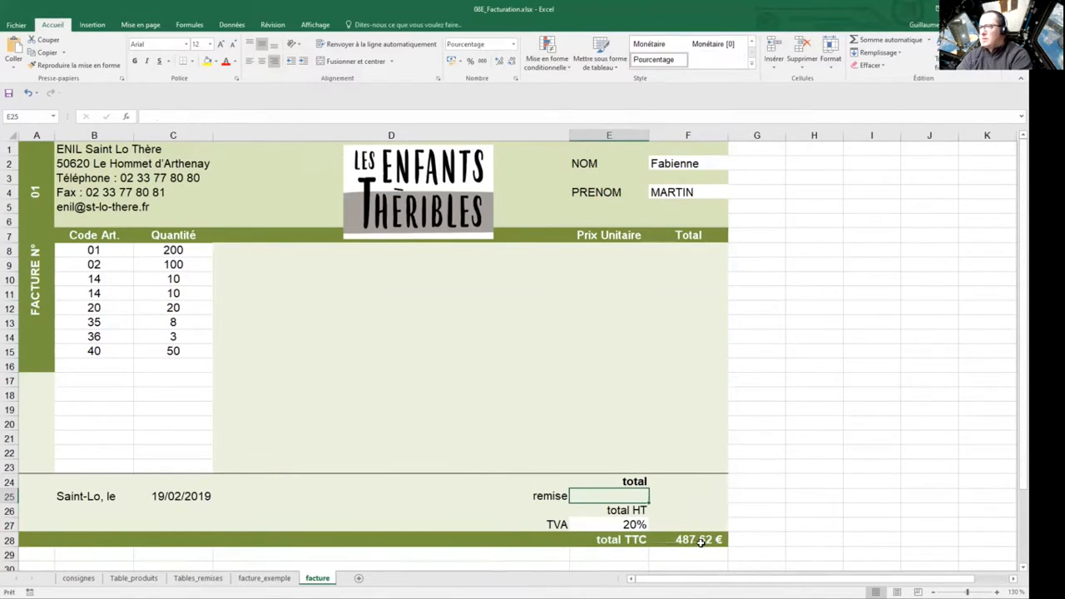
{"action": "left_click", "coordinate": [701, 541]}
{"action": "key", "text": "Delete"}
{"action": "left_click", "coordinate": [600, 398]}
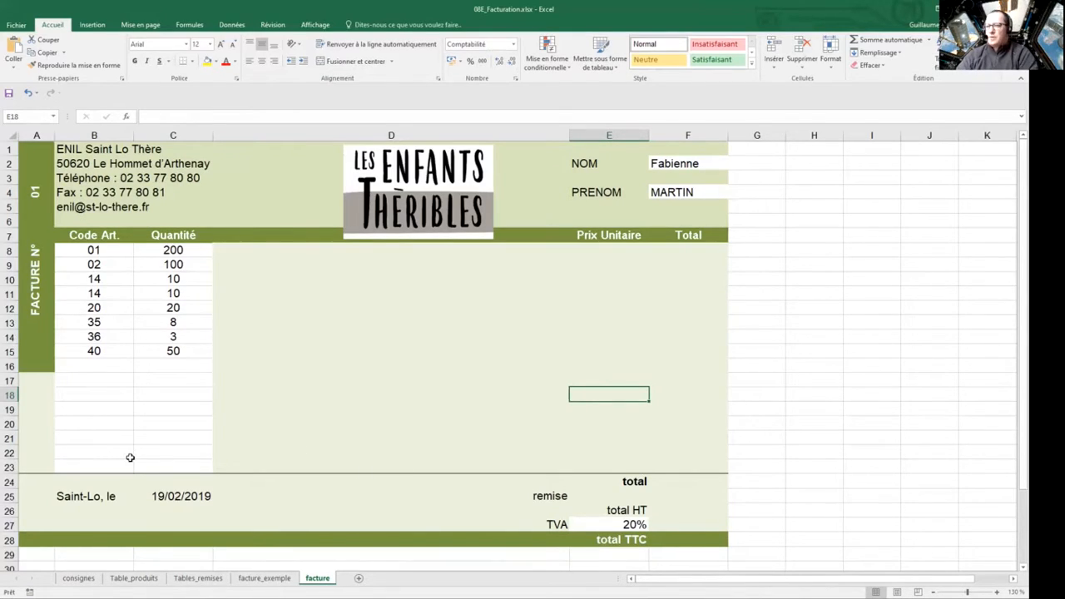
Clear the invoice date in C25 and give that cell a white fill.
{"action": "left_click", "coordinate": [190, 496]}
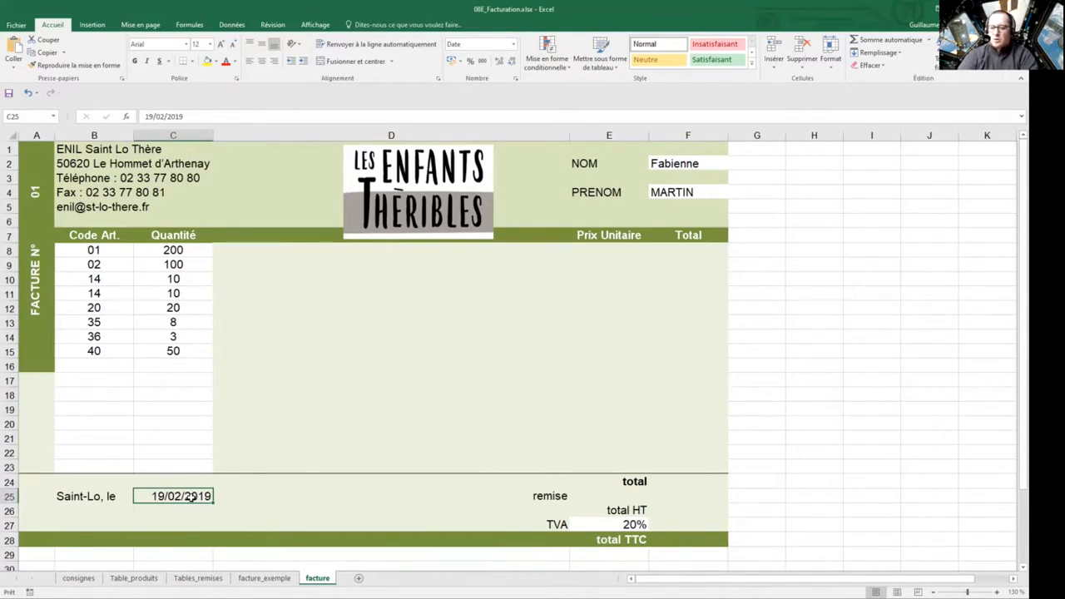
{"action": "key", "text": "Delete"}
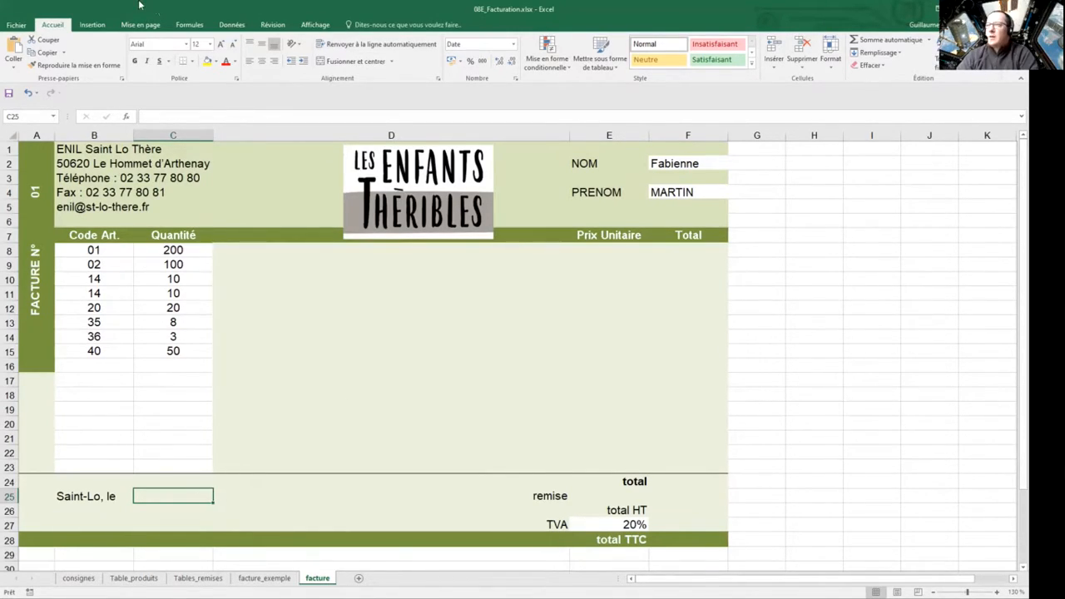
{"action": "left_click", "coordinate": [217, 61]}
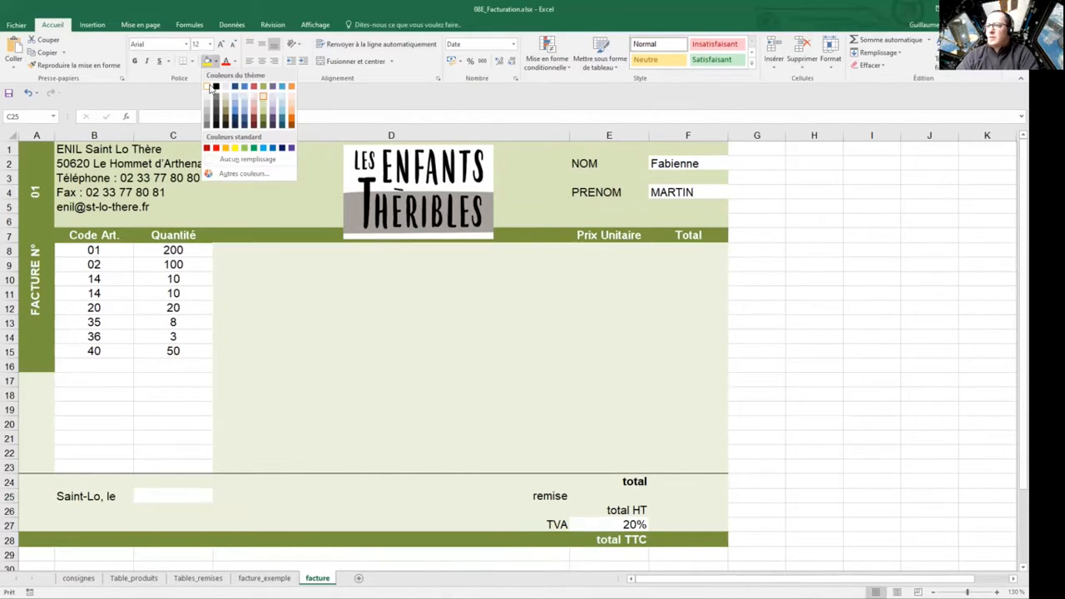
{"action": "left_click", "coordinate": [209, 87]}
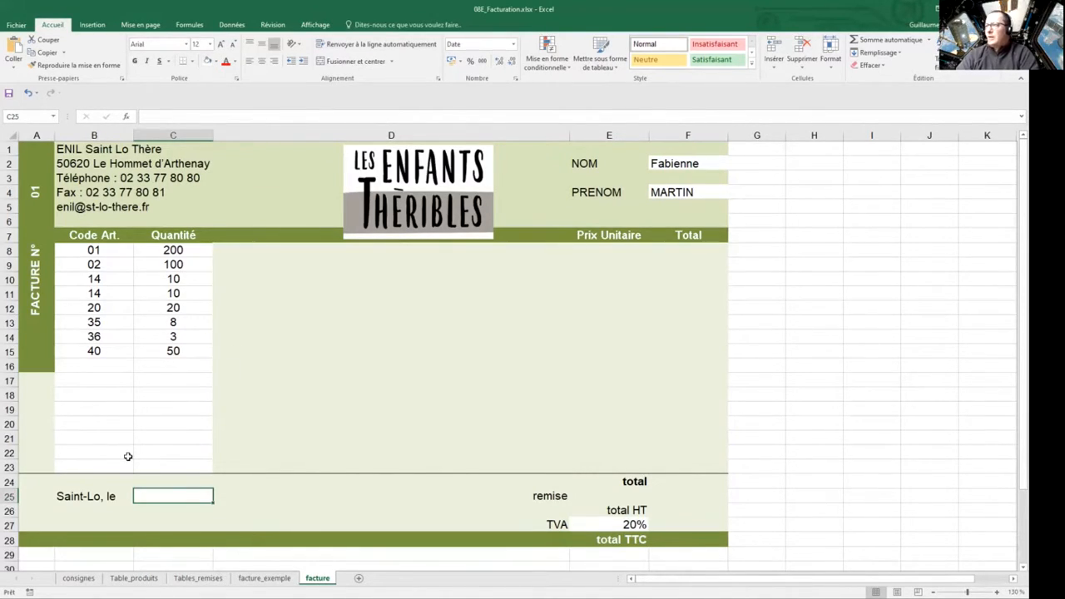
{"action": "left_click", "coordinate": [139, 409]}
Enter the formula =AUJOURDHUI() in C25 as the invoice date.
{"action": "left_click", "coordinate": [157, 498]}
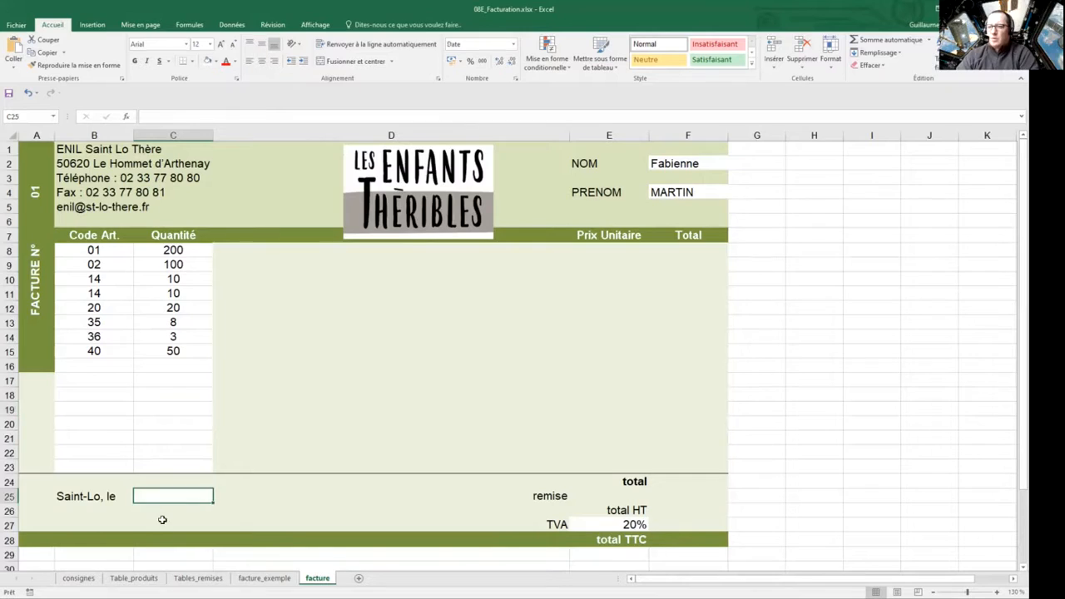
{"action": "type", "text": "="}
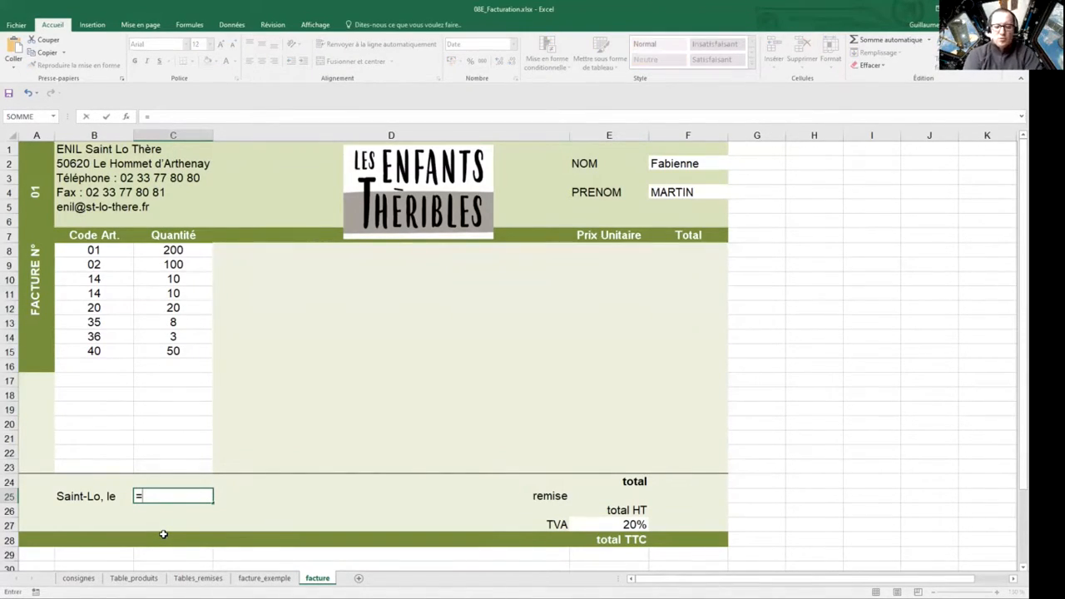
{"action": "type", "text": "aujourd"}
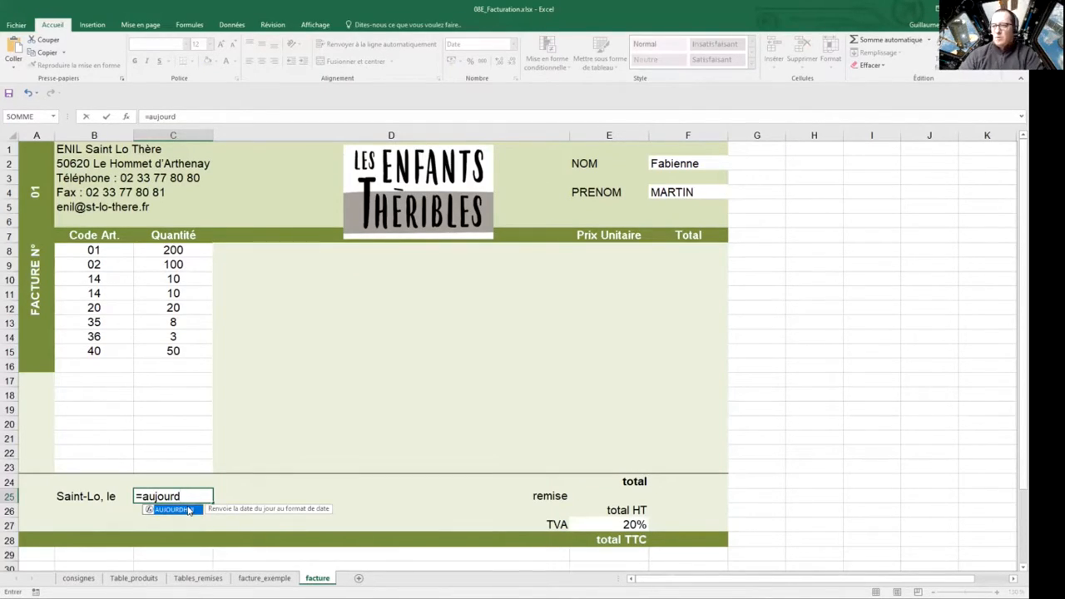
{"action": "double_click", "coordinate": [186, 507]}
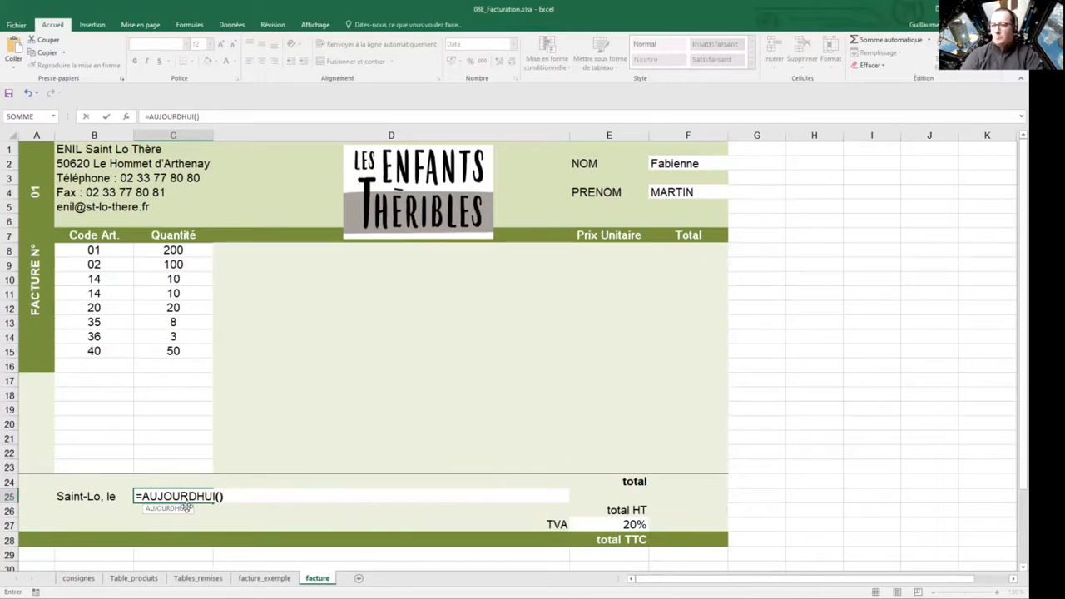
{"action": "type", "text": ")"}
{"action": "key", "text": "Return"}
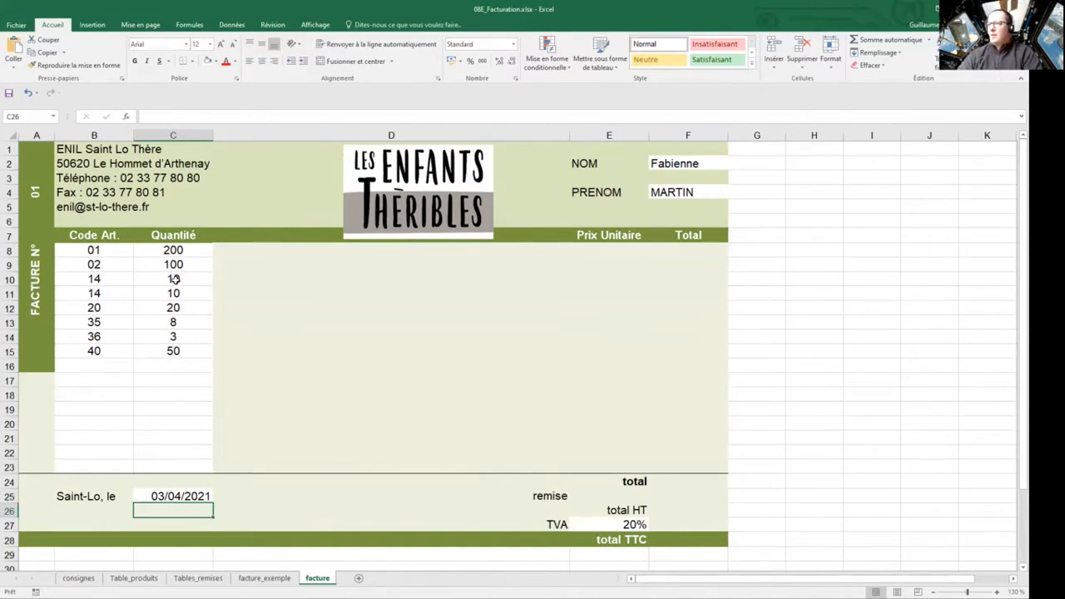
Start a RECHERCHEV formula in D8 with the article code in B8 as the lookup value.
{"action": "left_click", "coordinate": [106, 252]}
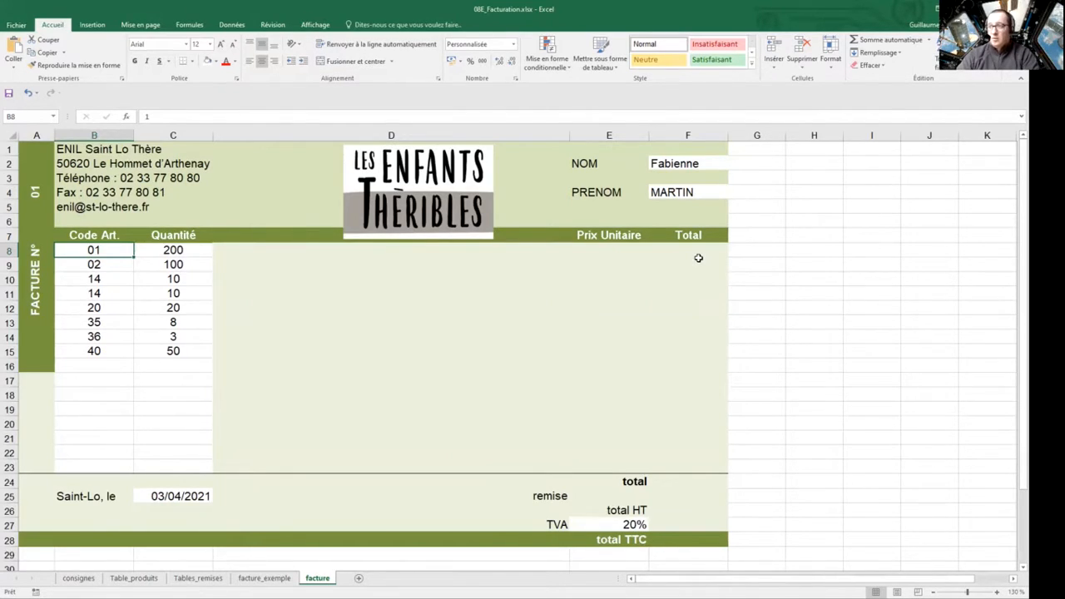
{"action": "left_click", "coordinate": [236, 253]}
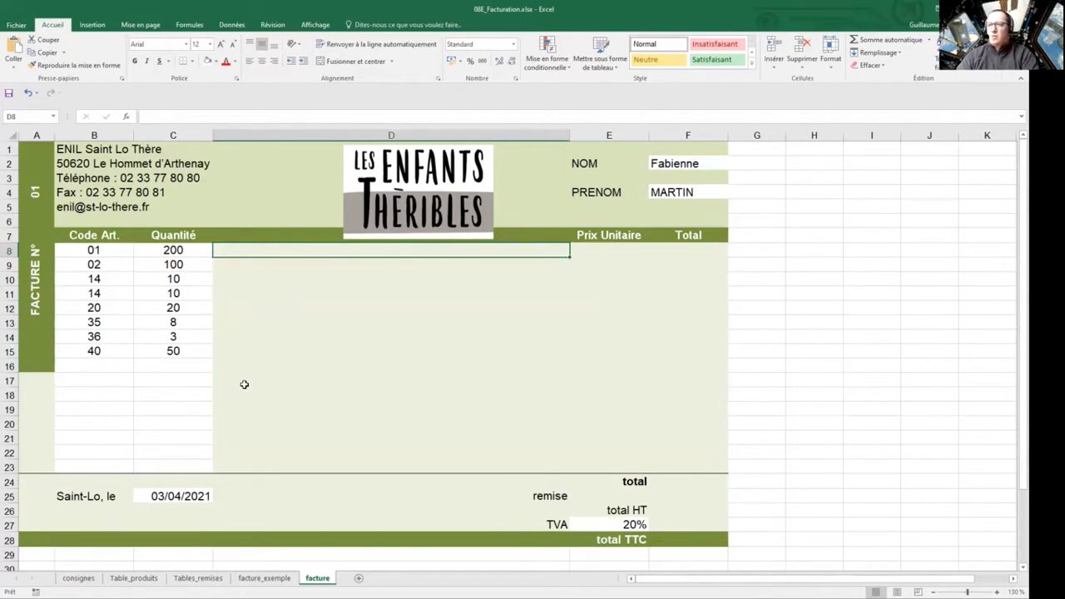
{"action": "type", "text": "="}
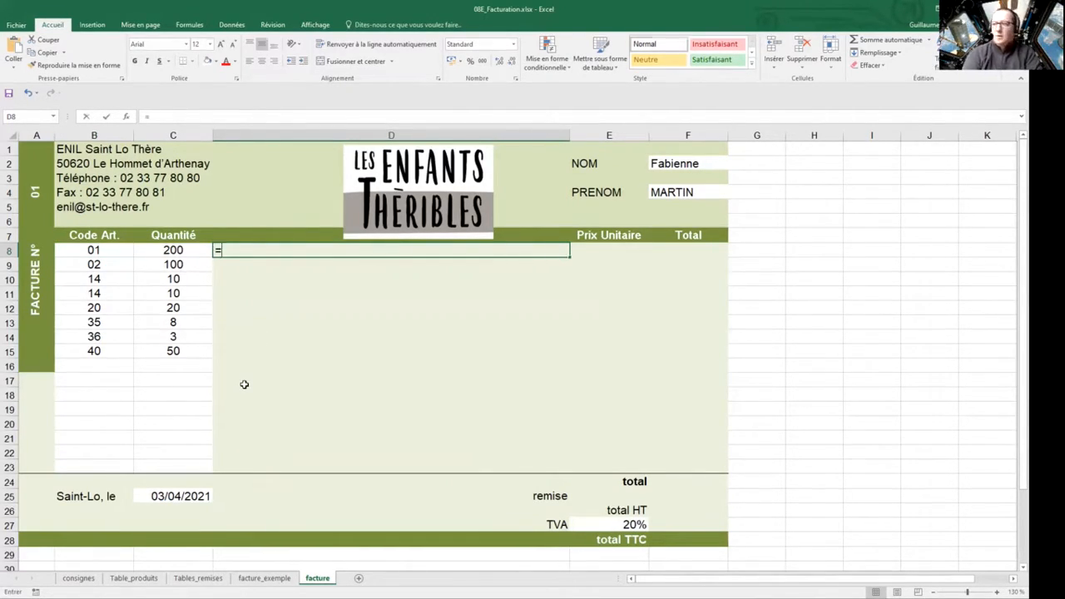
{"action": "type", "text": "rech"}
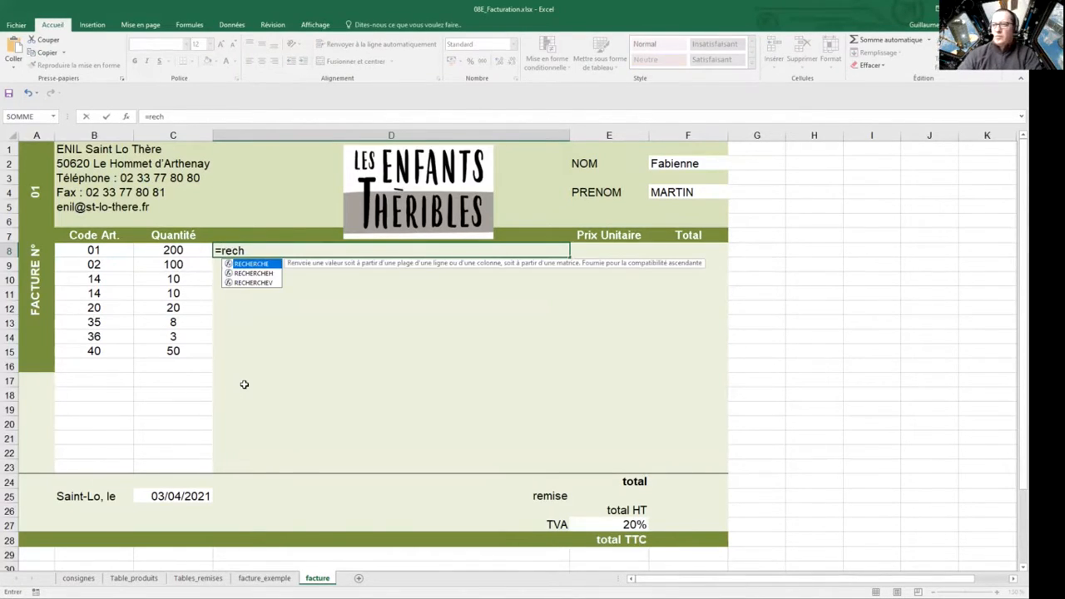
{"action": "double_click", "coordinate": [274, 283]}
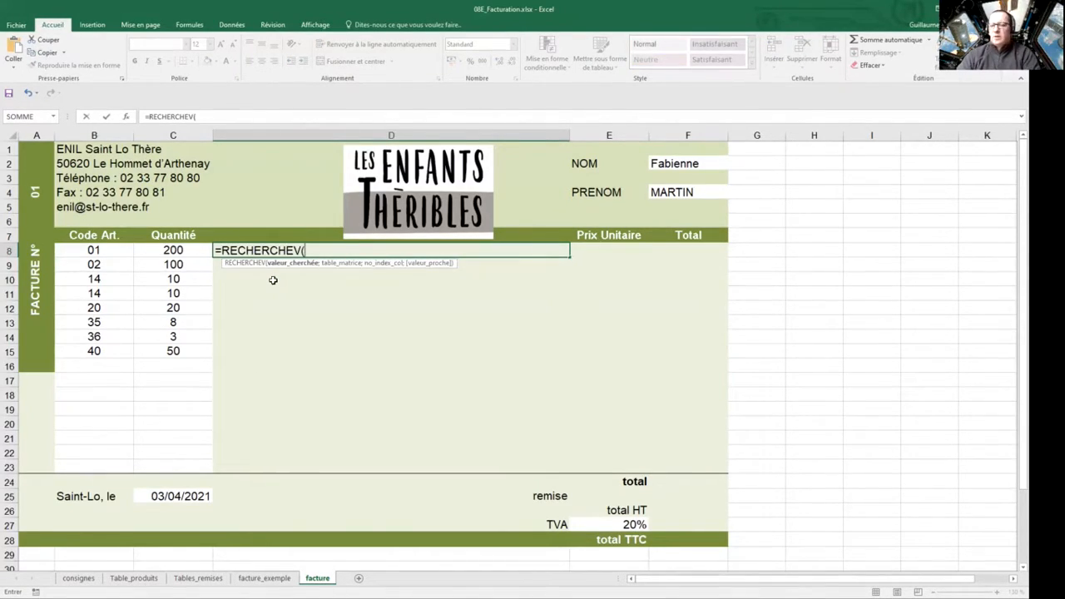
{"action": "left_click", "coordinate": [113, 251]}
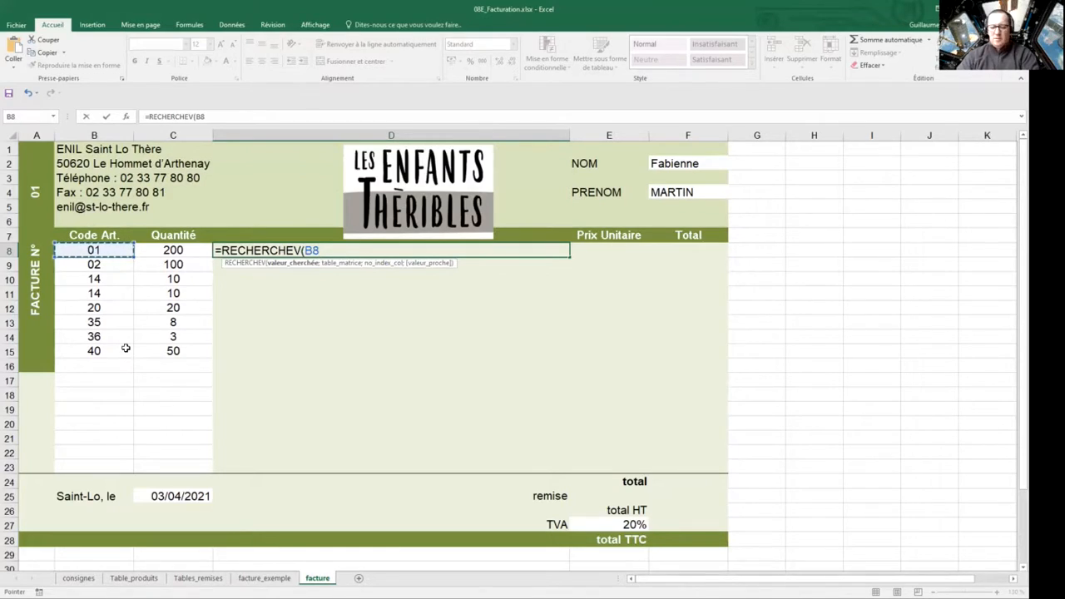
{"action": "type", "text": ";"}
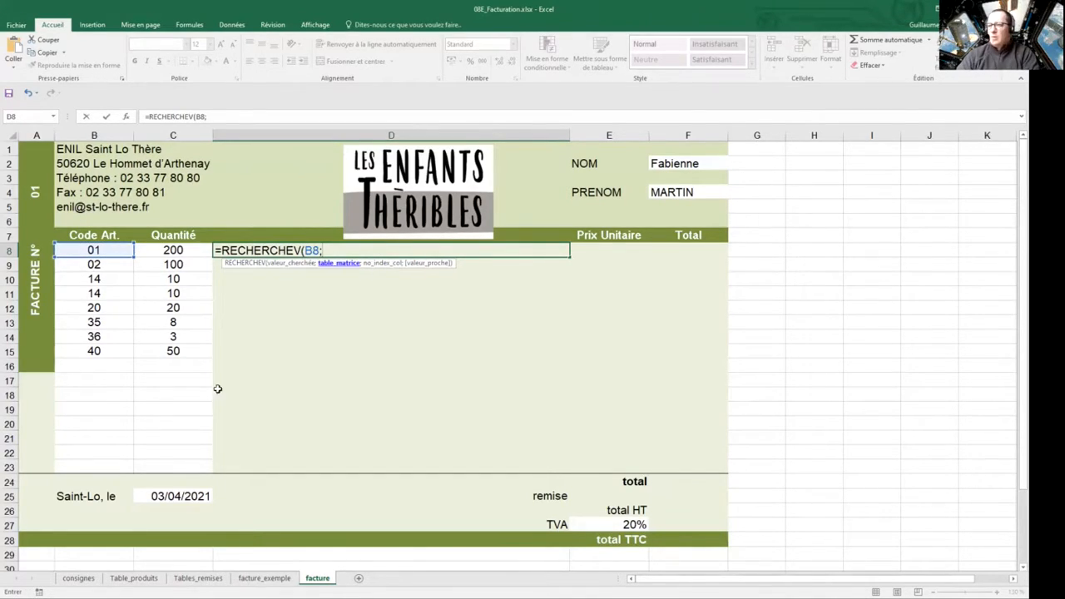
Complete the D8 lookup with the absolute range Table_produits!$A$1:$F$24, column index 2 and exact match FAUX.
{"action": "left_click", "coordinate": [134, 579]}
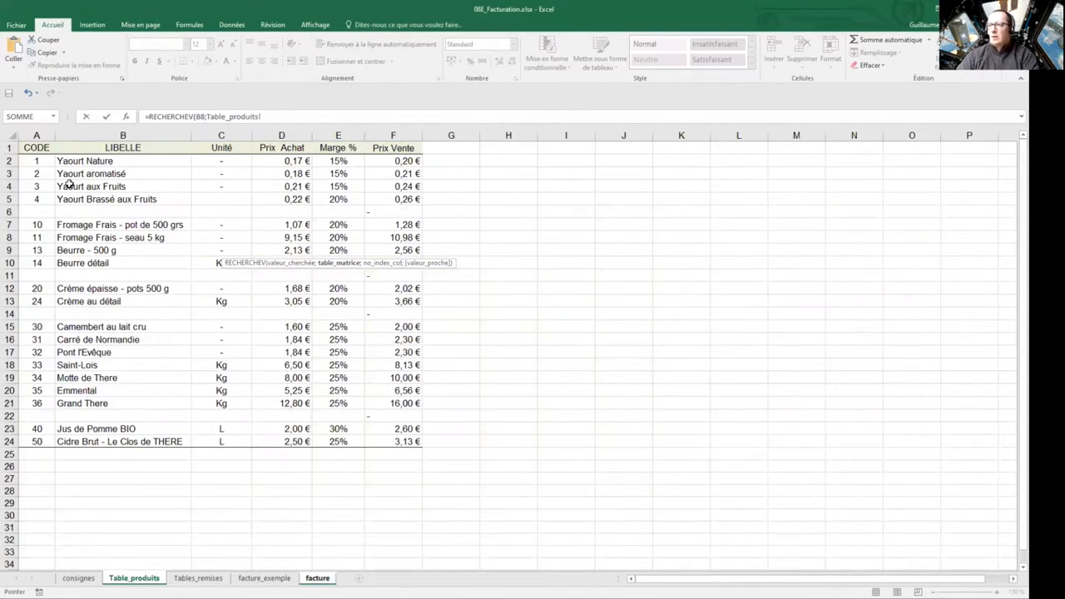
{"action": "left_click_drag", "start_coordinate": [37, 147], "coordinate": [407, 438]}
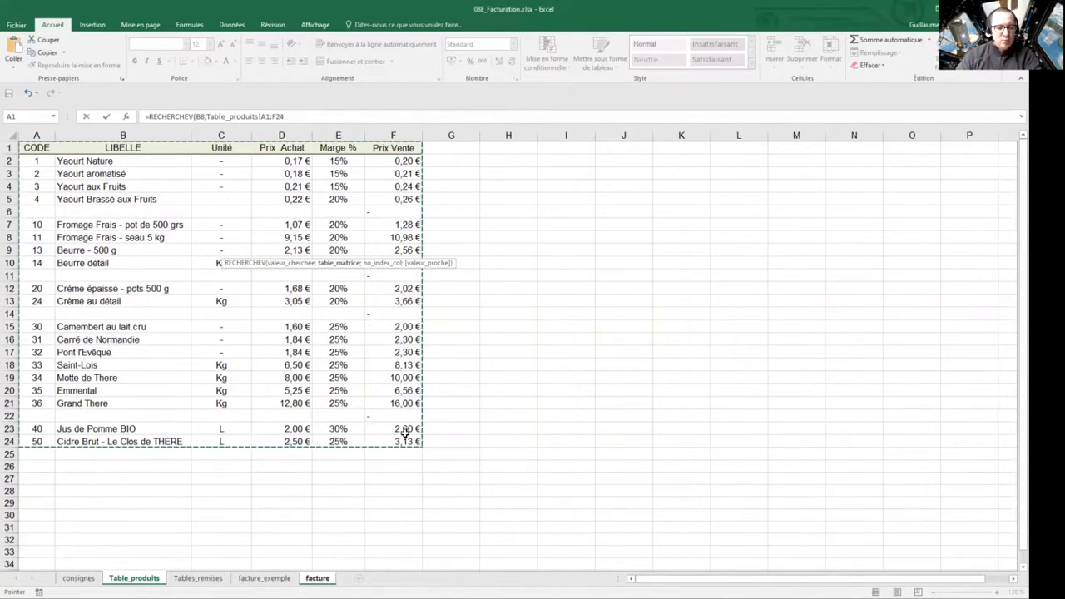
{"action": "key", "text": "F4"}
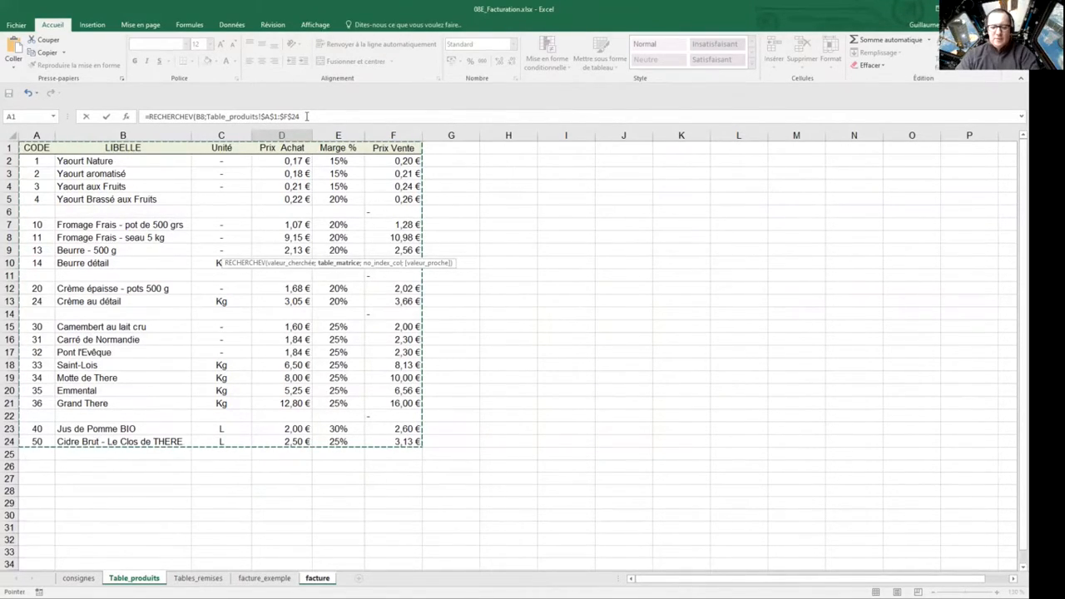
{"action": "left_click", "coordinate": [306, 116]}
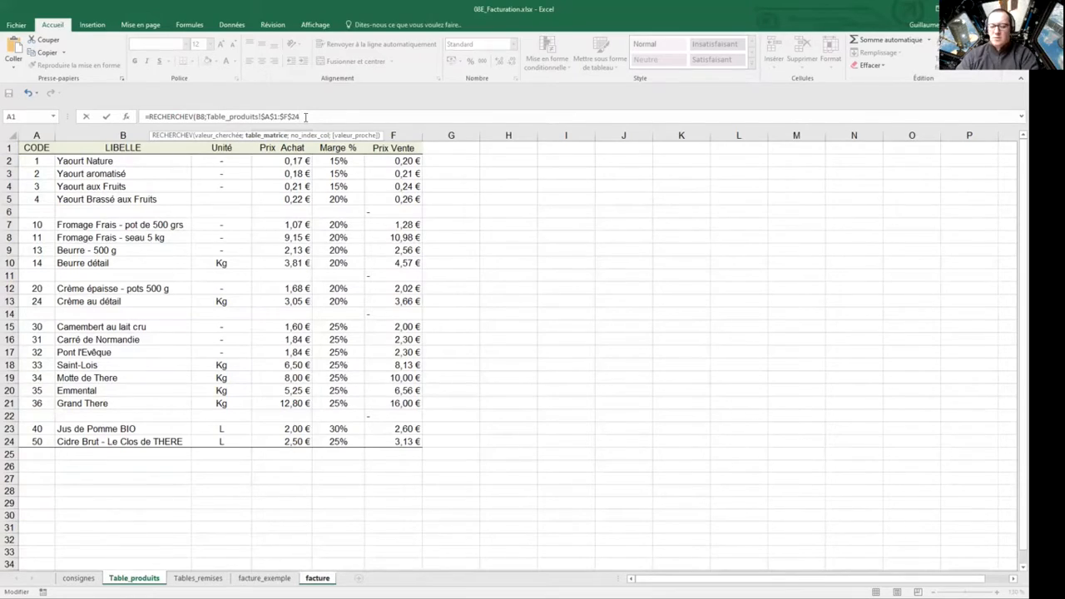
{"action": "type", "text": ";2"}
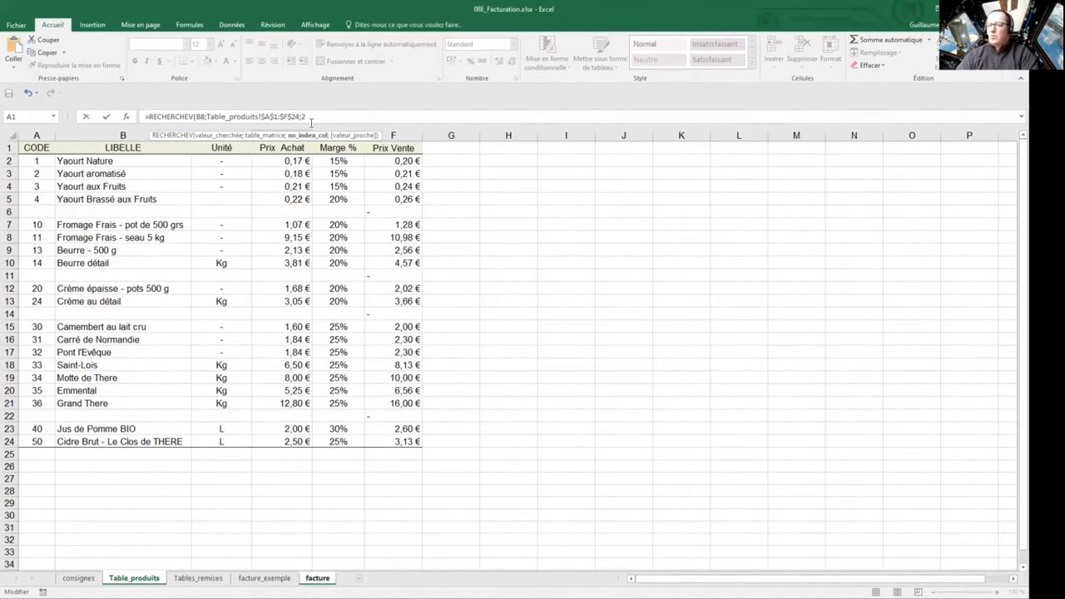
{"action": "type", "text": ";"}
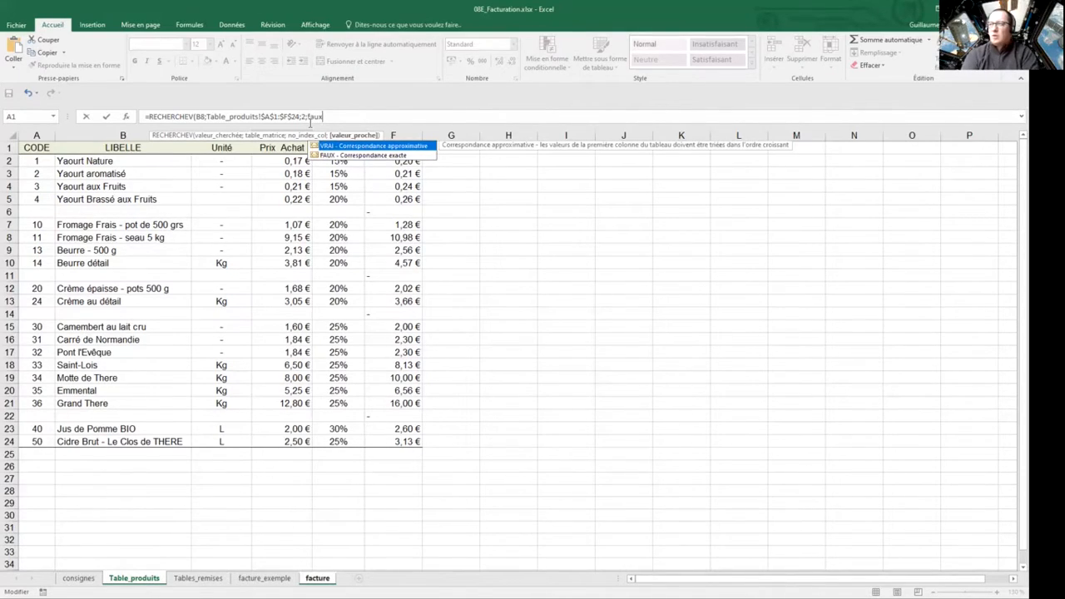
{"action": "type", "text": "faux)"}
{"action": "key", "text": "Return"}
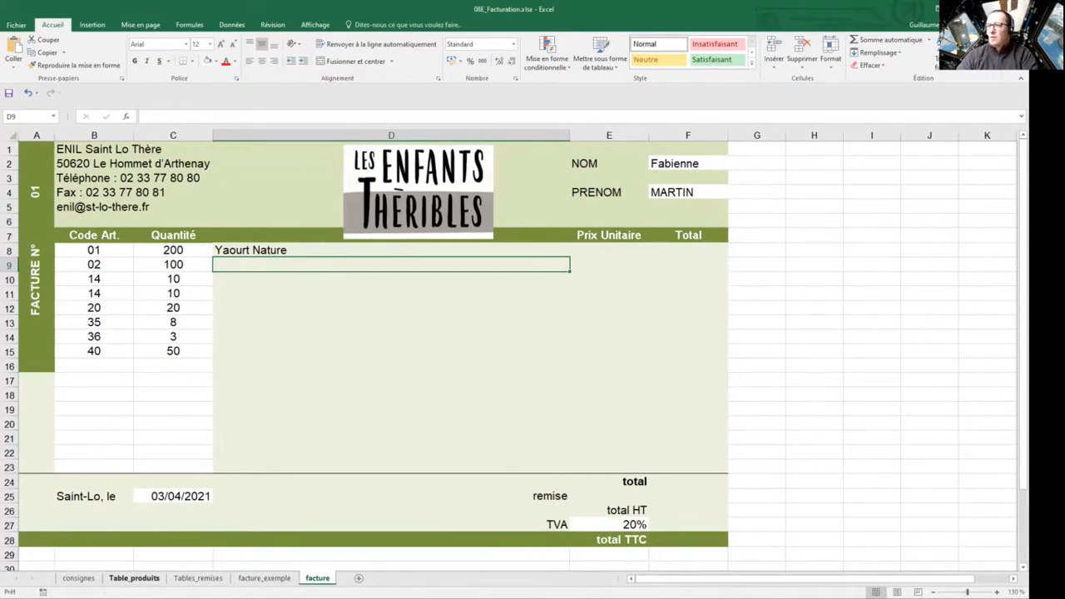
{"action": "left_click", "coordinate": [137, 578]}
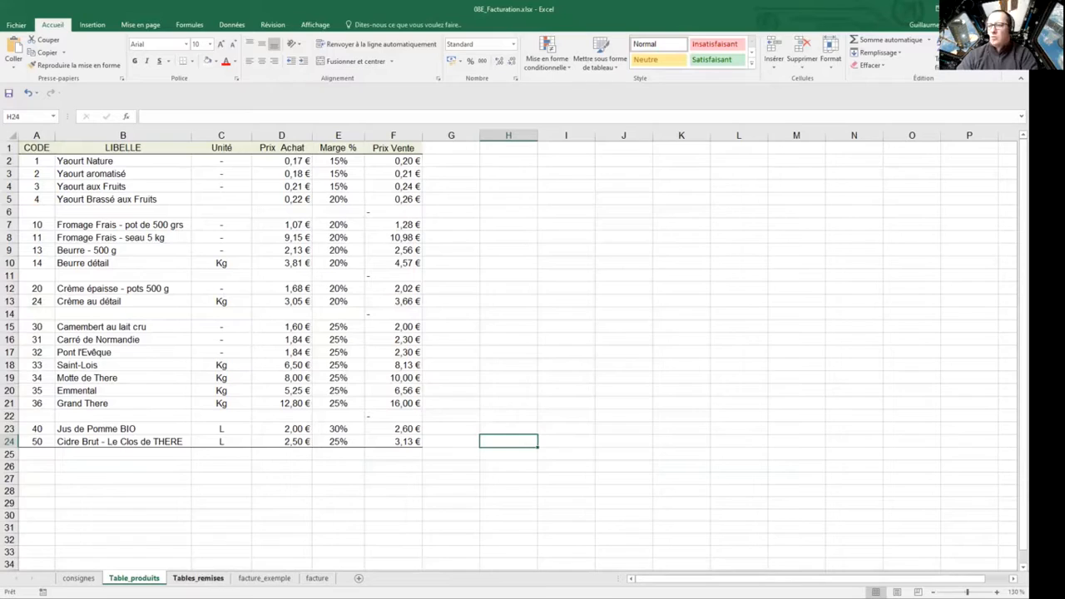
{"action": "left_click", "coordinate": [198, 579]}
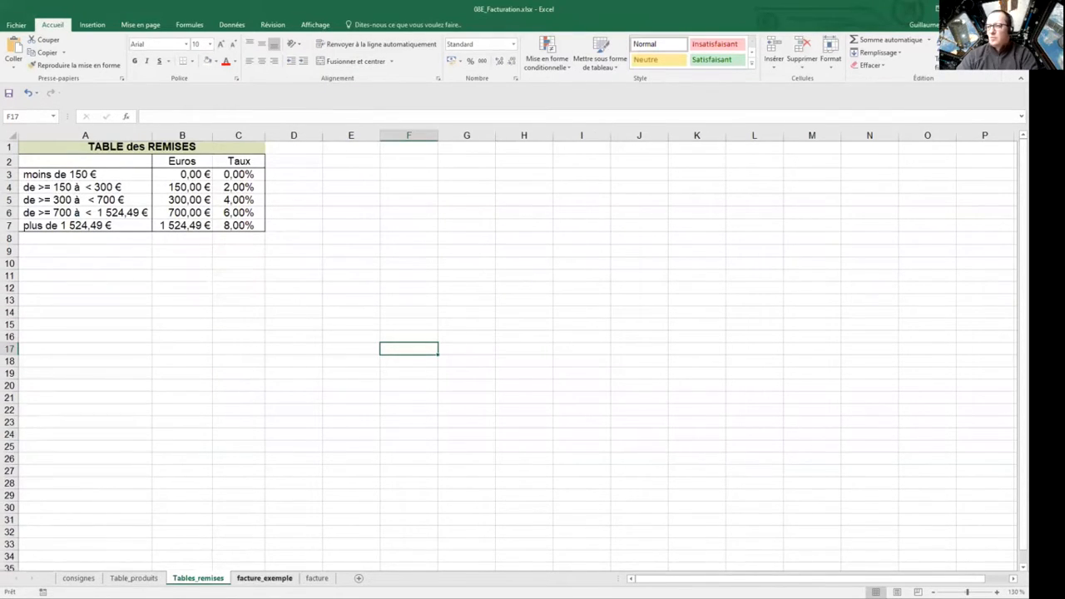
{"action": "left_click", "coordinate": [317, 578]}
Copy the D8 lookup formula down to D9:D23 in the facture sheet.
{"action": "left_click", "coordinate": [244, 249]}
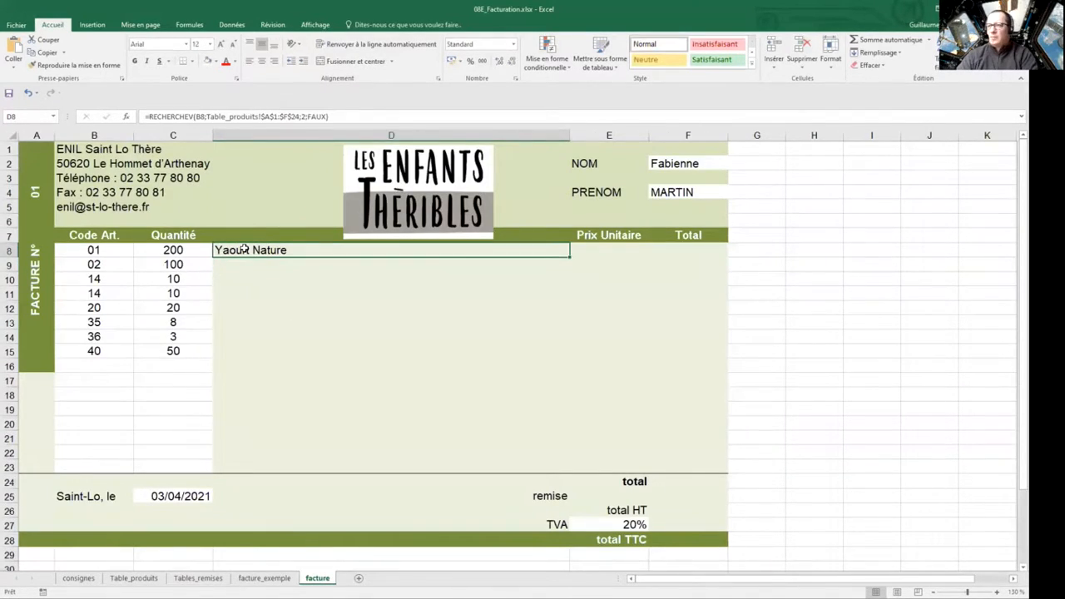
{"action": "key", "text": "ctrl+c"}
{"action": "left_click_drag", "start_coordinate": [250, 266], "coordinate": [272, 462]}
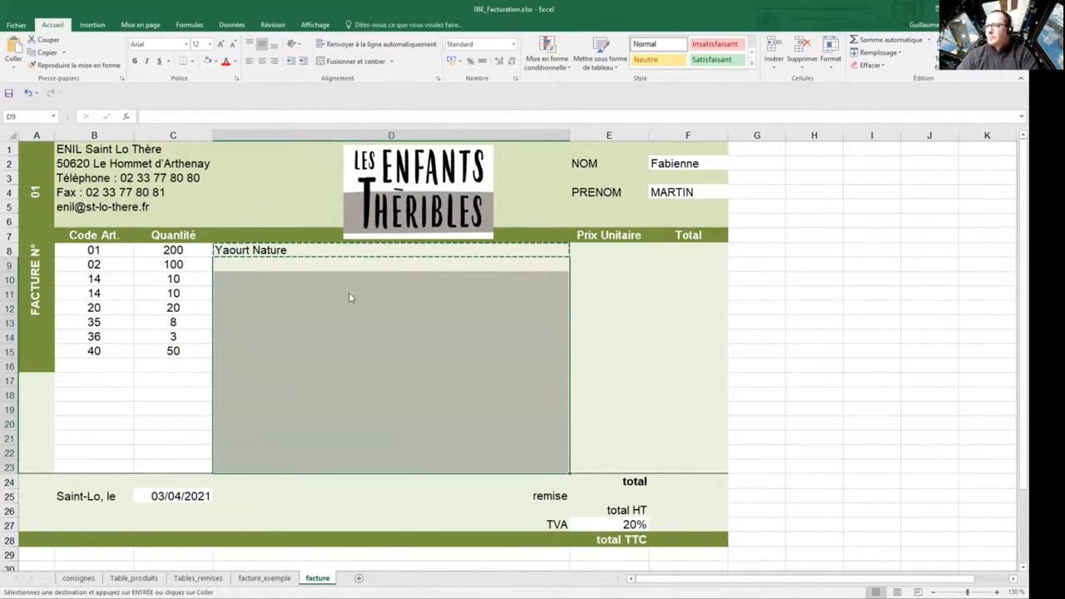
{"action": "right_click", "coordinate": [272, 466]}
{"action": "left_click", "coordinate": [332, 282]}
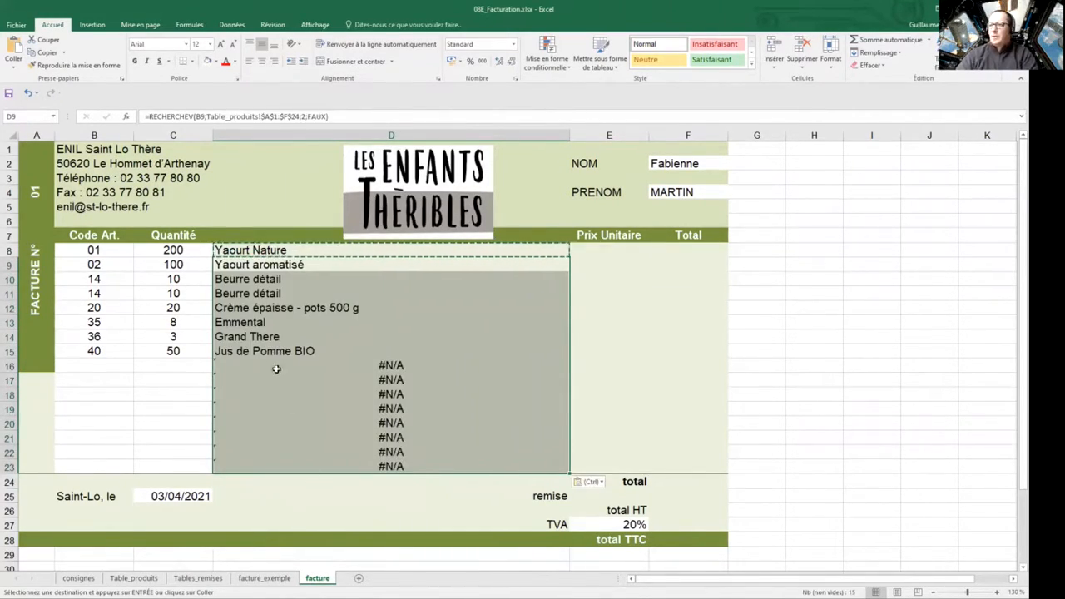
{"action": "left_click", "coordinate": [254, 249]}
{"action": "key", "text": "Escape"}
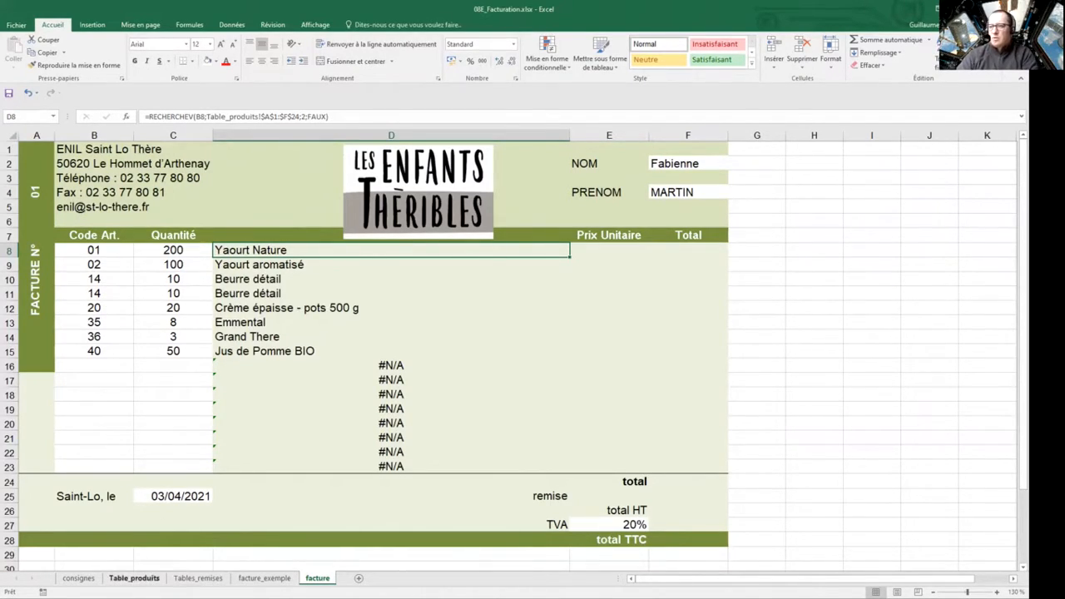
Compare the article lines of the facture_exemple sheet with the product list in Table_produits, returning to the facture sheet.
{"action": "left_click", "coordinate": [133, 577]}
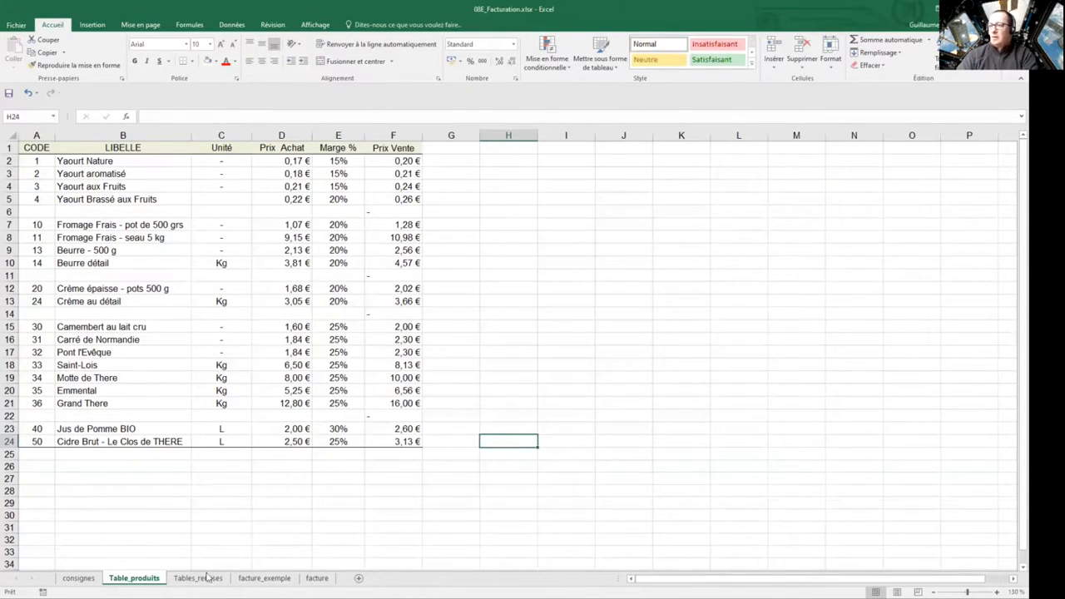
{"action": "left_click", "coordinate": [265, 577]}
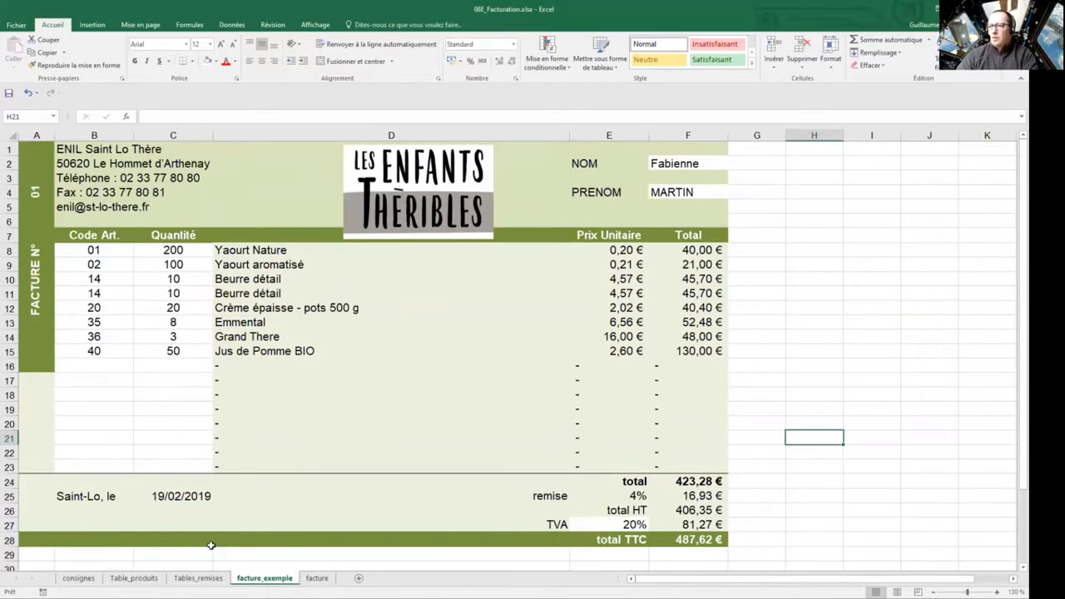
{"action": "left_click", "coordinate": [134, 577]}
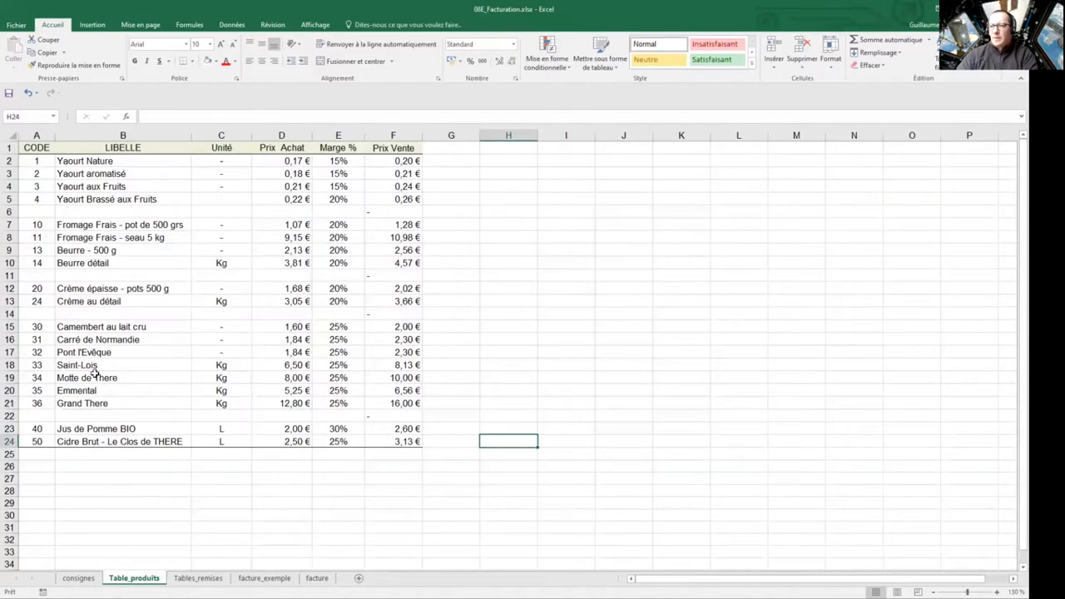
{"action": "left_click", "coordinate": [264, 578]}
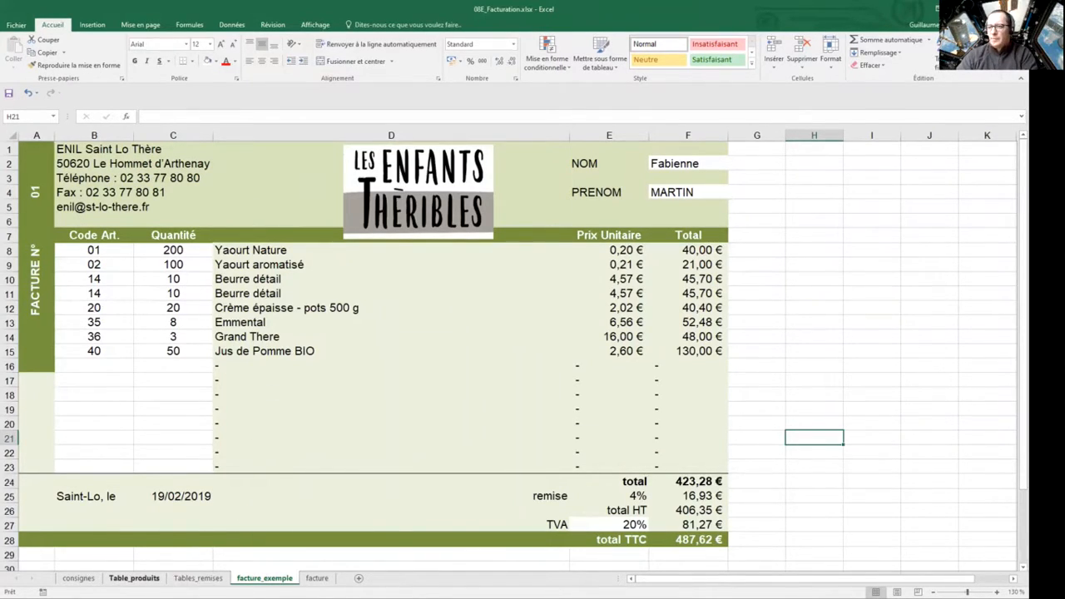
{"action": "left_click", "coordinate": [133, 578]}
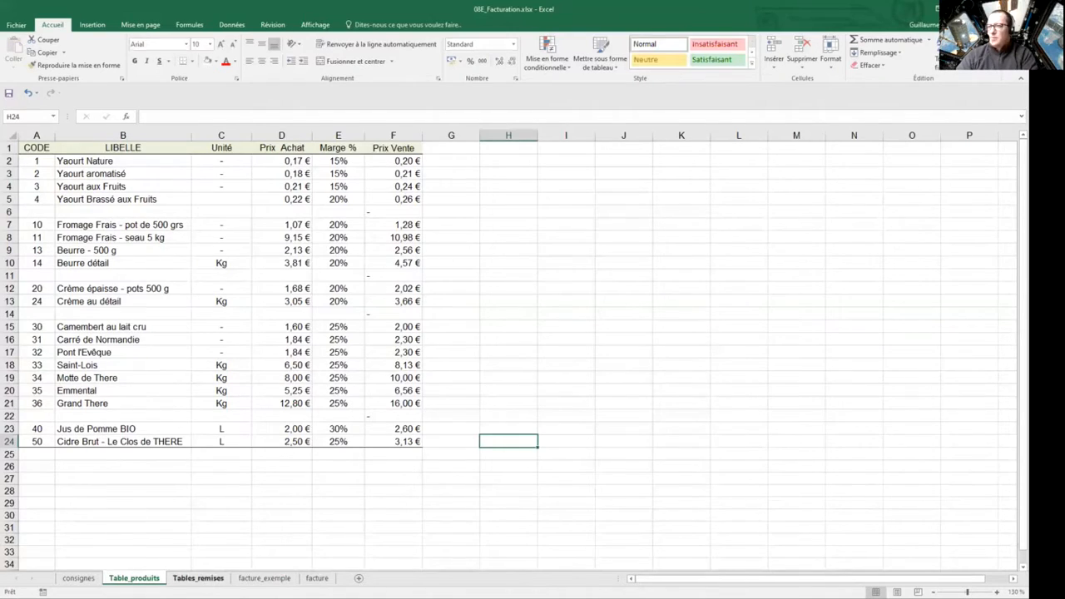
{"action": "left_click", "coordinate": [317, 577]}
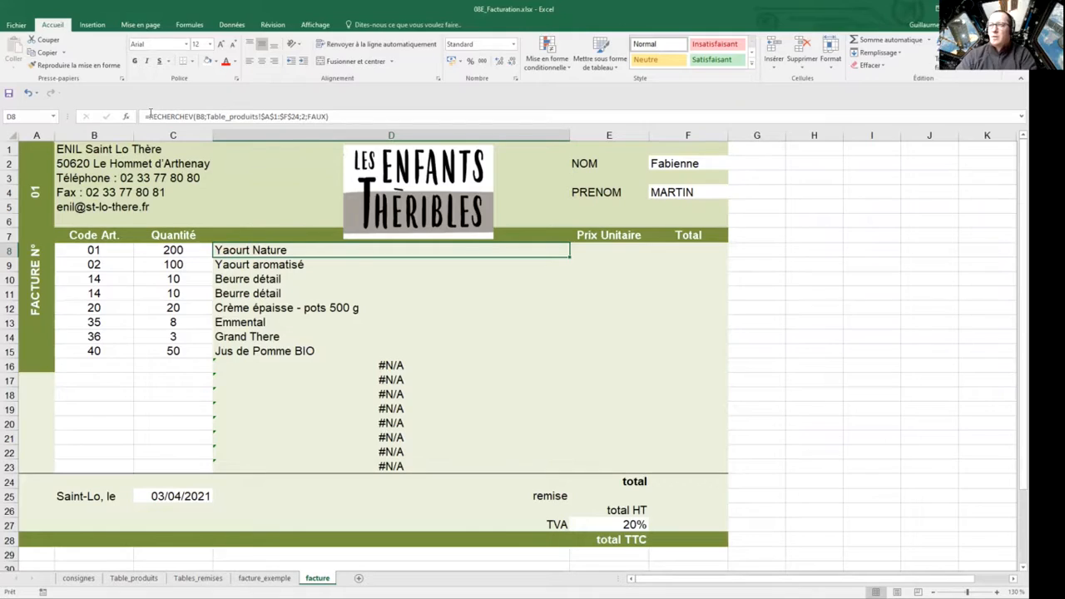
Insert a SI function ahead of the D8 lookup, with ESTVIDE(B8) as its logical test.
{"action": "left_click", "coordinate": [150, 116]}
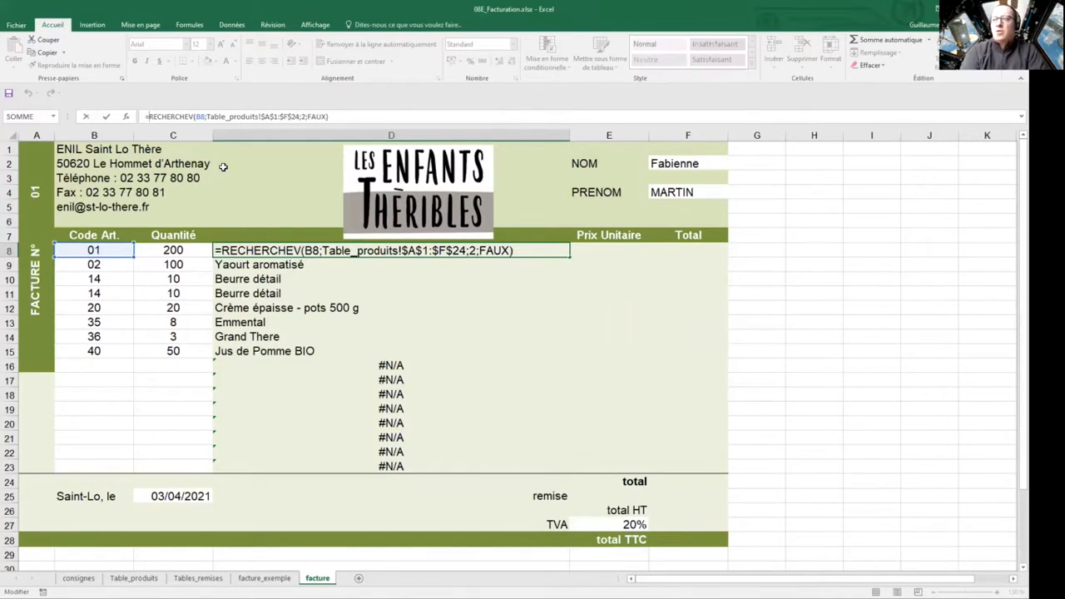
{"action": "type", "text": "s"}
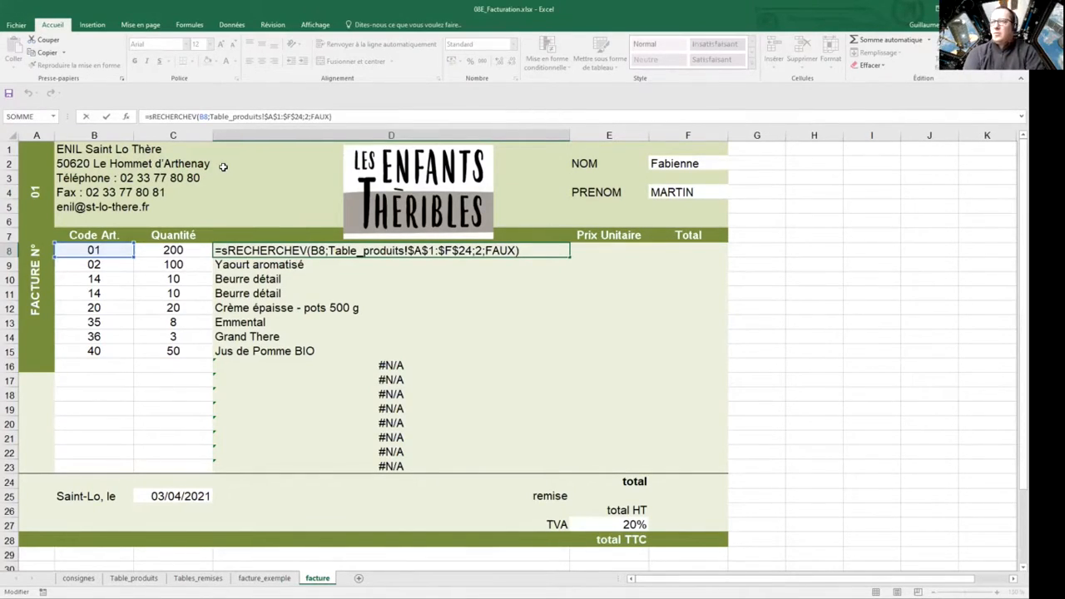
{"action": "type", "text": "i("}
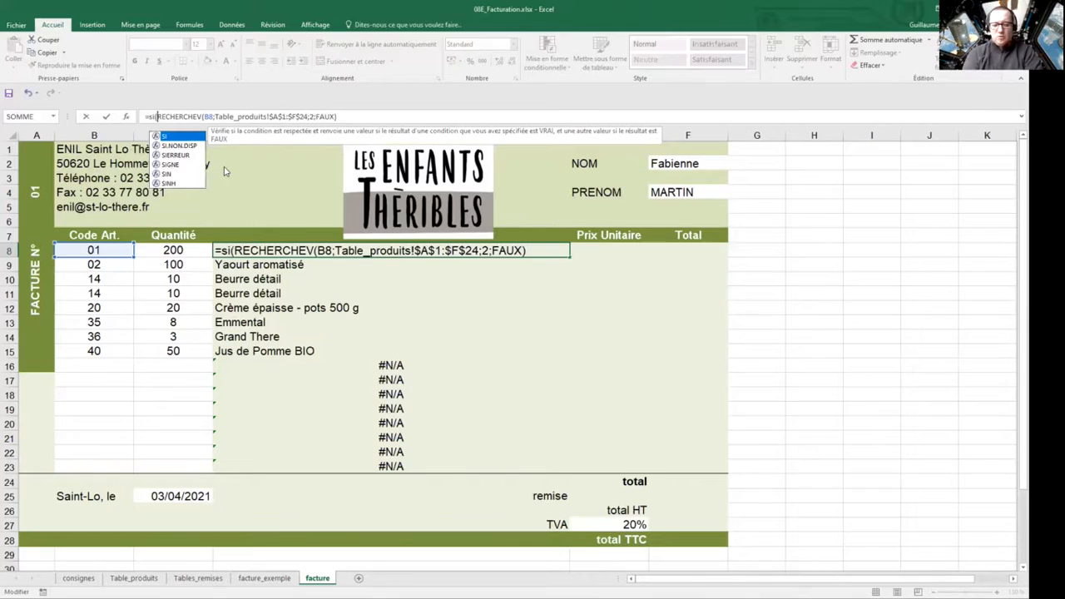
{"action": "type", "text": "estvi"}
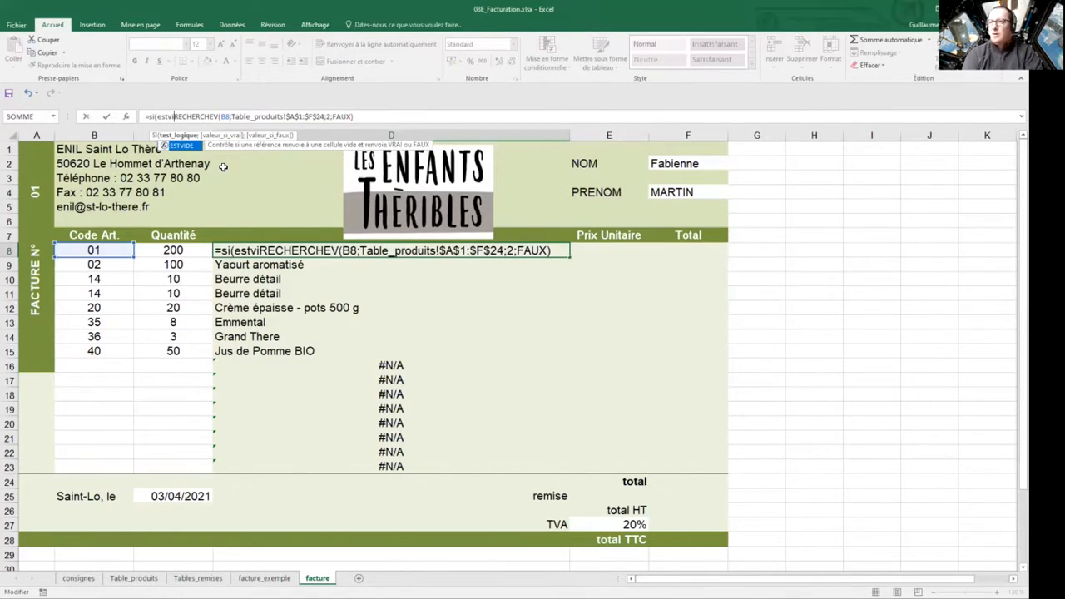
{"action": "type", "text": "v"}
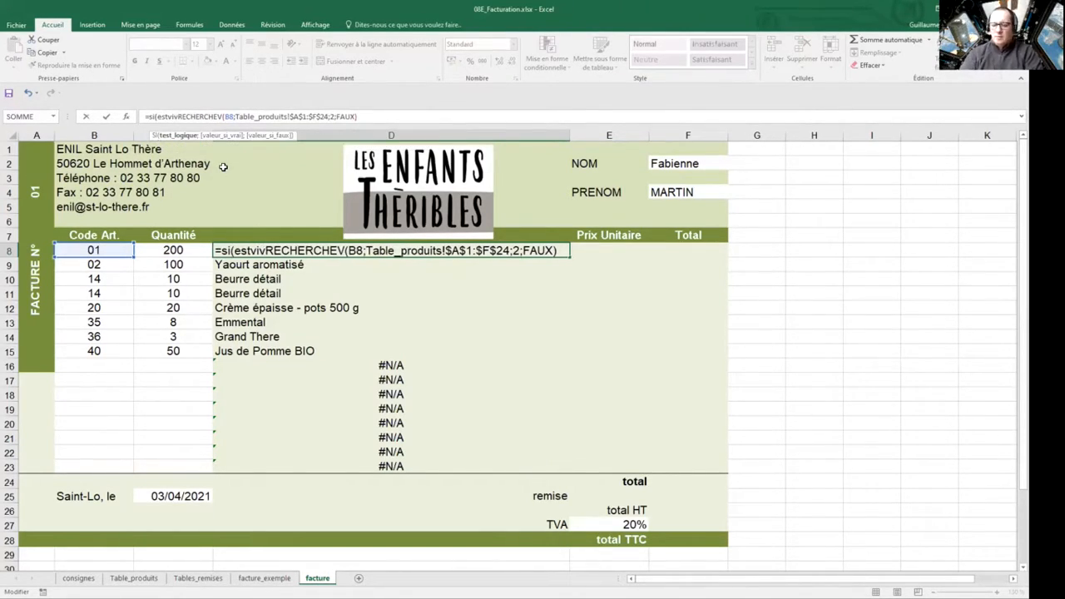
{"action": "type", "text": "e"}
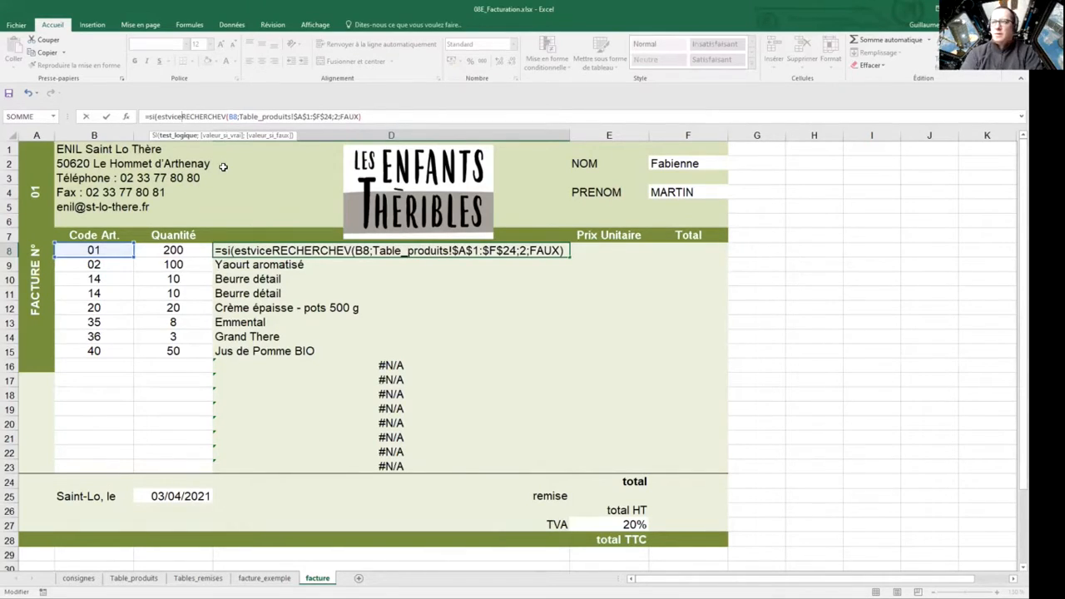
{"action": "key", "text": "BackSpace"}
{"action": "key", "text": "BackSpace"}
{"action": "type", "text": "de"}
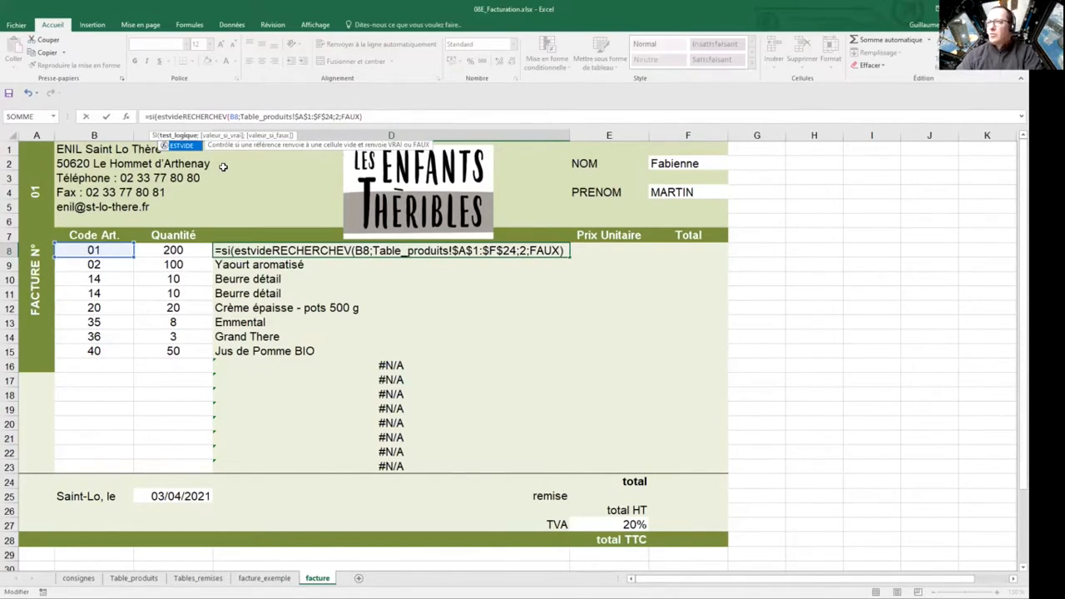
{"action": "double_click", "coordinate": [187, 145]}
{"action": "type", "text": "B8)"}
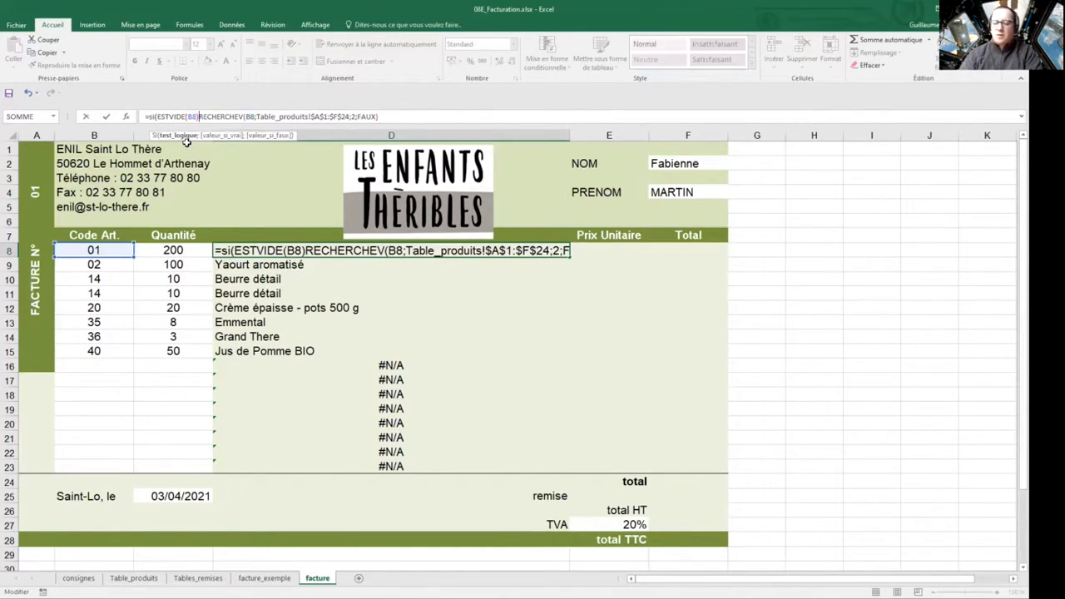
Complete the D8 SI formula with "--" as the value if true and the existing RECHERCHEV as the value if false.
{"action": "type", "text": ";"}
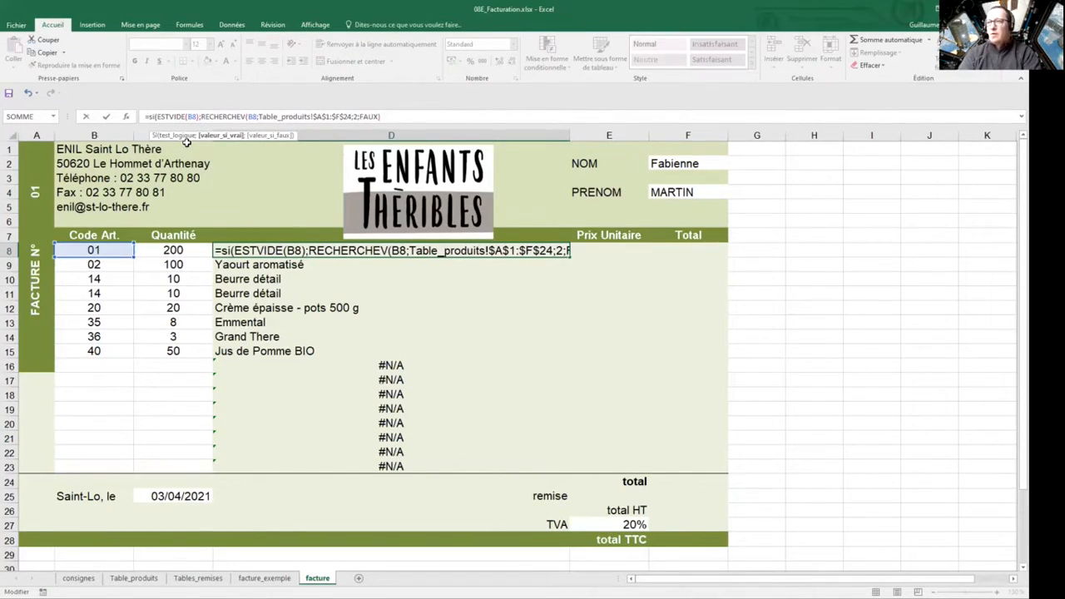
{"action": "type", "text": "\""}
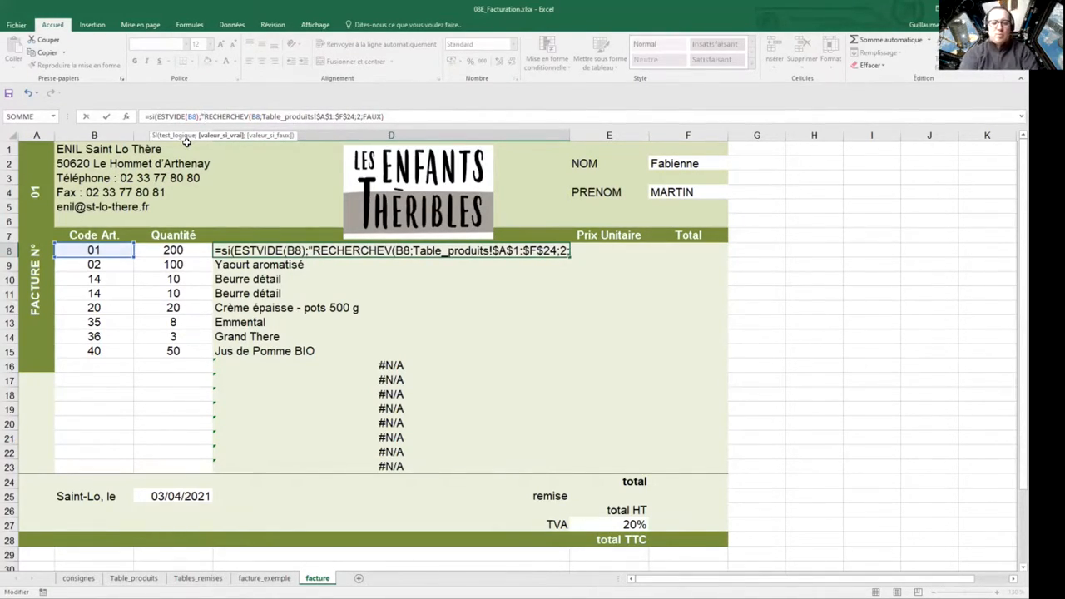
{"action": "type", "text": "66"}
{"action": "key", "text": "BackSpace"}
{"action": "key", "text": "BackSpace"}
{"action": "type", "text": "--"}
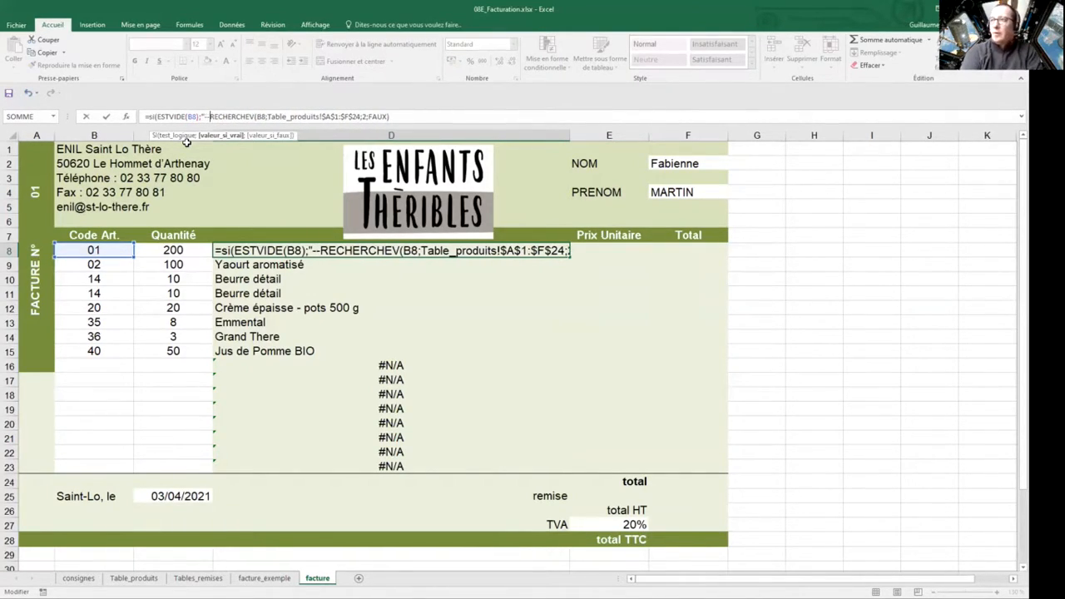
{"action": "type", "text": "\""}
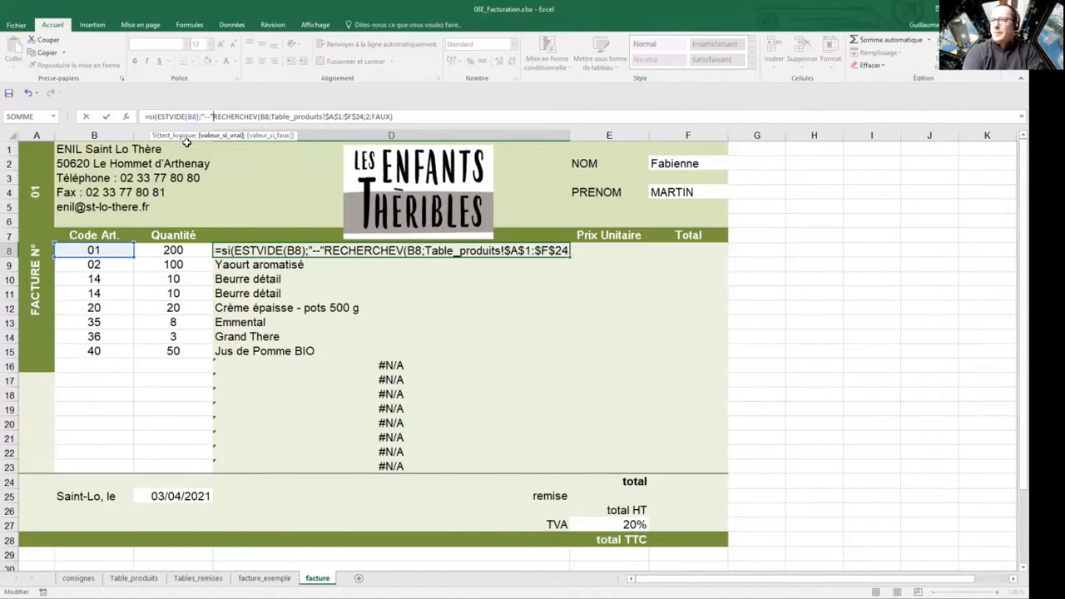
{"action": "type", "text": ";"}
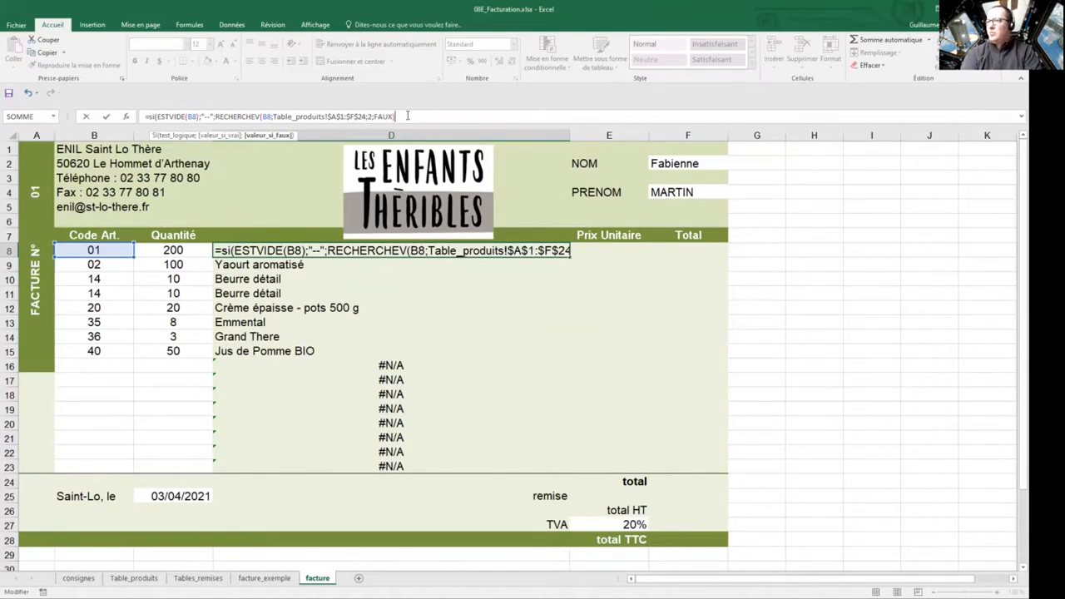
{"action": "type", "text": ")"}
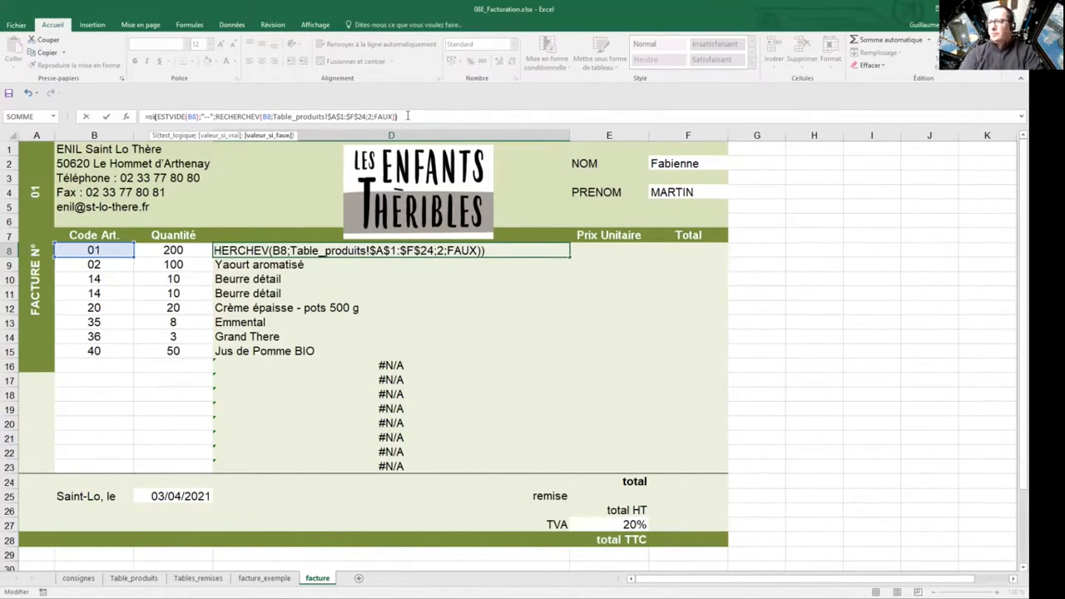
{"action": "key", "text": "Return"}
Test the D8 formula by clearing the article code in B8 and re-entering 01.
{"action": "left_click", "coordinate": [270, 251]}
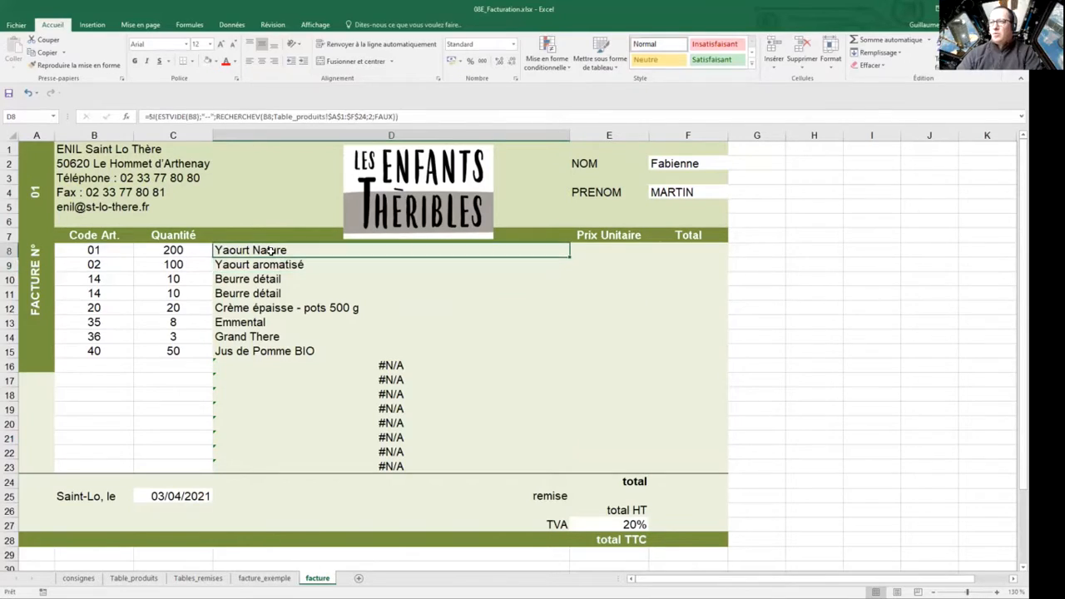
{"action": "left_click", "coordinate": [121, 252]}
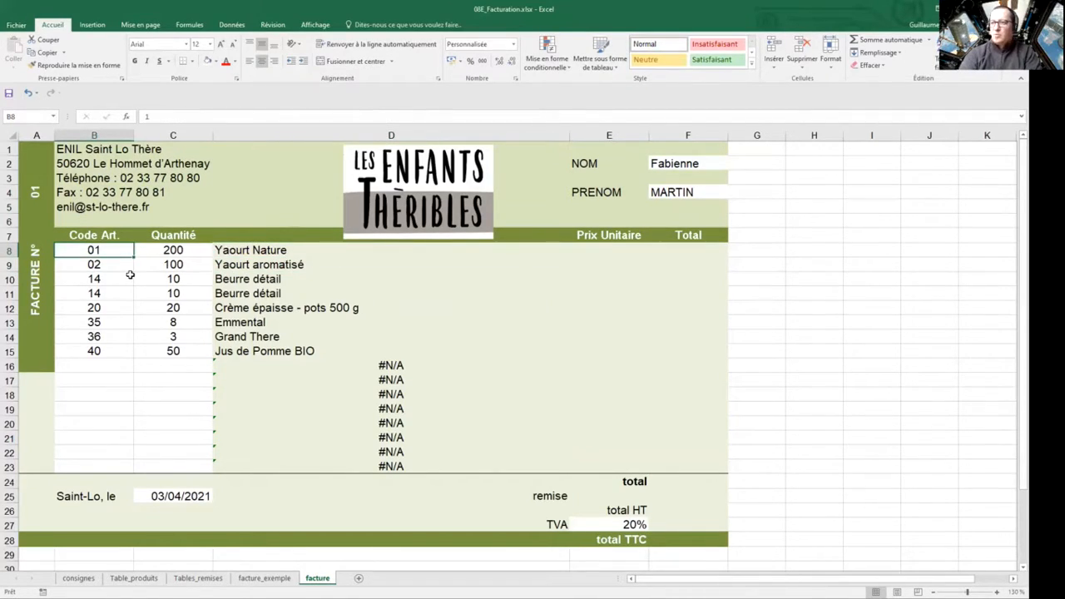
{"action": "key", "text": "Delete"}
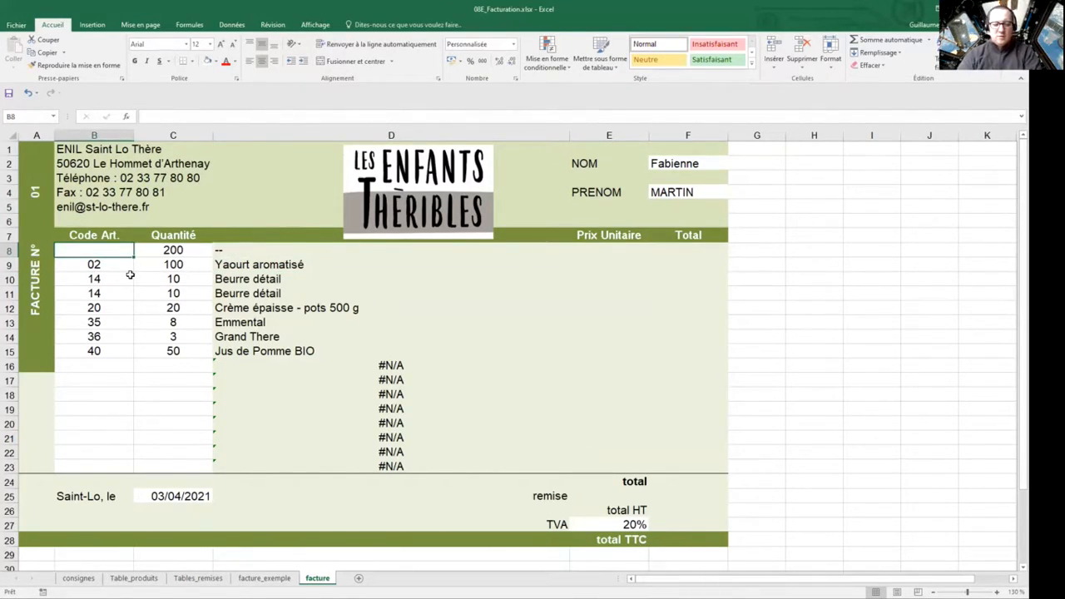
{"action": "type", "text": "01"}
{"action": "key", "text": "Return"}
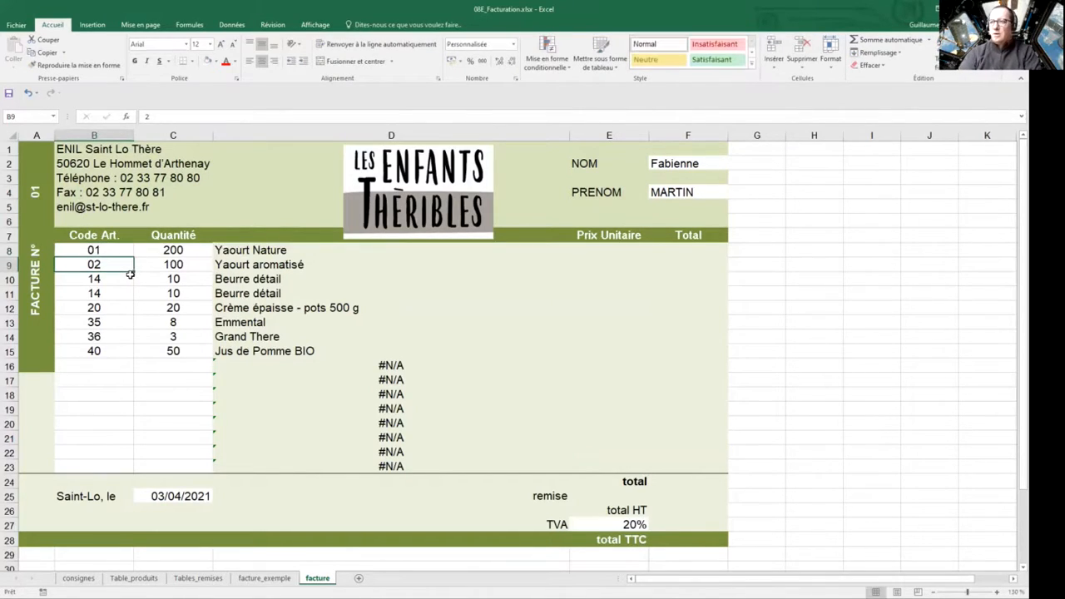
Copy the D8 SI/ESTVIDE lookup formula down the label column through D23.
{"action": "left_click", "coordinate": [312, 250]}
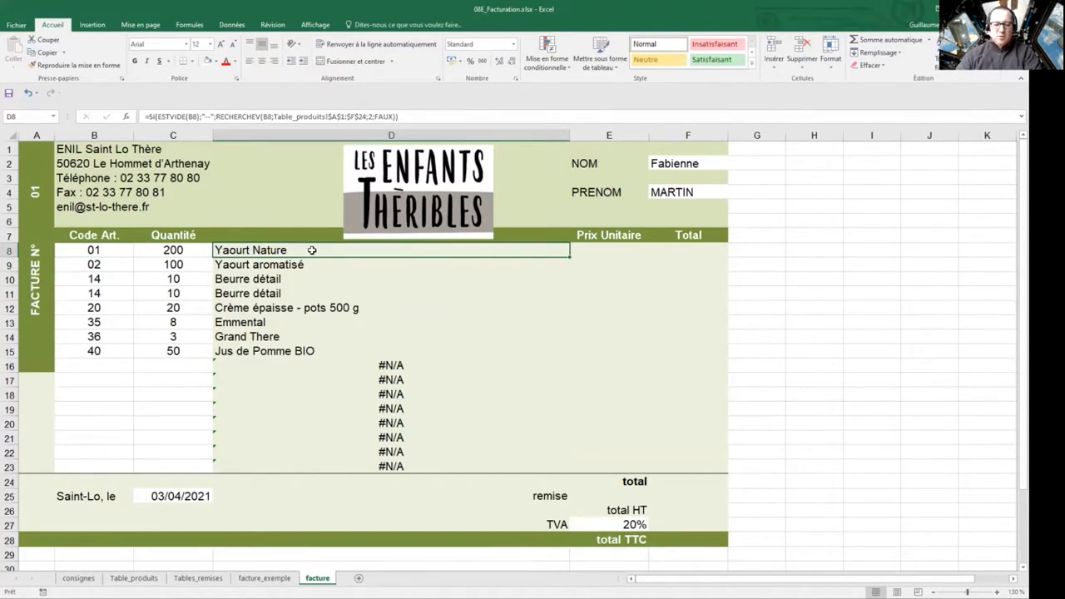
{"action": "key", "text": "ctrl+c"}
{"action": "left_click_drag", "start_coordinate": [314, 264], "coordinate": [341, 464]}
{"action": "key", "text": "ctrl+v"}
{"action": "left_click_drag", "start_coordinate": [308, 251], "coordinate": [320, 466]}
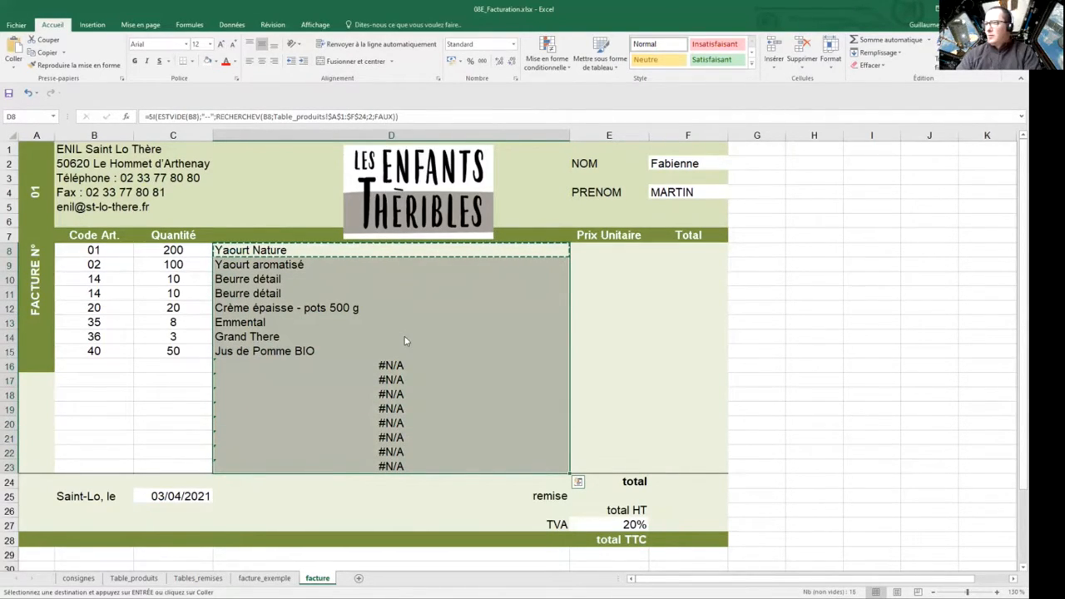
{"action": "right_click", "coordinate": [377, 283]}
{"action": "key", "text": "Escape"}
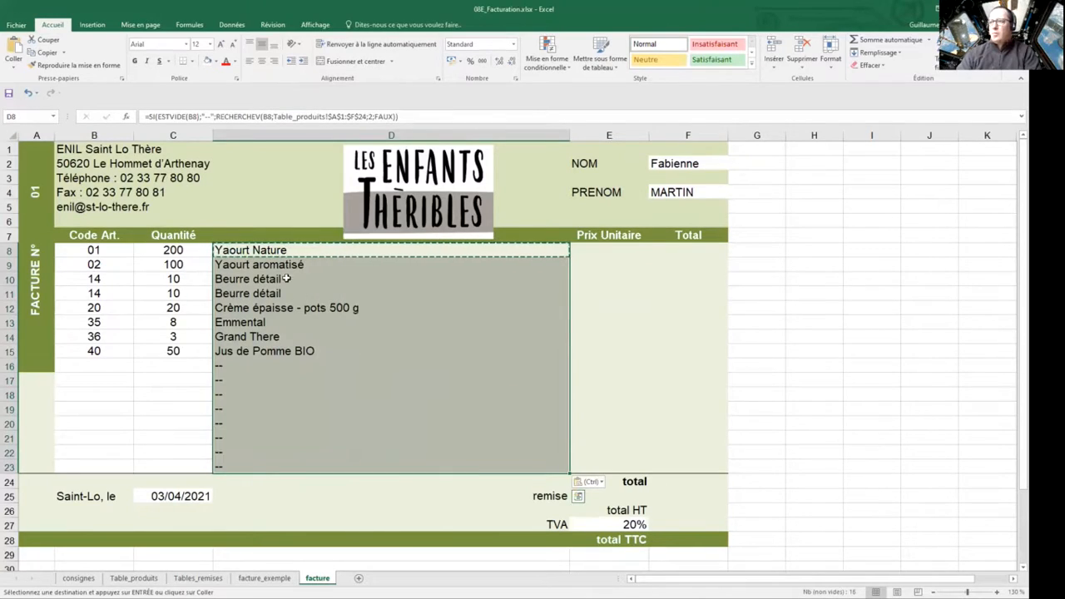
{"action": "left_click", "coordinate": [281, 250]}
{"action": "key", "text": "Escape"}
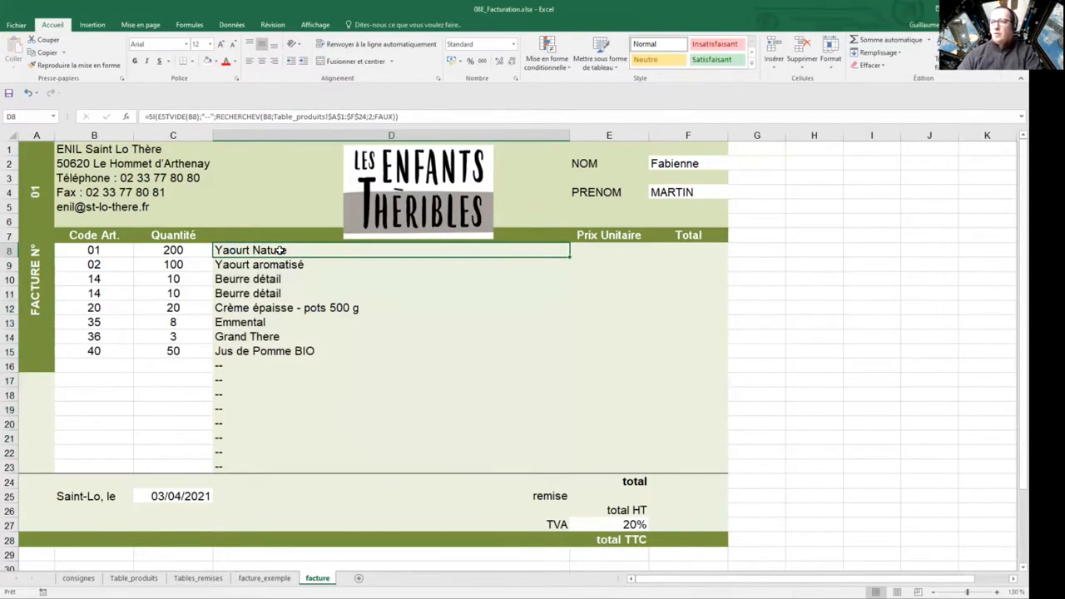
{"action": "left_click", "coordinate": [113, 368]}
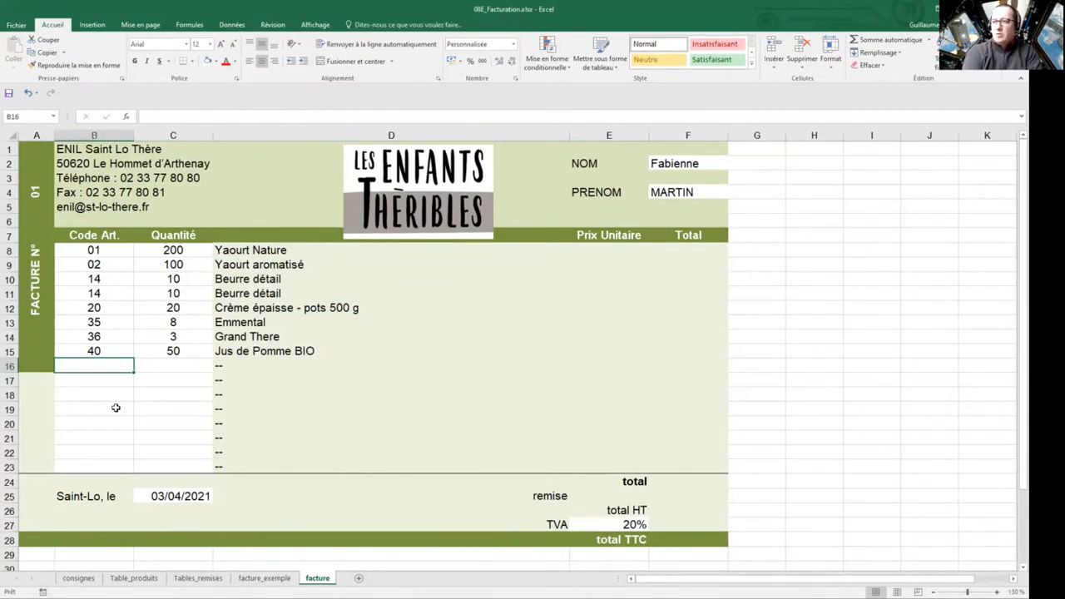
Fill invoice line 16 with article code 32 and quantity 10, checking the code's label against the Table_produits sheet.
{"action": "type", "text": "32"}
{"action": "key", "text": "Return"}
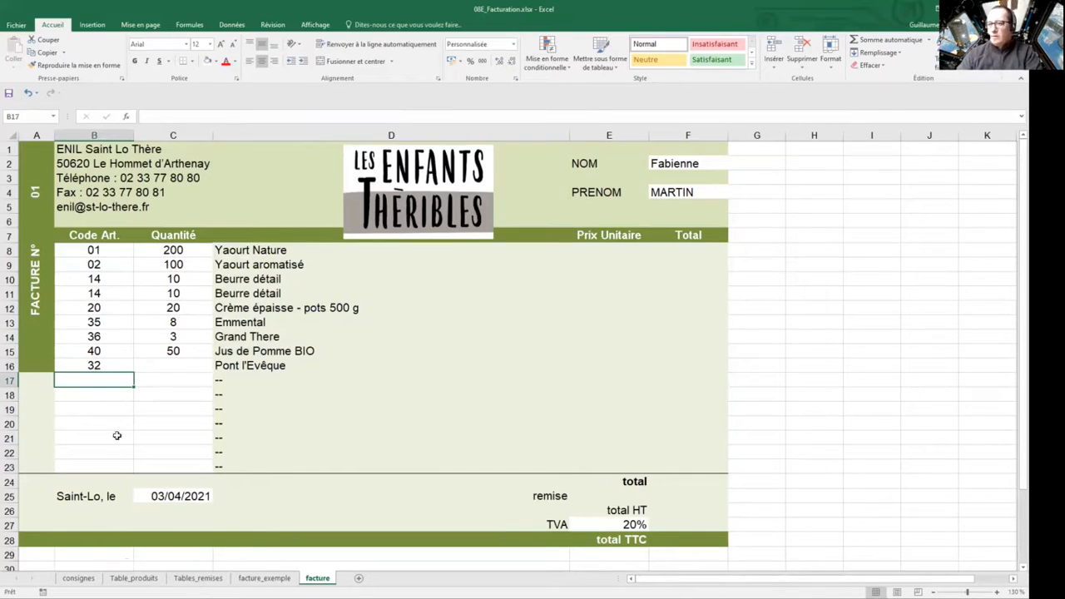
{"action": "left_click", "coordinate": [133, 577]}
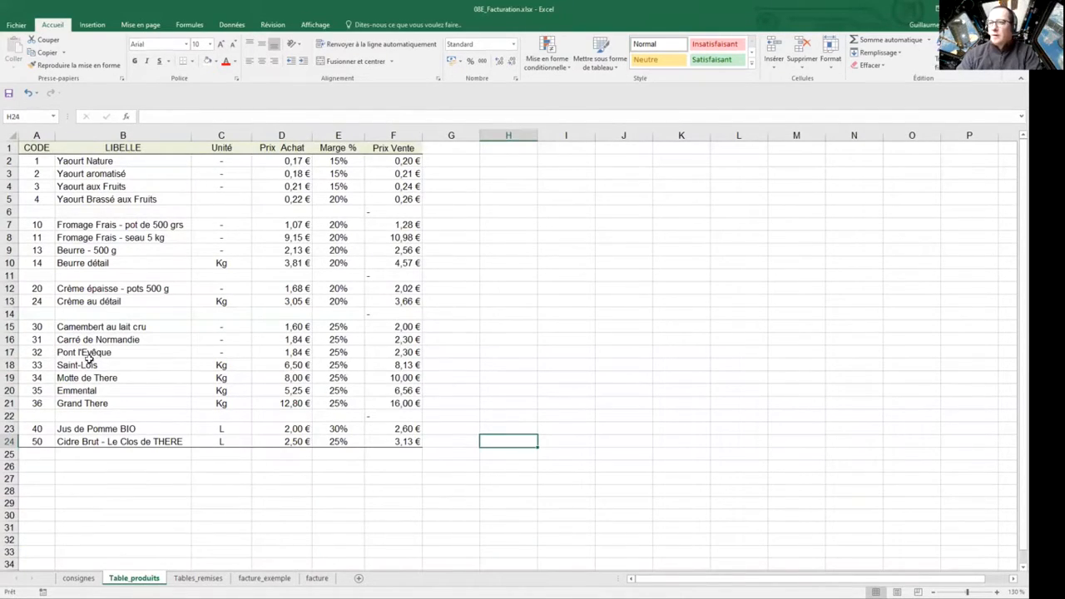
{"action": "left_click", "coordinate": [315, 578]}
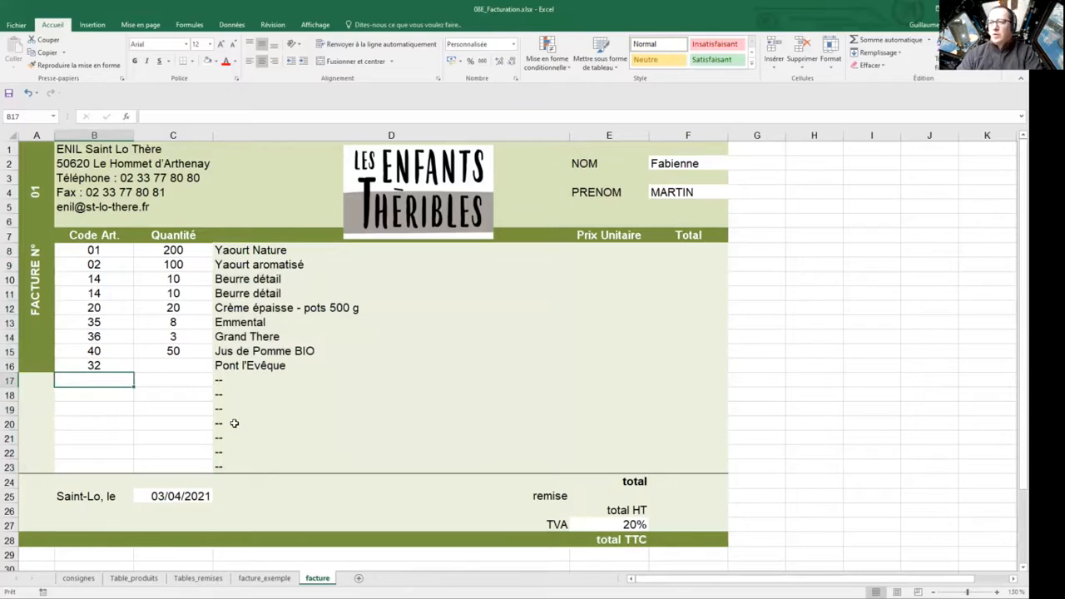
{"action": "left_click", "coordinate": [183, 374]}
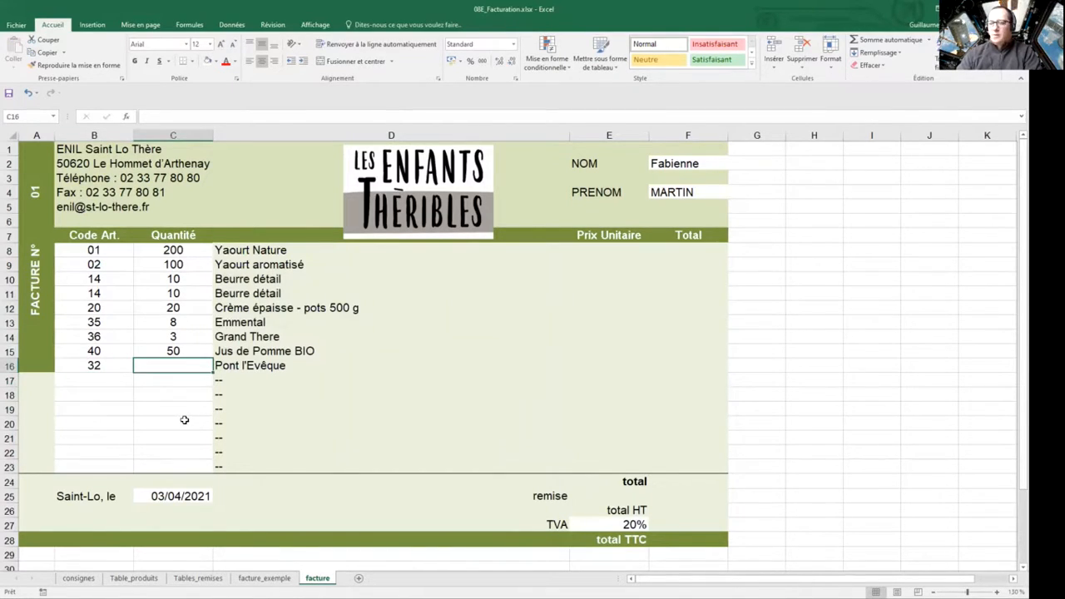
{"action": "type", "text": "10"}
{"action": "key", "text": "Return"}
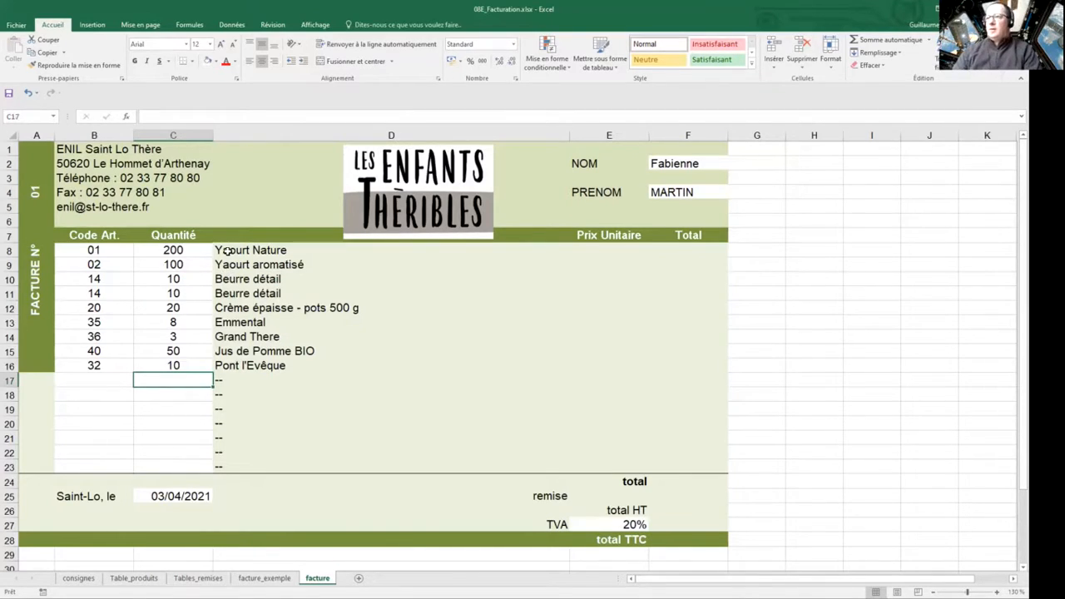
Reposition the logo and shrink it so it clears the Libellé header in row 7.
{"action": "left_click_drag", "start_coordinate": [438, 199], "coordinate": [413, 200]}
{"action": "left_click_drag", "start_coordinate": [474, 234], "coordinate": [431, 189]}
Start a RECHERCHEV formula in E8 of the Prix Unitaire column with B8 as the lookup value.
{"action": "left_click", "coordinate": [606, 249]}
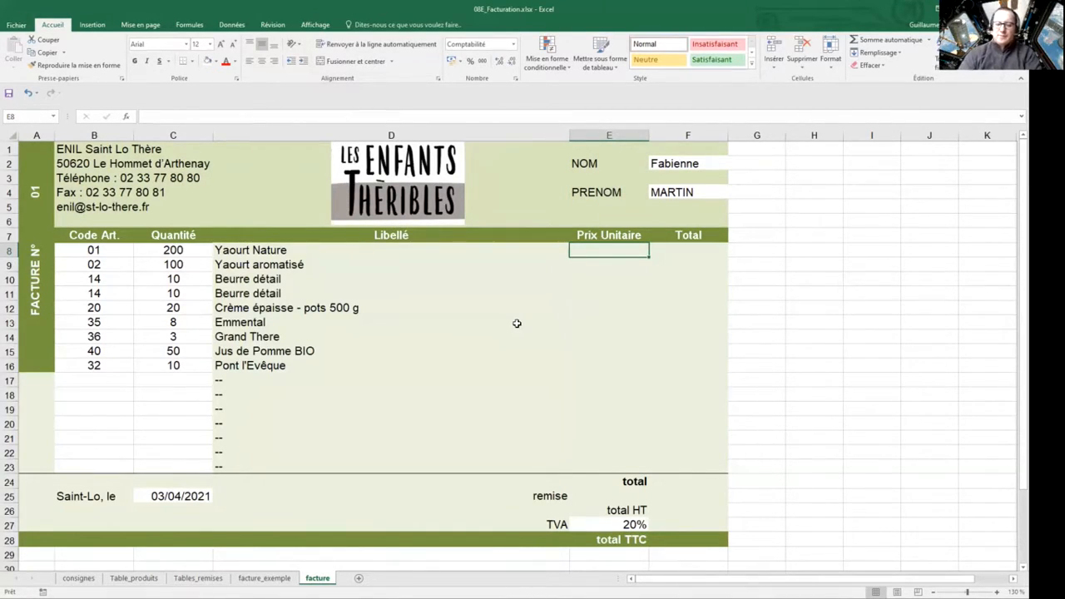
{"action": "type", "text": "="}
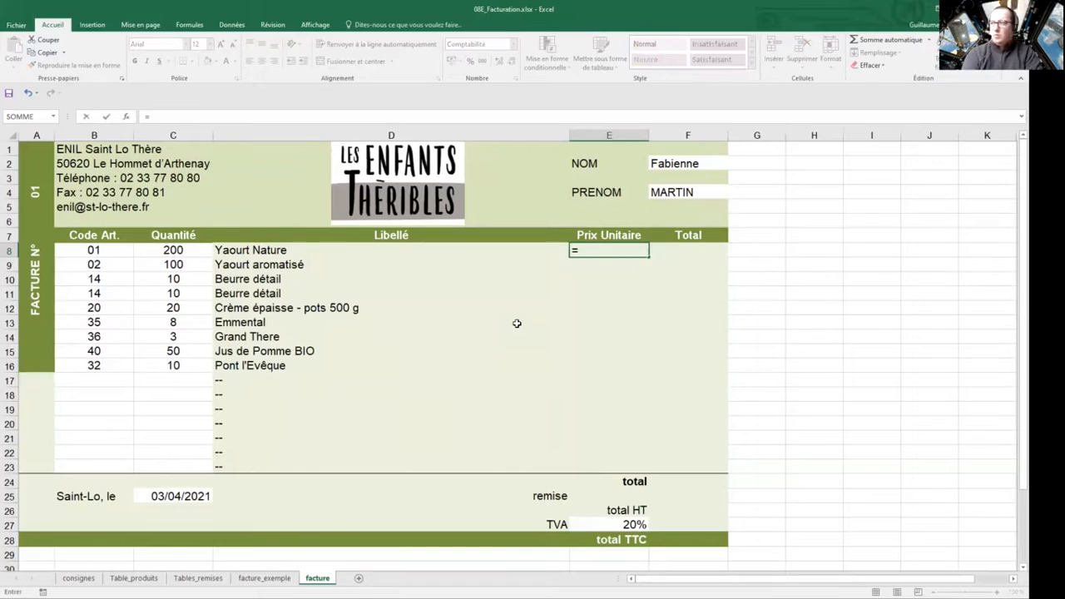
{"action": "type", "text": "re"}
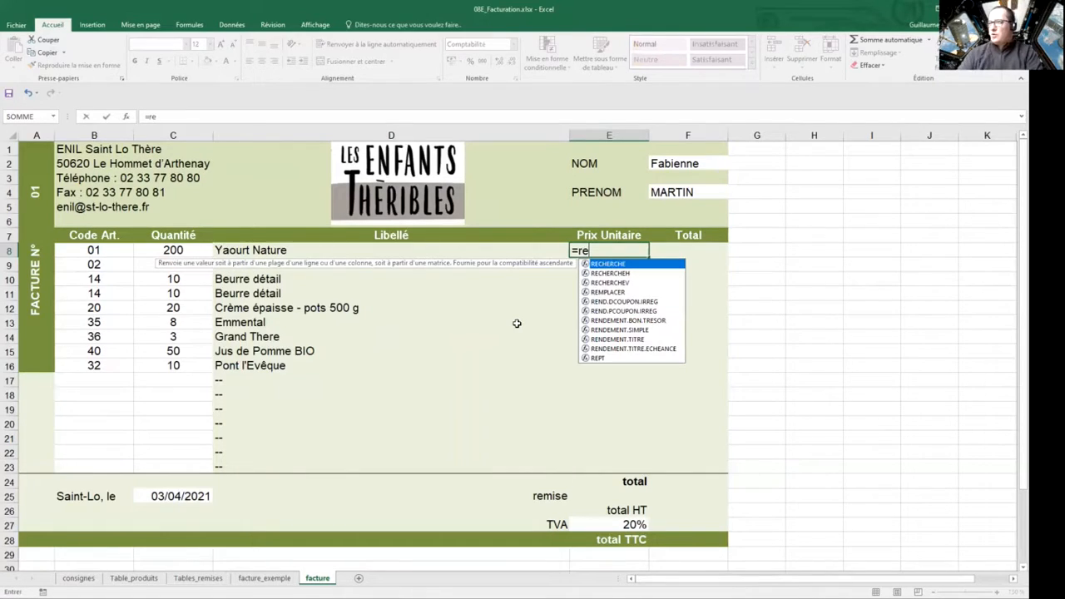
{"action": "left_click", "coordinate": [617, 283]}
{"action": "double_click", "coordinate": [617, 282]}
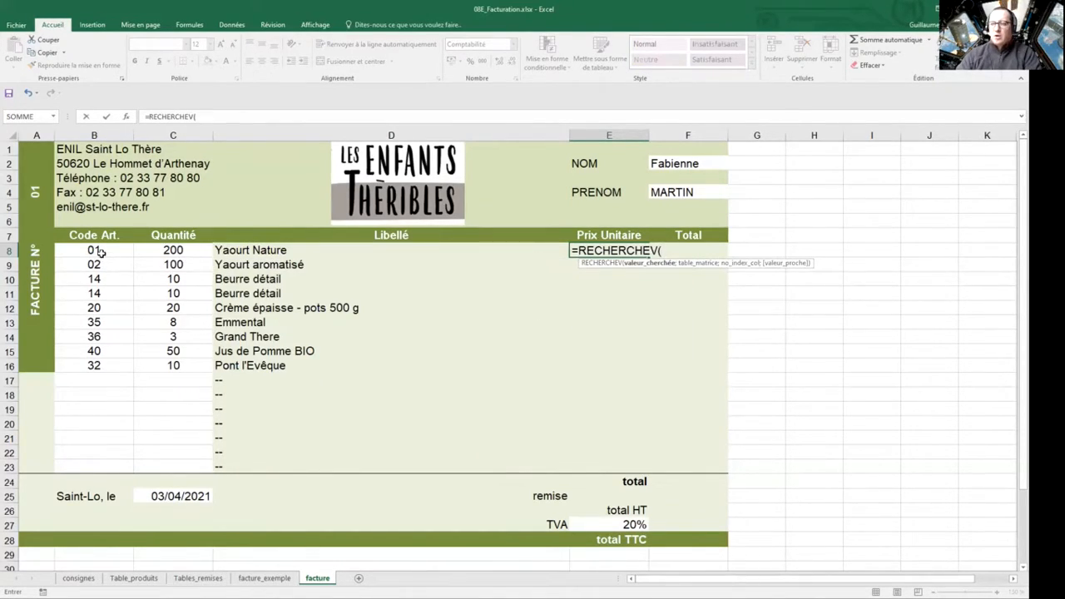
{"action": "left_click", "coordinate": [84, 254]}
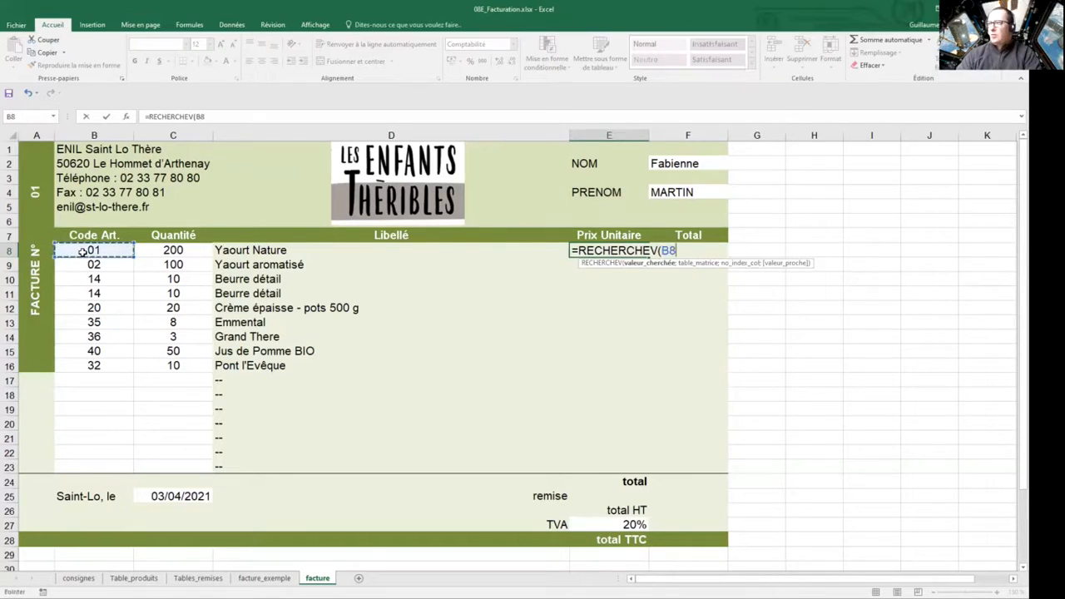
{"action": "type", "text": ";"}
Set the lookup table of the E8 formula to the absolute range Table_produits!$A$1:$F$24.
{"action": "left_click", "coordinate": [133, 578]}
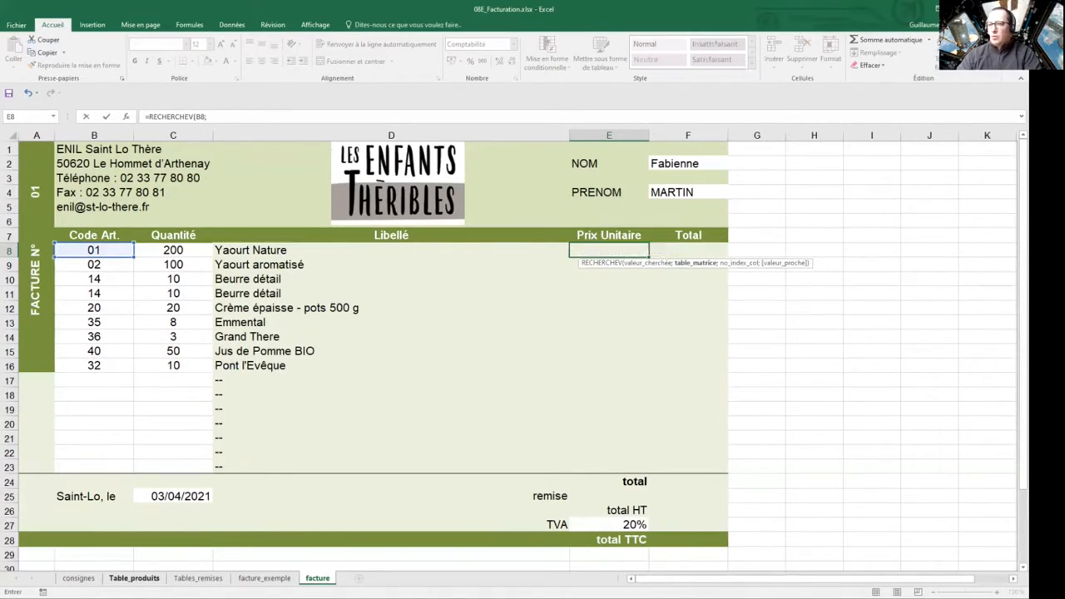
{"action": "left_click", "coordinate": [45, 147]}
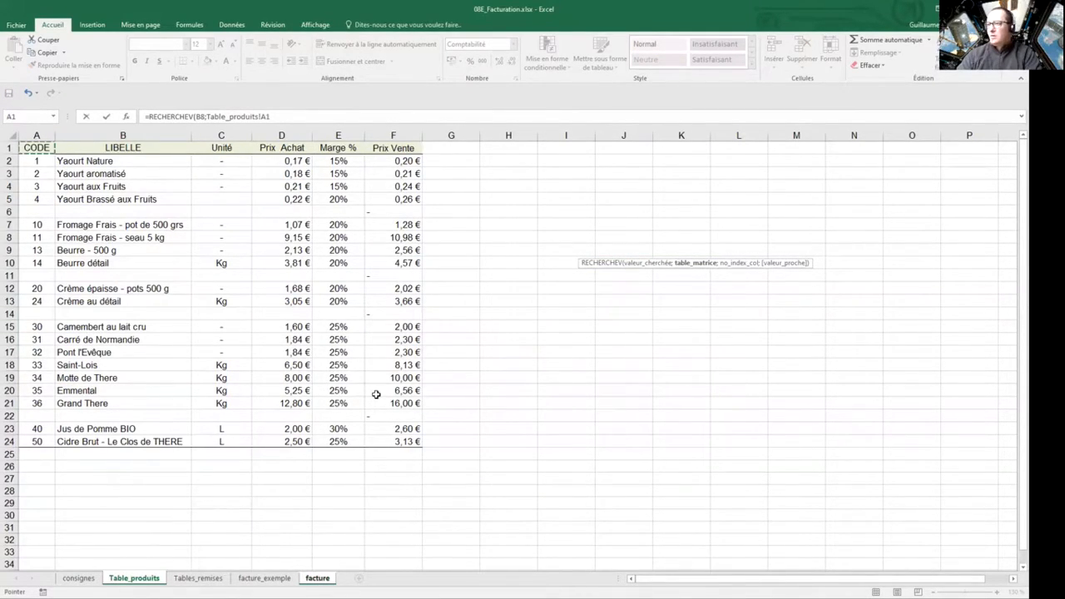
{"action": "left_click", "coordinate": [408, 441], "text": "shift"}
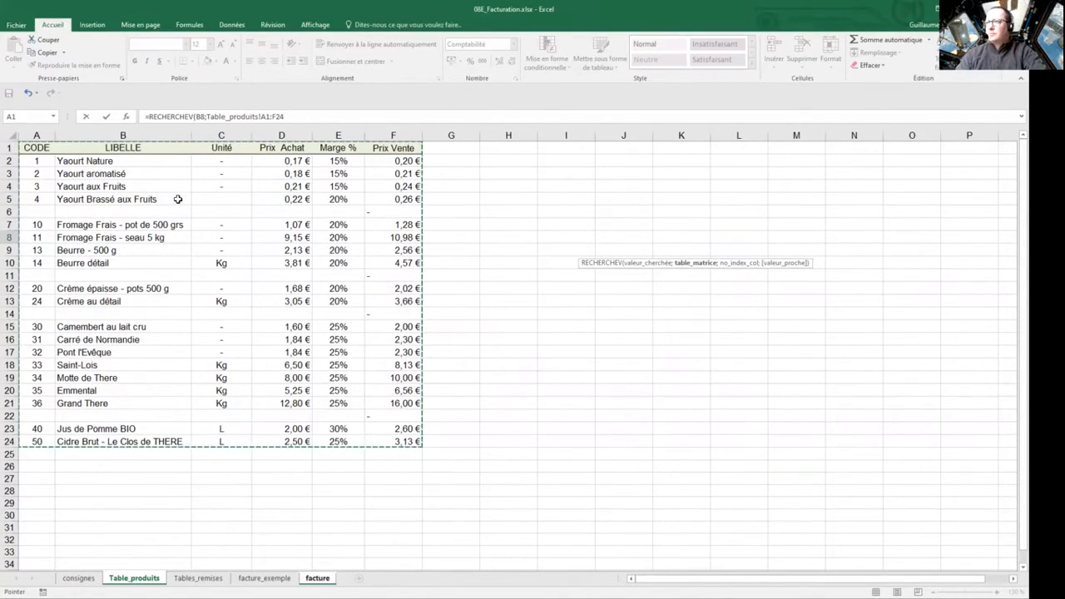
{"action": "key", "text": "F4"}
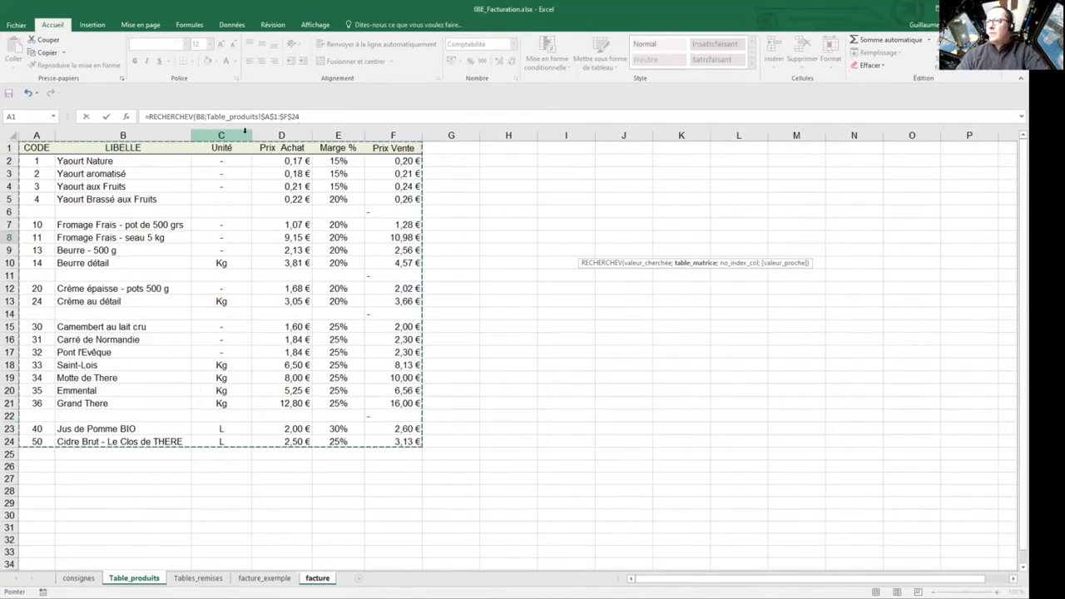
Complete the E8 RECHERCHEV with column index 6 and FAUX for an exact match.
{"action": "left_click", "coordinate": [315, 116]}
{"action": "type", "text": ";6"}
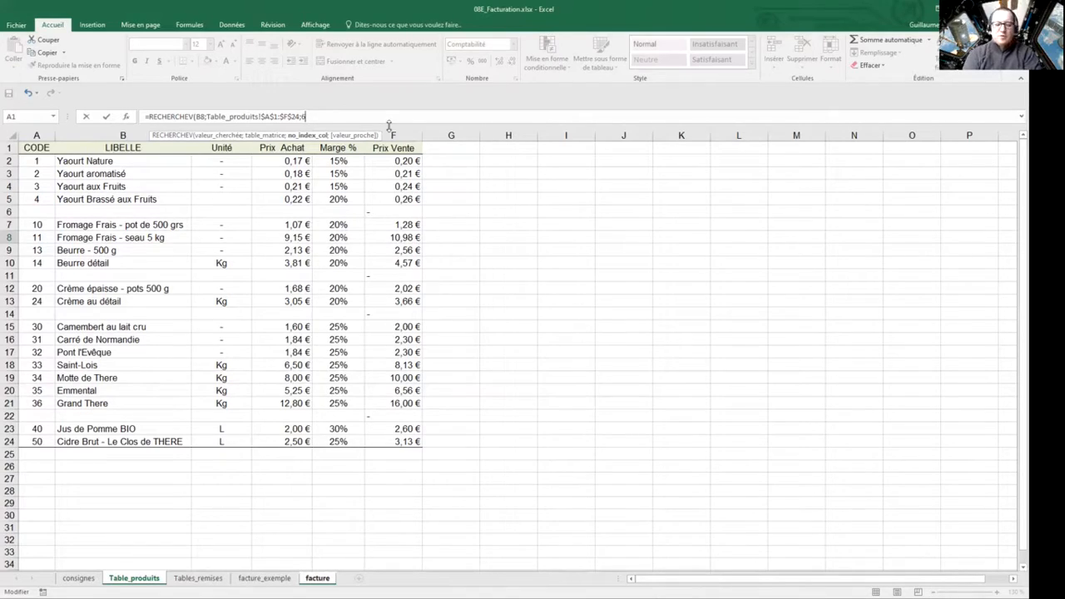
{"action": "type", "text": ";faux"}
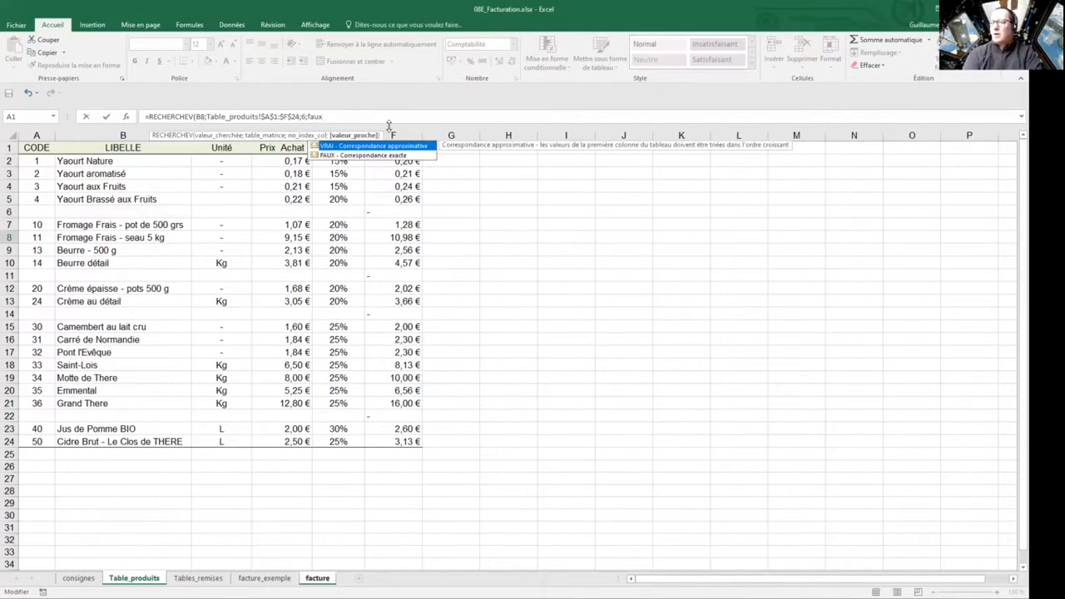
{"action": "type", "text": ")"}
{"action": "key", "text": "Return"}
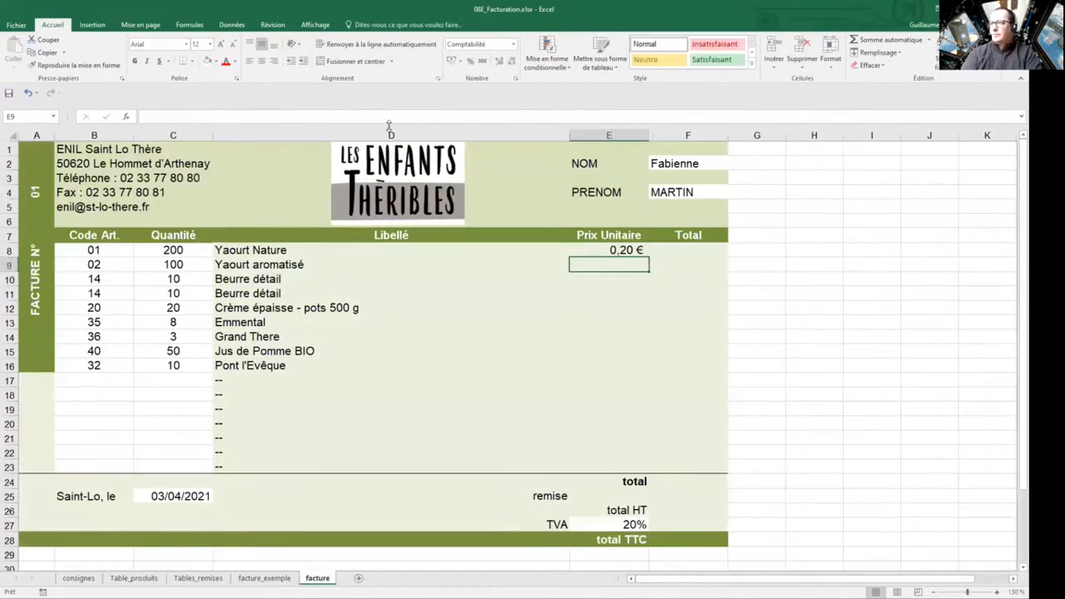
Insert a SI function ahead of the E8 price lookup, with ESTVIDE(B8) as its logical test.
{"action": "left_click", "coordinate": [624, 250]}
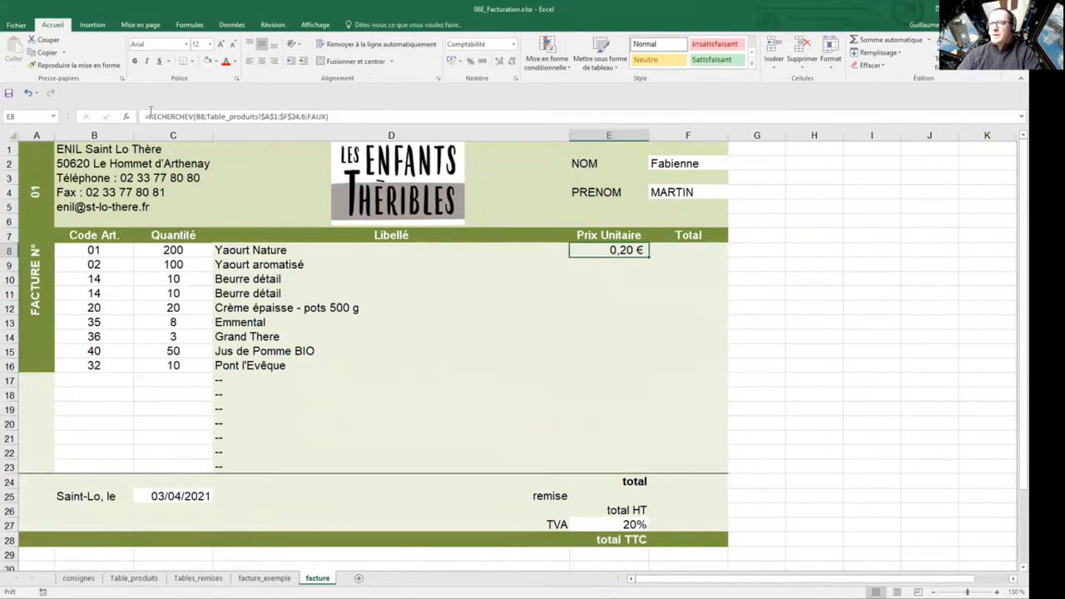
{"action": "left_click", "coordinate": [150, 117]}
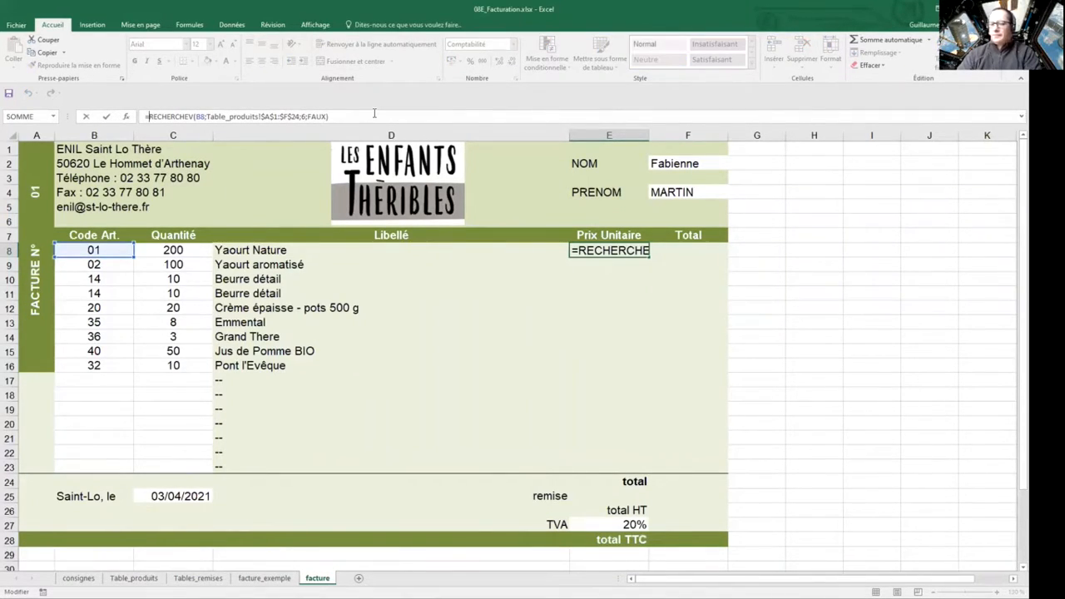
{"action": "type", "text": "si("}
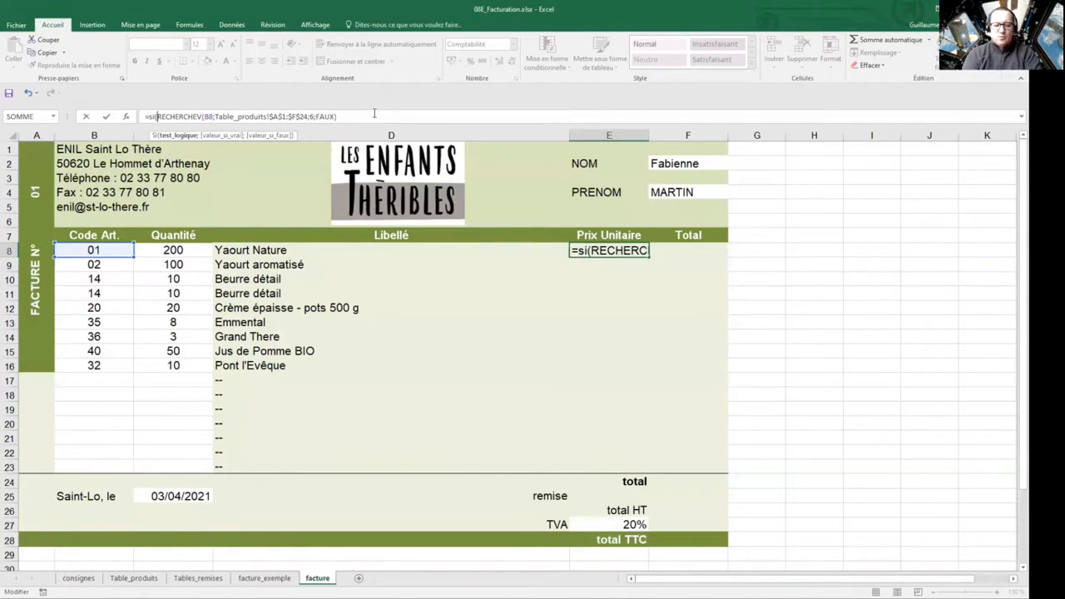
{"action": "type", "text": "e"}
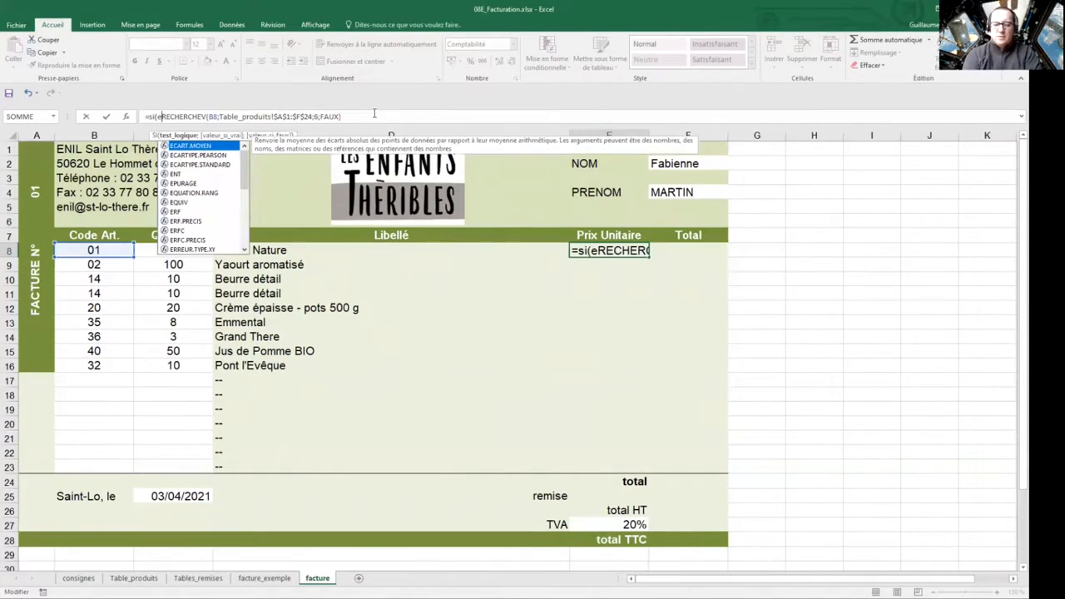
{"action": "type", "text": "st"}
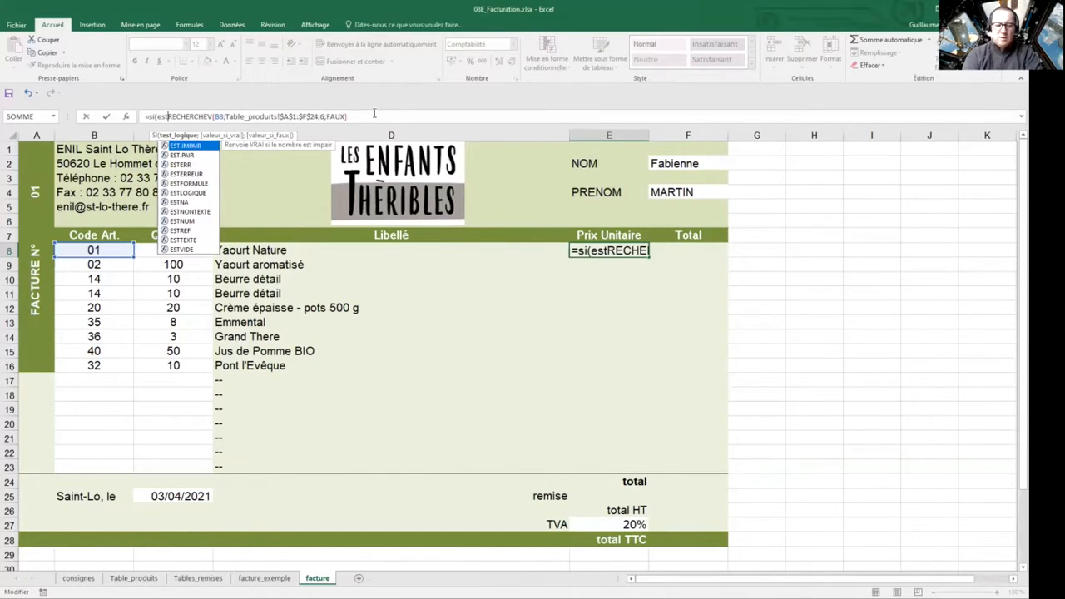
{"action": "type", "text": "vide("}
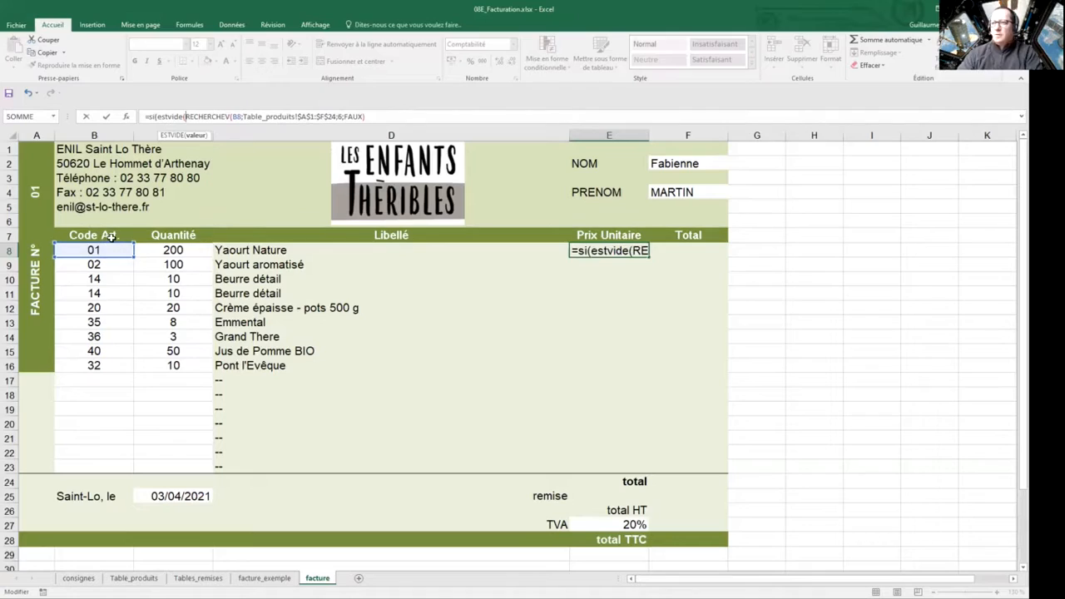
{"action": "left_click", "coordinate": [101, 250]}
{"action": "type", "text": ")"}
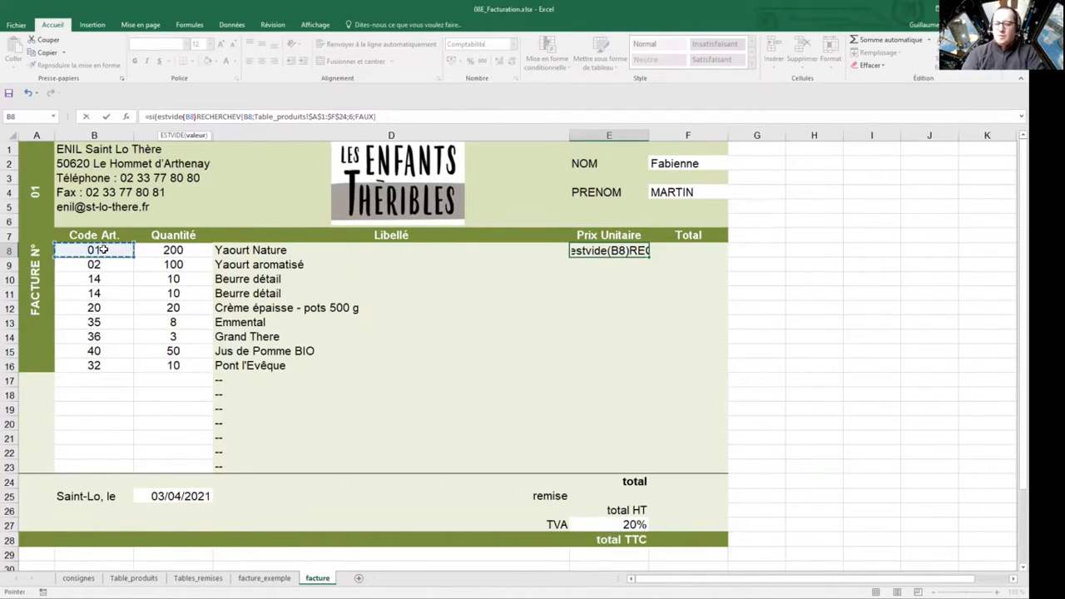
Complete the E8 SI formula with "--" as the value if true and the existing RECHERCHEV as the value if false.
{"action": "type", "text": ";\""}
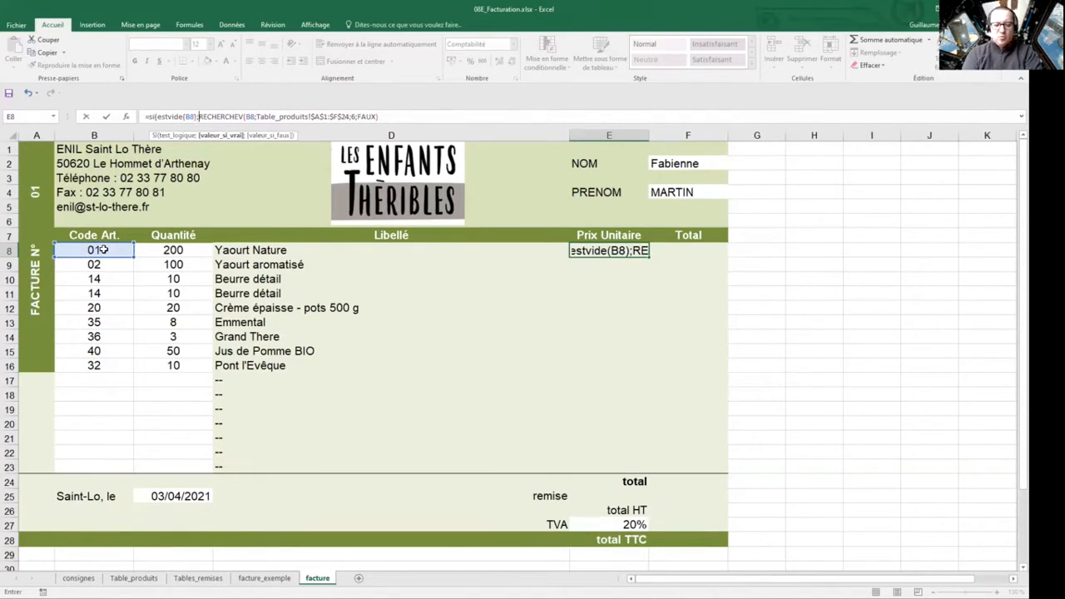
{"action": "type", "text": "--\""}
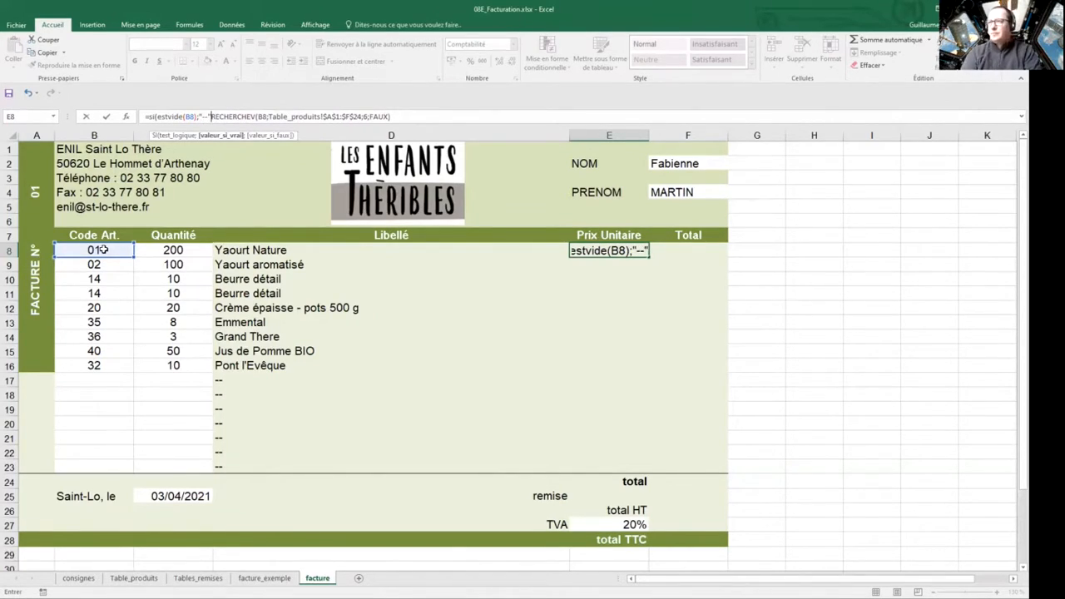
{"action": "type", "text": ";"}
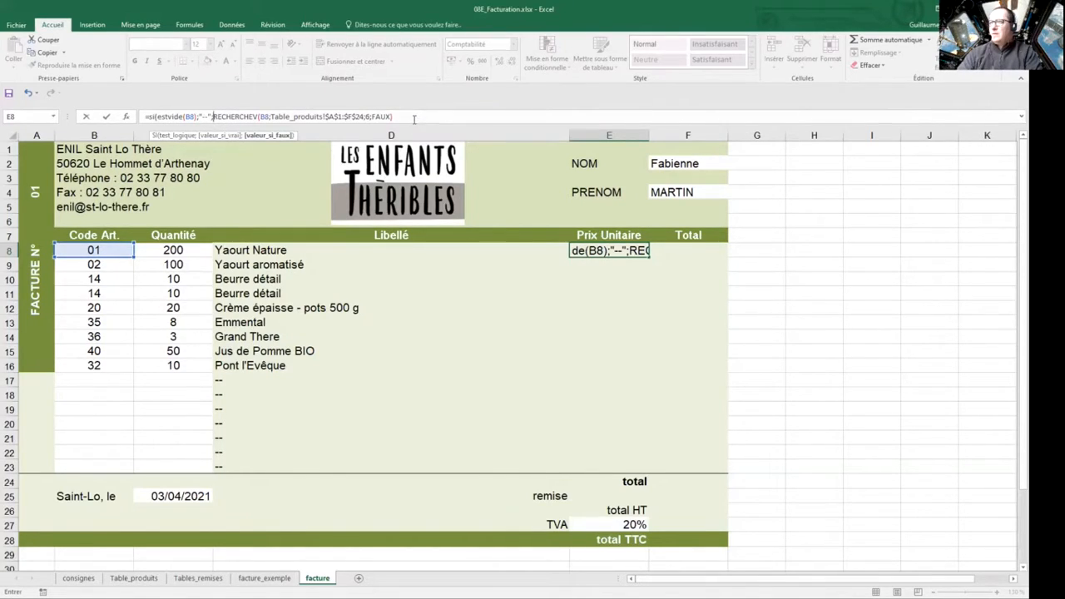
{"action": "left_click", "coordinate": [413, 117]}
{"action": "type", "text": ")"}
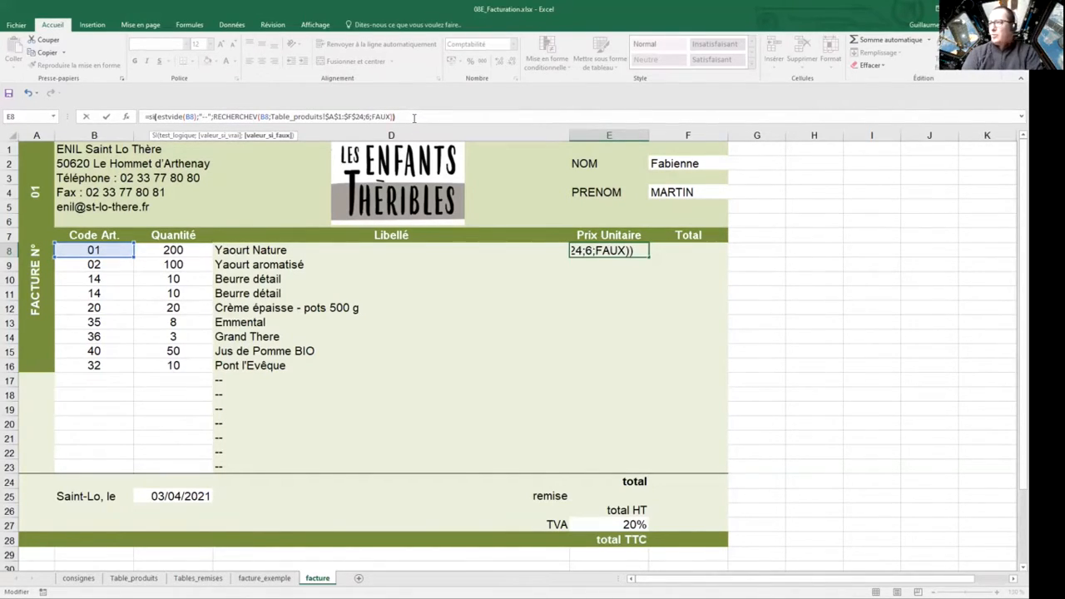
{"action": "key", "text": "Return"}
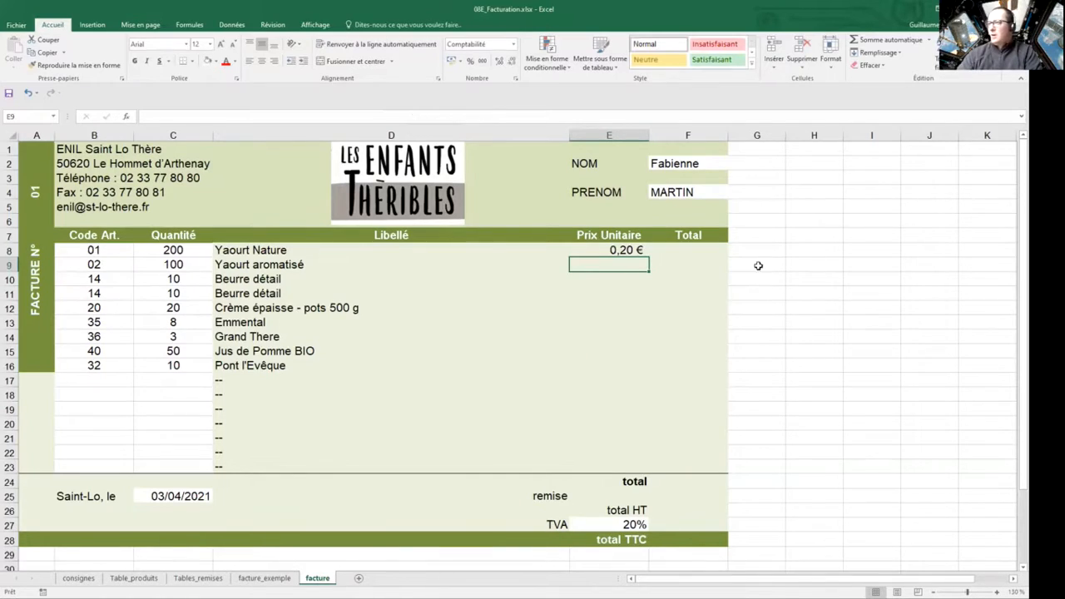
Copy the E8 unit price formula down the Prix Unitaire column through E23.
{"action": "left_click", "coordinate": [639, 249]}
{"action": "key", "text": "ctrl+c"}
{"action": "left_click_drag", "start_coordinate": [634, 272], "coordinate": [624, 468]}
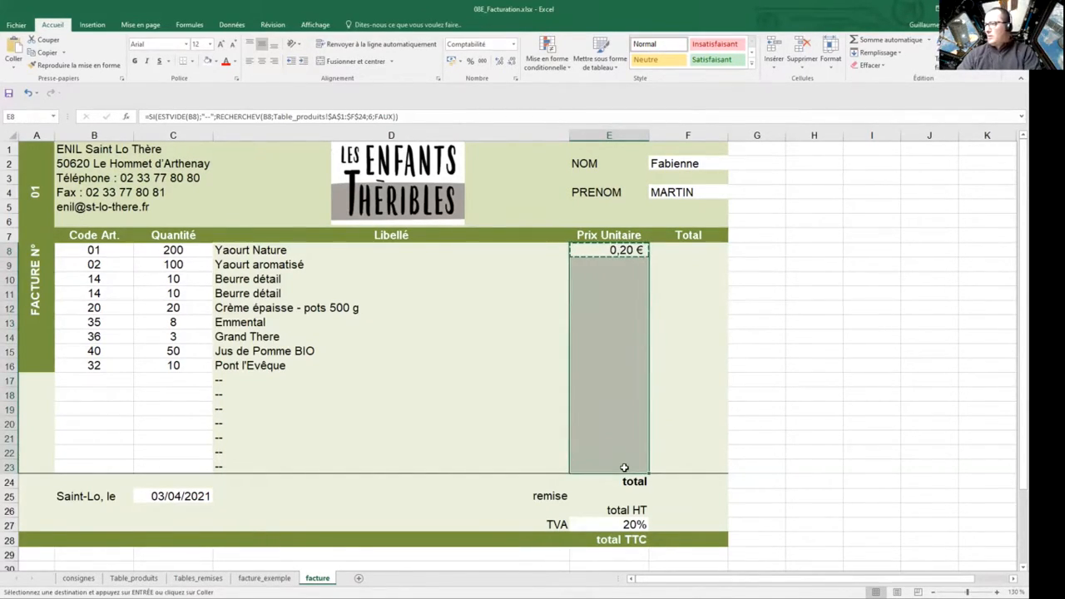
{"action": "right_click", "coordinate": [626, 471]}
{"action": "left_click", "coordinate": [680, 282]}
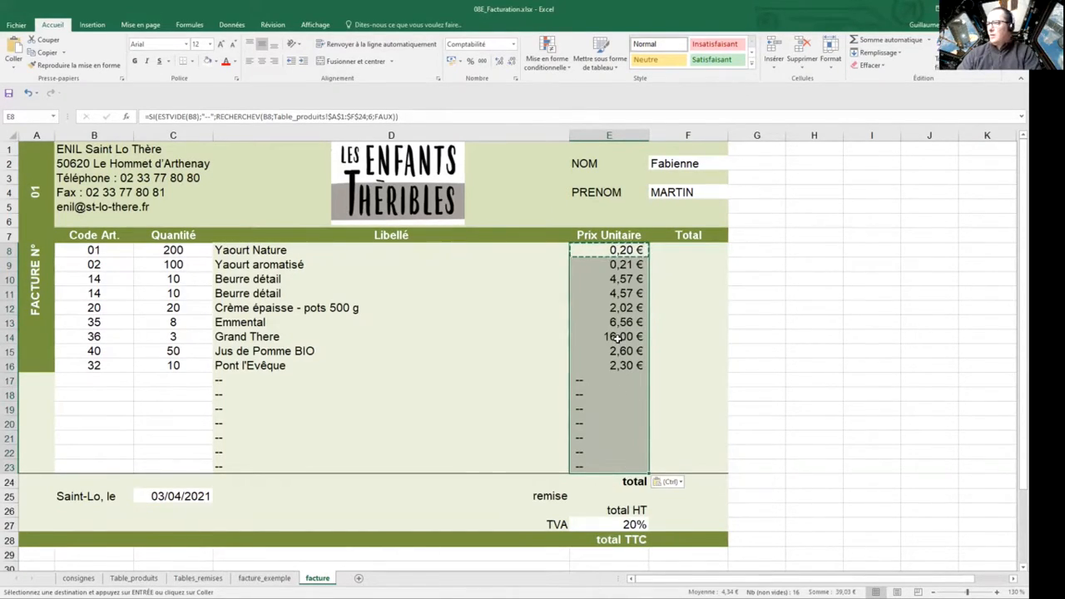
{"action": "left_click", "coordinate": [618, 340]}
{"action": "left_click", "coordinate": [595, 249]}
{"action": "key", "text": "Escape"}
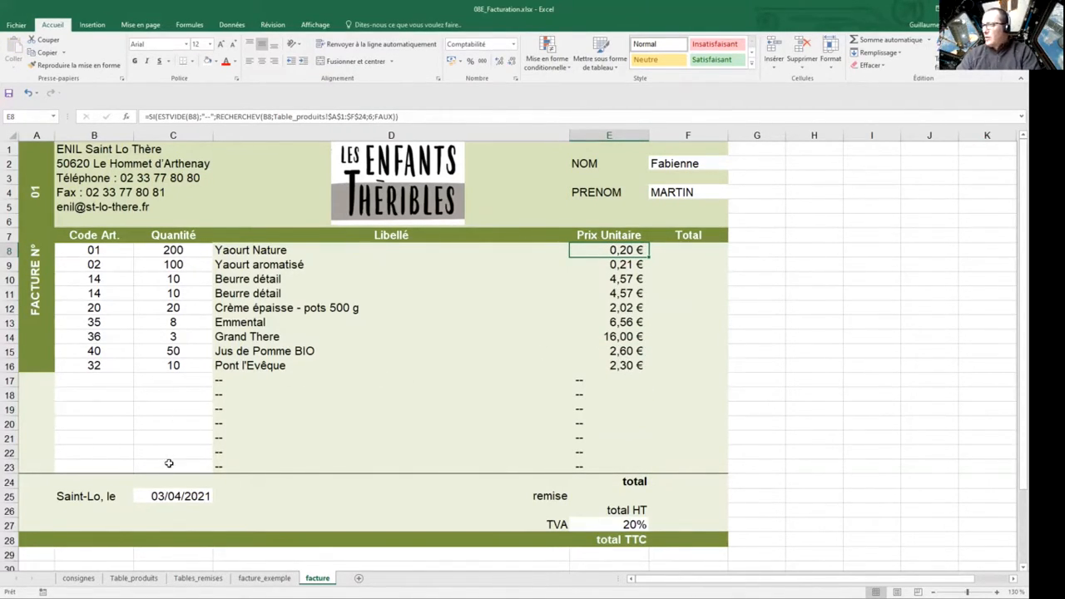
Review the consignes sheet and the product table, and return to the facture sheet.
{"action": "left_click", "coordinate": [78, 577]}
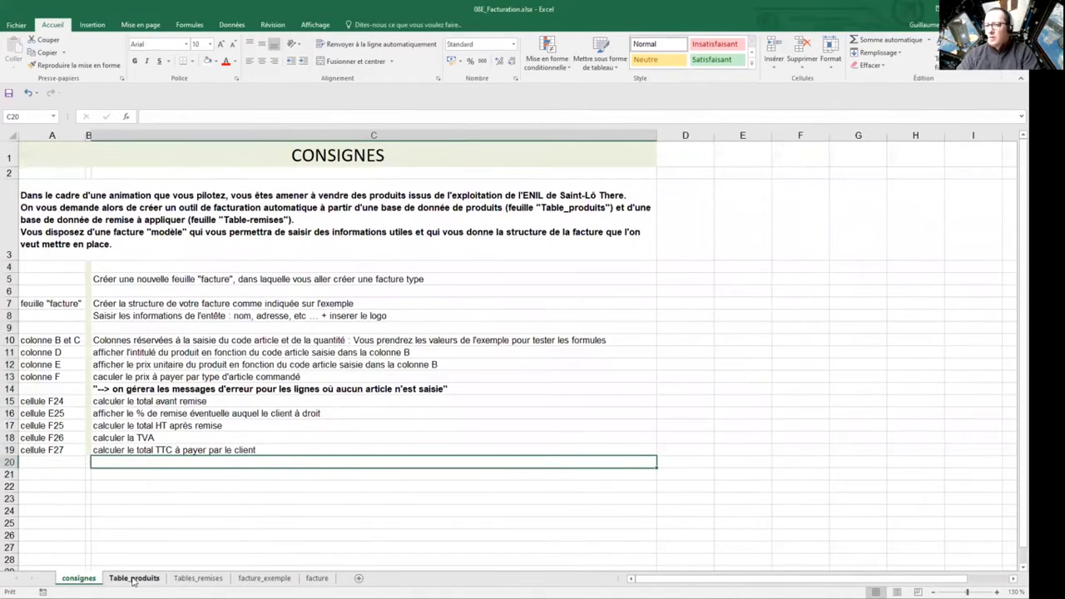
{"action": "left_click", "coordinate": [134, 577]}
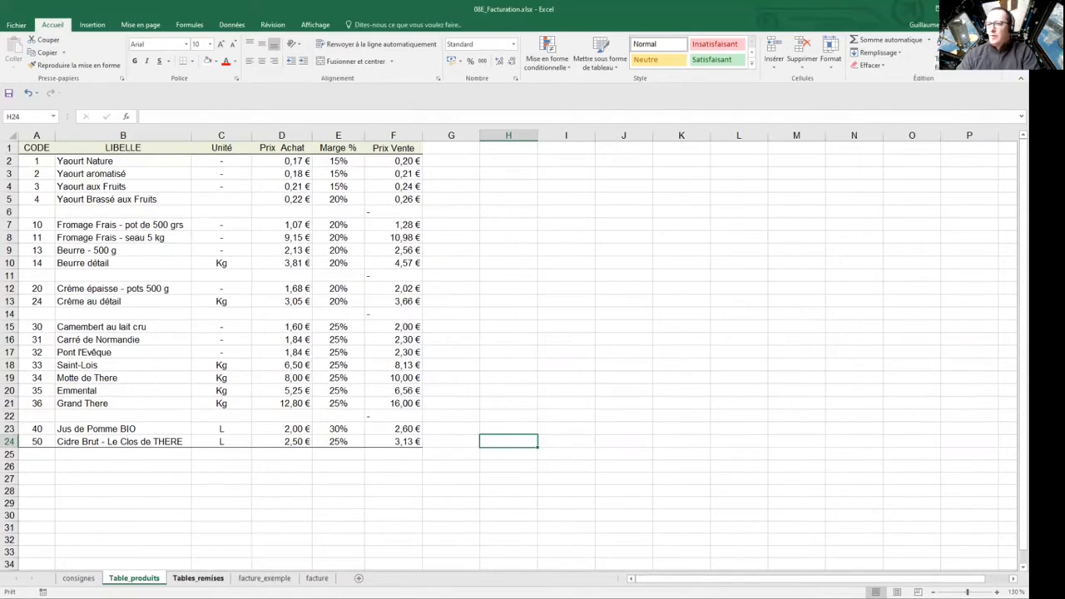
{"action": "left_click", "coordinate": [318, 577]}
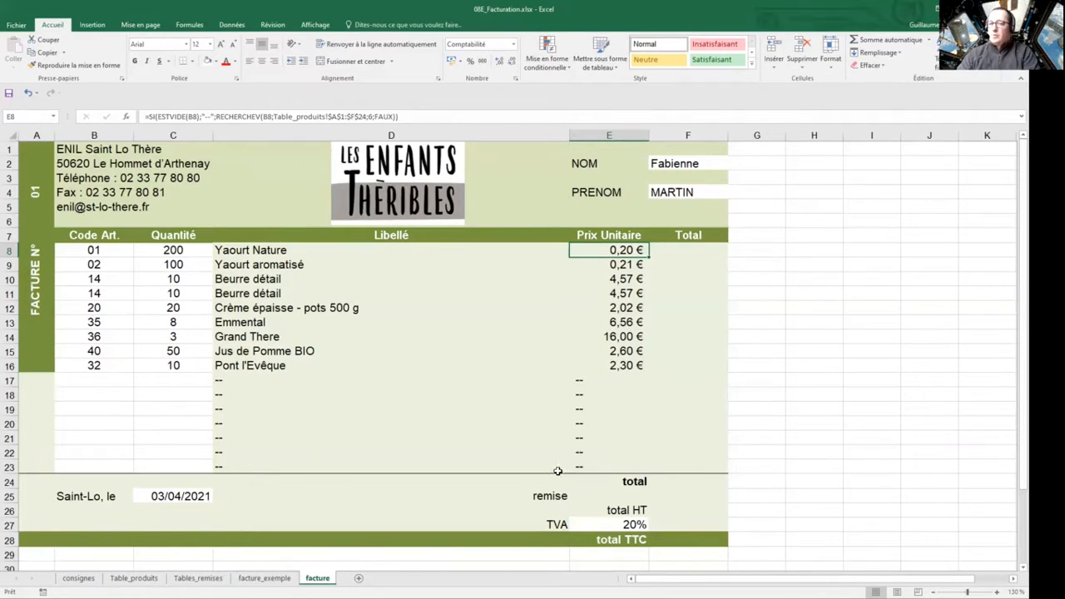
Add an invoice line in row 17 with article code 33 and quantity 1.
{"action": "left_click", "coordinate": [105, 377]}
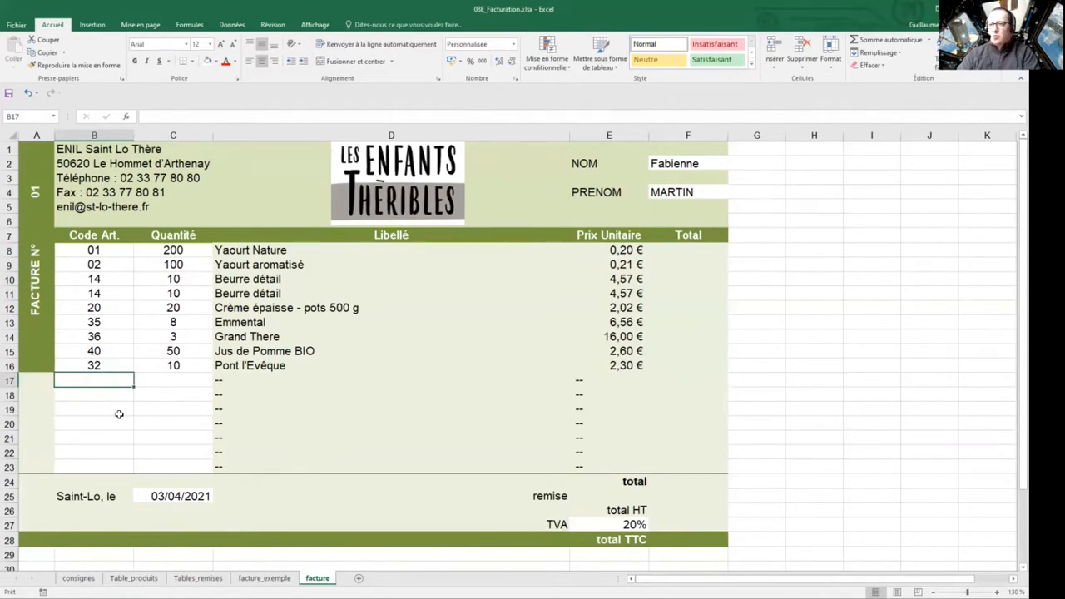
{"action": "type", "text": "33"}
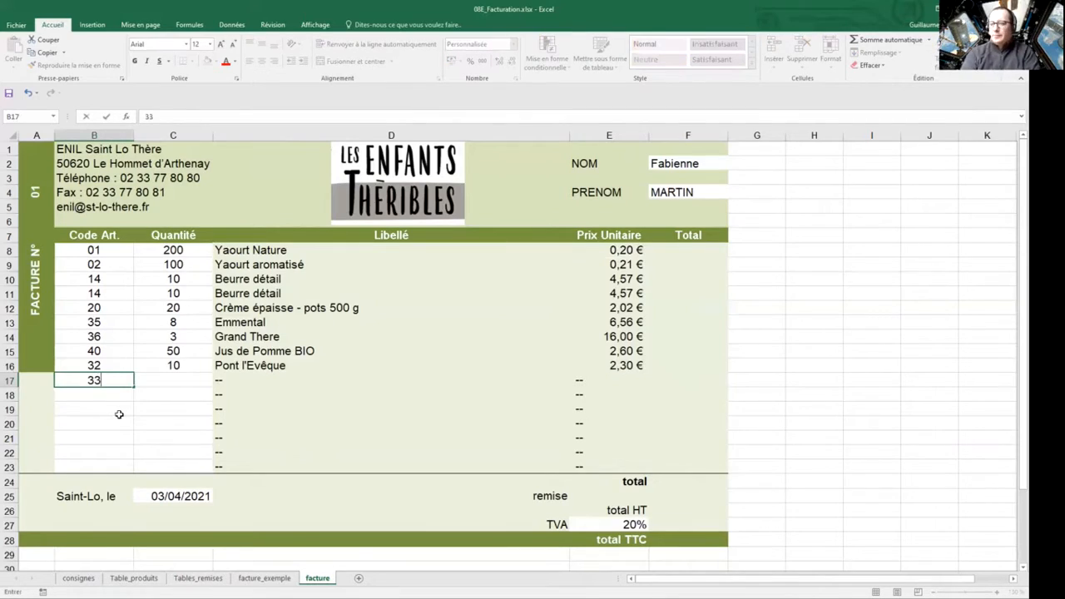
{"action": "key", "text": "Return"}
{"action": "key", "text": "Up"}
{"action": "key", "text": "Right"}
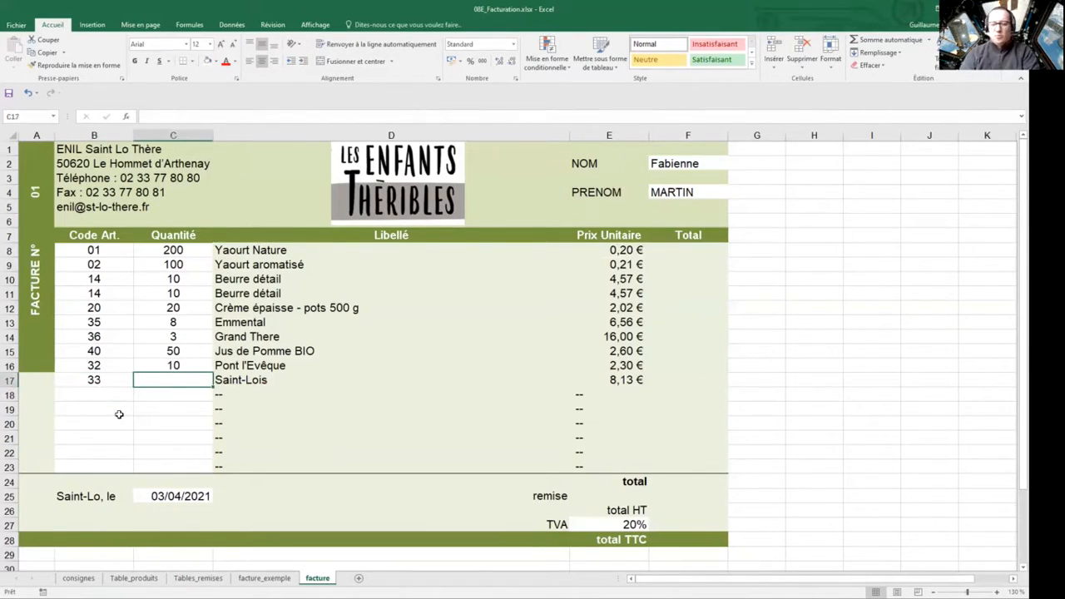
{"action": "type", "text": "1"}
{"action": "key", "text": "Tab"}
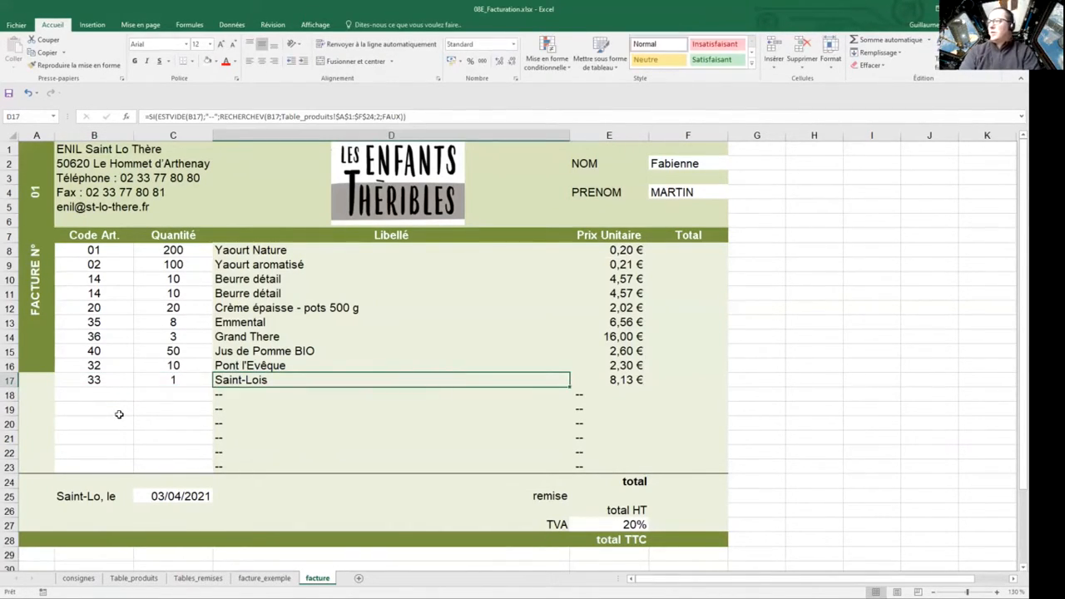
{"action": "key", "text": "Tab"}
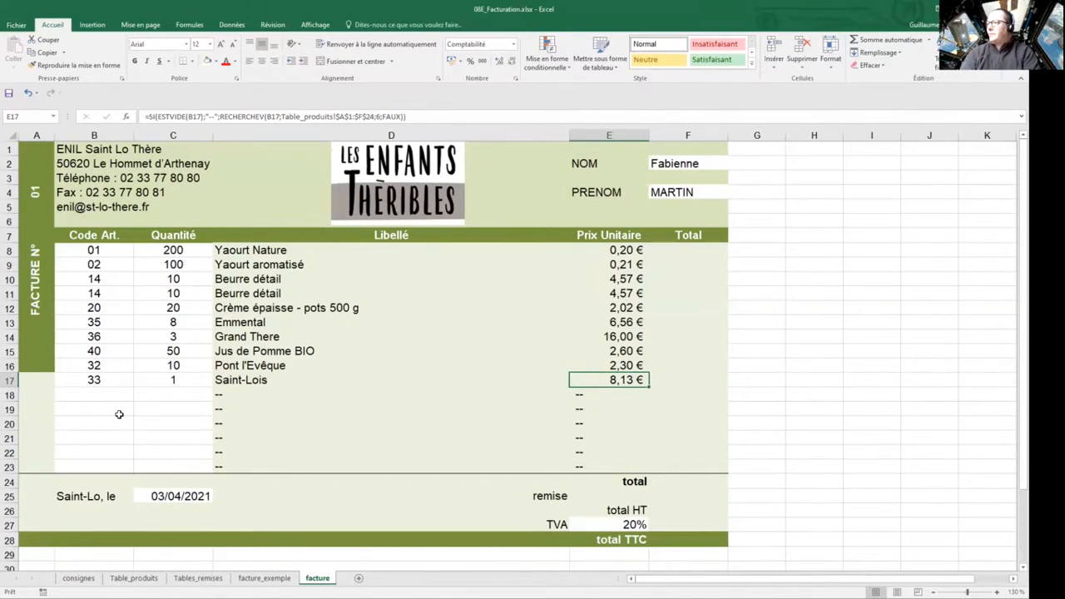
Calculate the first line's total in F8 as quantity times unit price with =C8*E8.
{"action": "key", "text": "Right"}
{"action": "key", "text": "Up"}
{"action": "key", "text": "Up"}
{"action": "key", "text": "Up"}
{"action": "key", "text": "Up"}
{"action": "key", "text": "Up"}
{"action": "key", "text": "Up"}
{"action": "key", "text": "Up"}
{"action": "key", "text": "Up"}
{"action": "key", "text": "Up"}
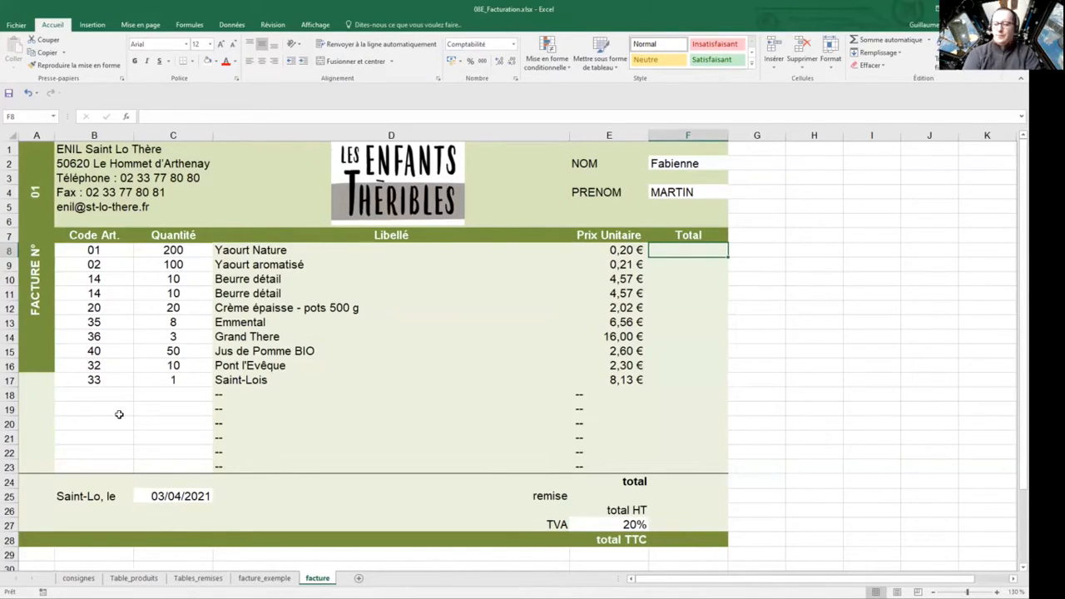
{"action": "left_click", "coordinate": [188, 248]}
{"action": "type", "text": "*"}
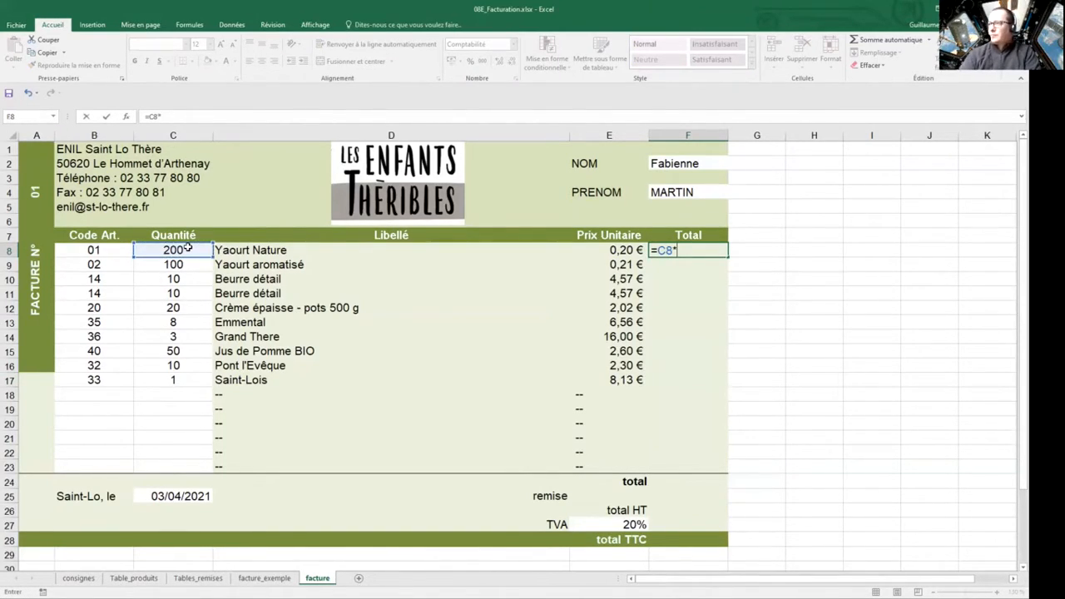
{"action": "left_click", "coordinate": [599, 250]}
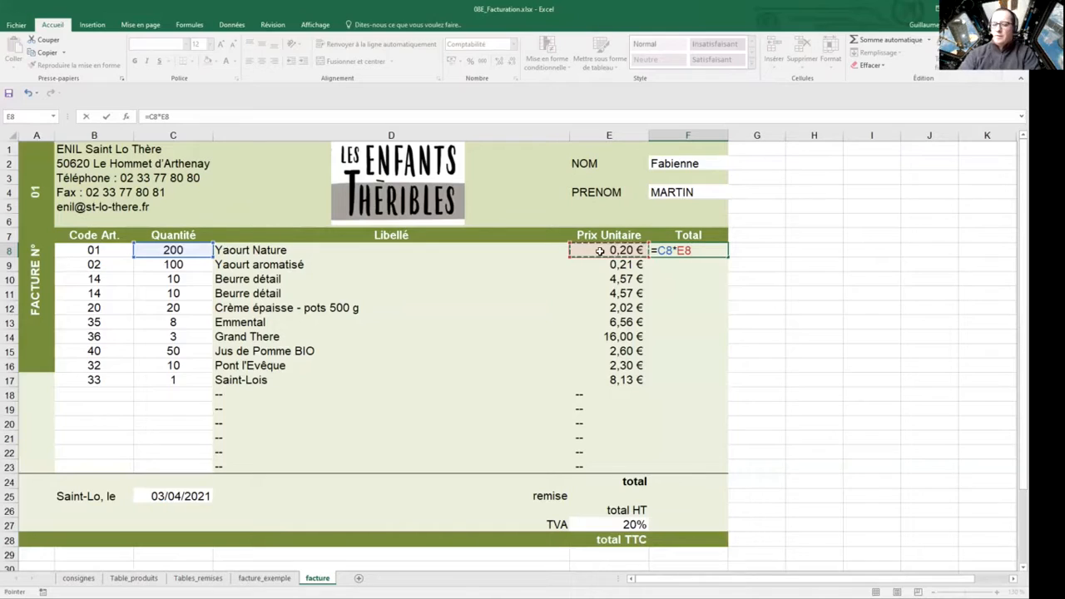
{"action": "key", "text": "Return"}
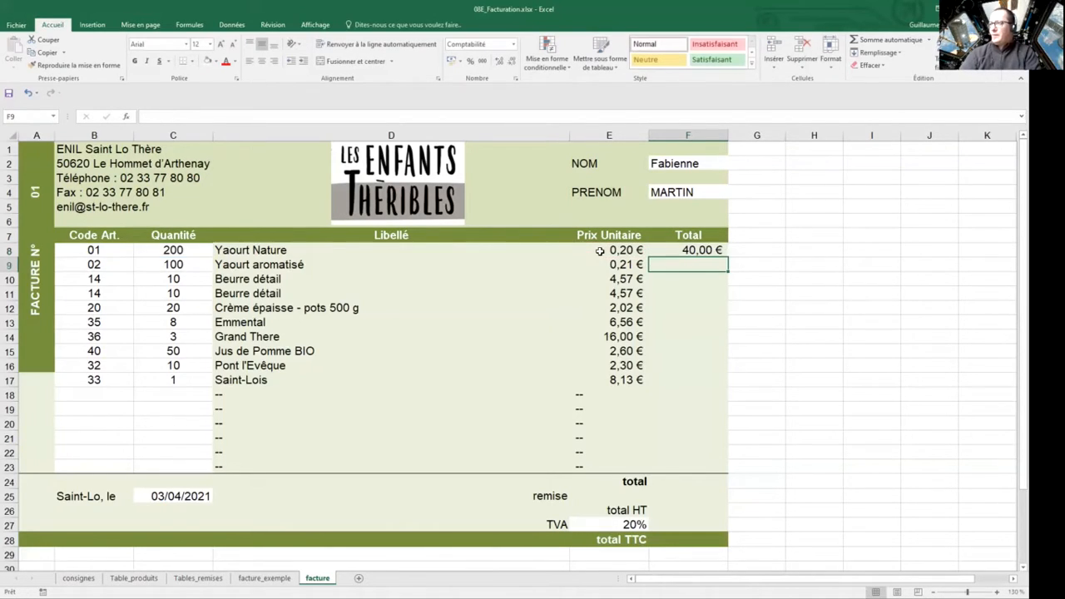
Try to auto-fill the F8 total formula down the Total column, and undo the fill.
{"action": "left_click", "coordinate": [703, 252]}
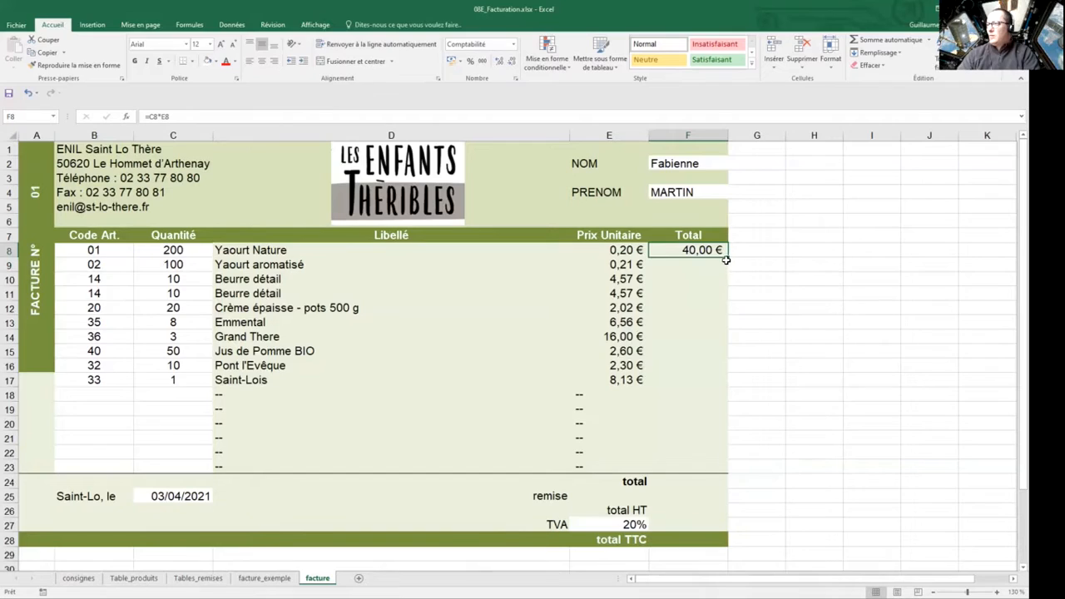
{"action": "double_click", "coordinate": [728, 257]}
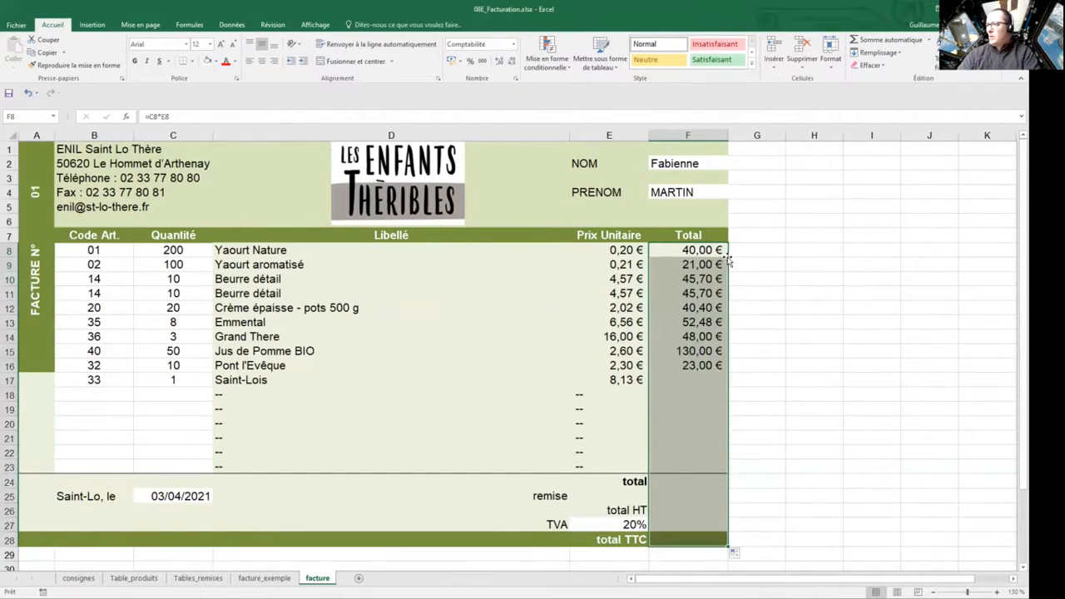
{"action": "key", "text": "ctrl+z"}
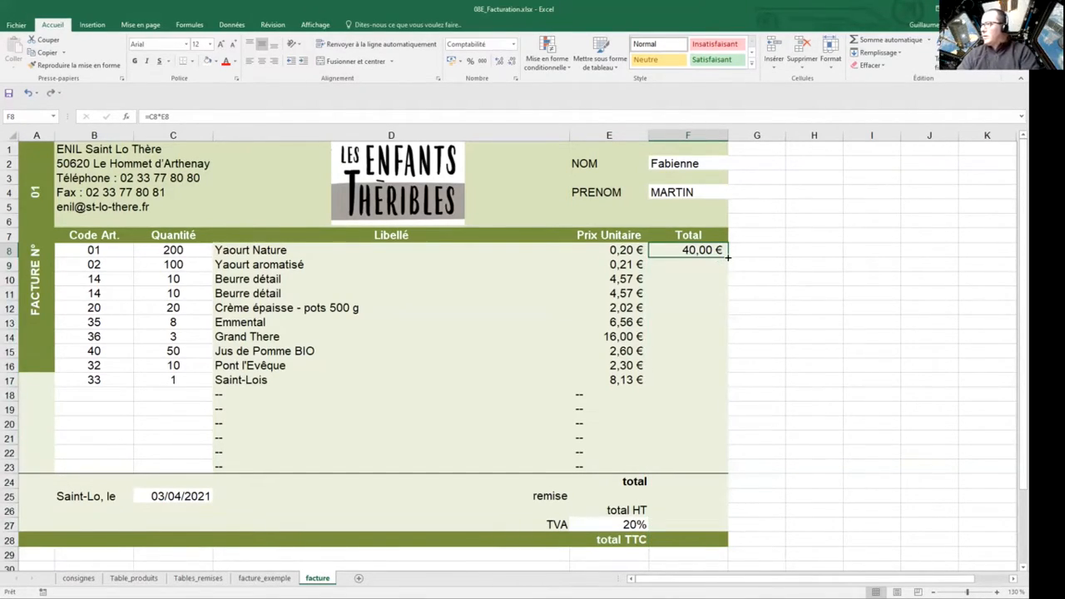
Copy the F8 total and paste only its formula into F8:F23 of the Total column.
{"action": "key", "text": "ctrl+c"}
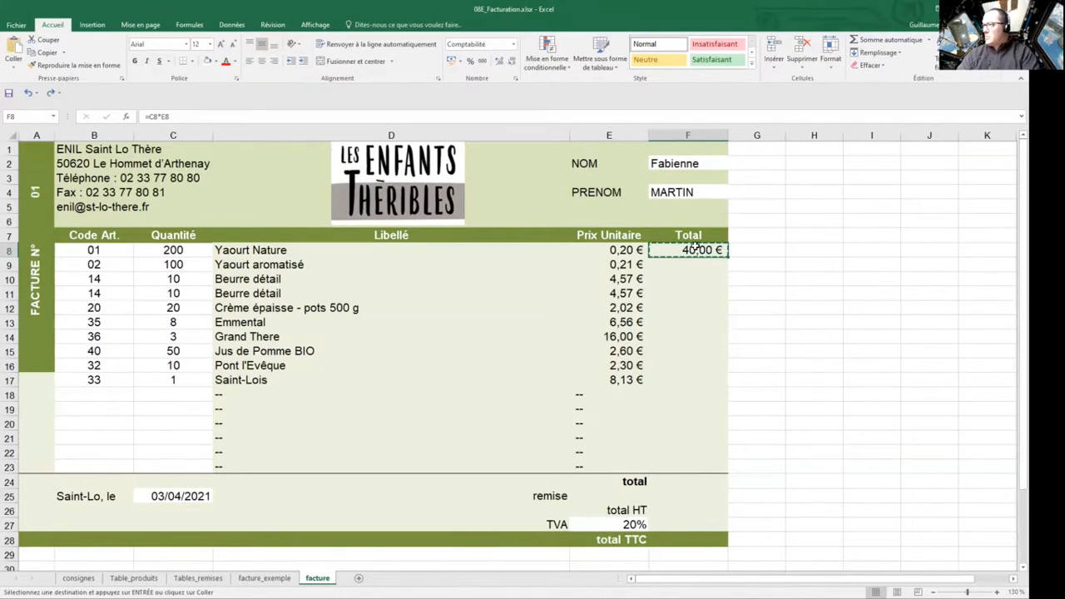
{"action": "left_click_drag", "start_coordinate": [701, 252], "coordinate": [684, 465]}
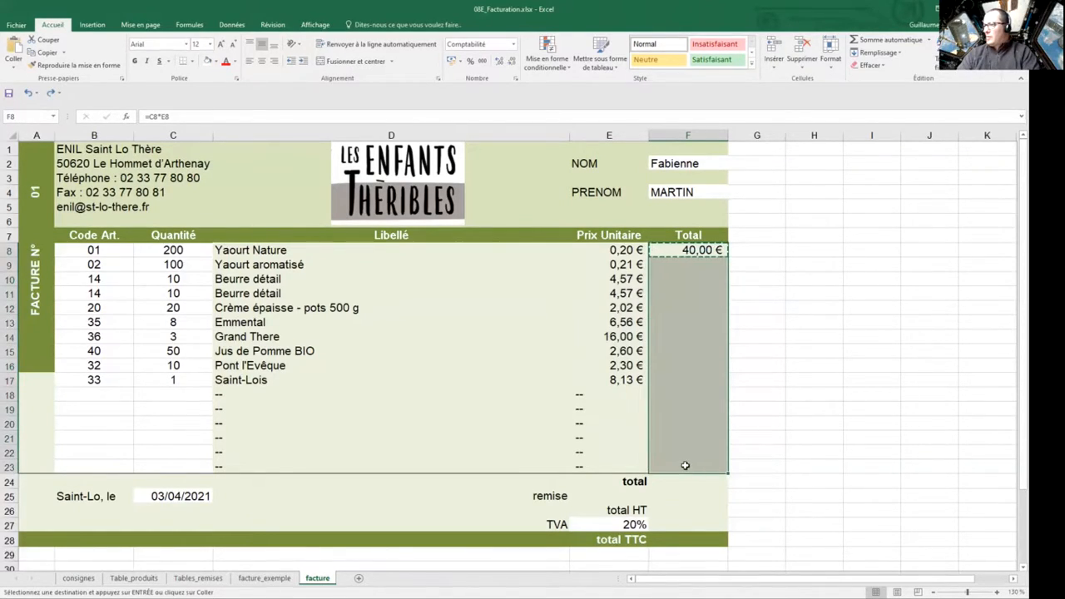
{"action": "right_click", "coordinate": [686, 470]}
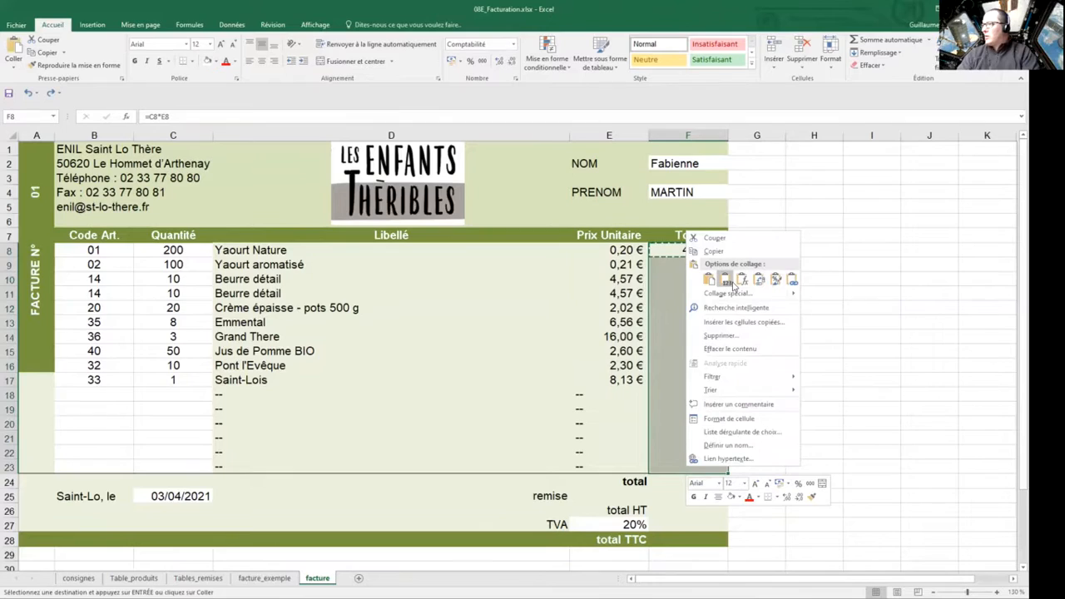
{"action": "left_click", "coordinate": [740, 279]}
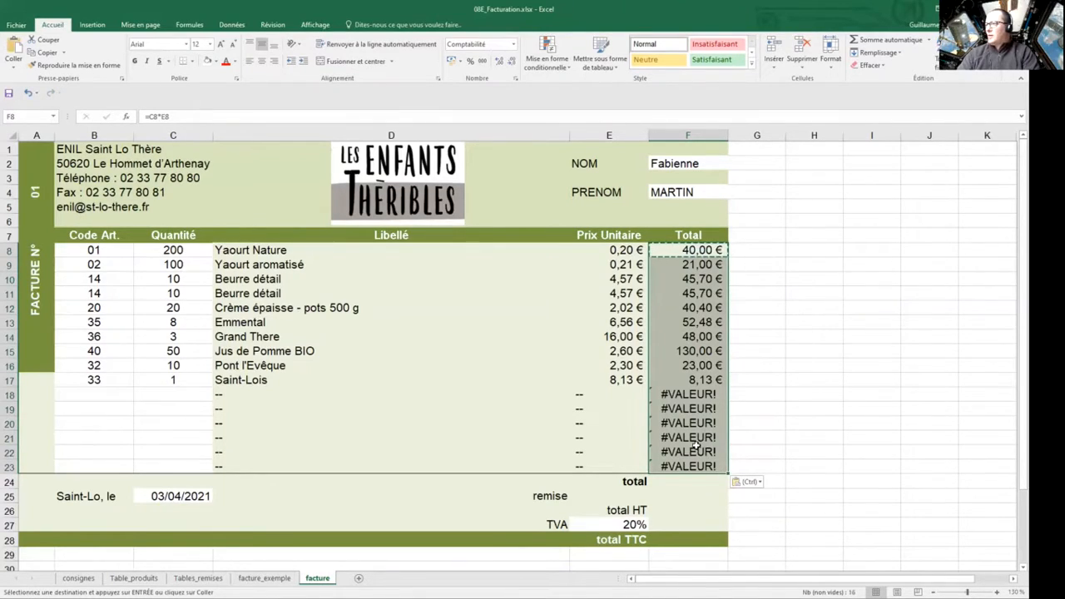
Insert a SI function ahead of C8*E8 in the F8 total, with ESTVIDE(B8) as its logical test.
{"action": "left_click", "coordinate": [680, 251]}
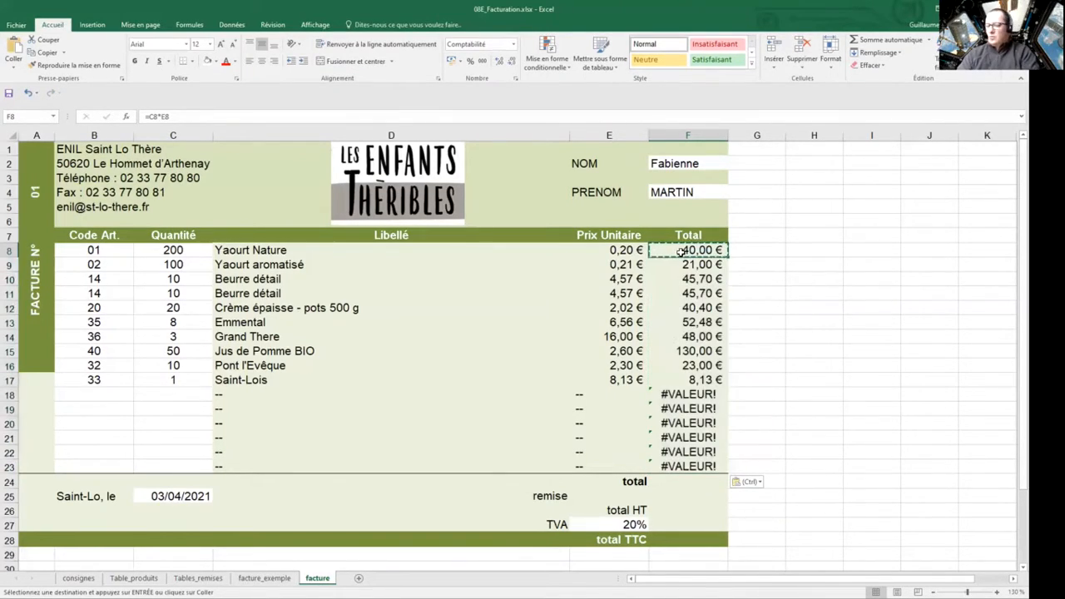
{"action": "key", "text": "Escape"}
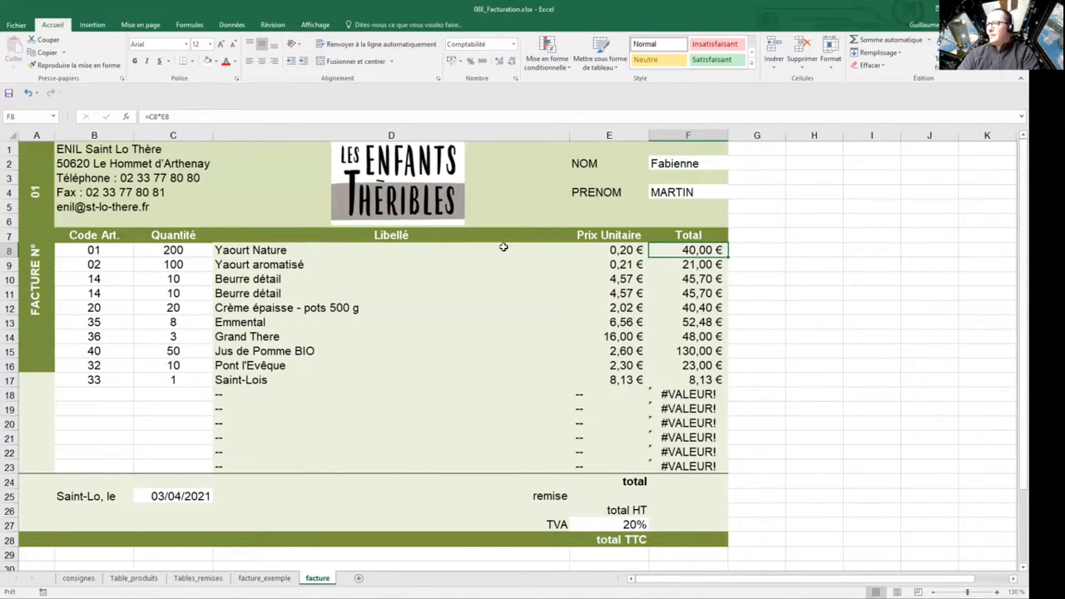
{"action": "key", "text": "F2"}
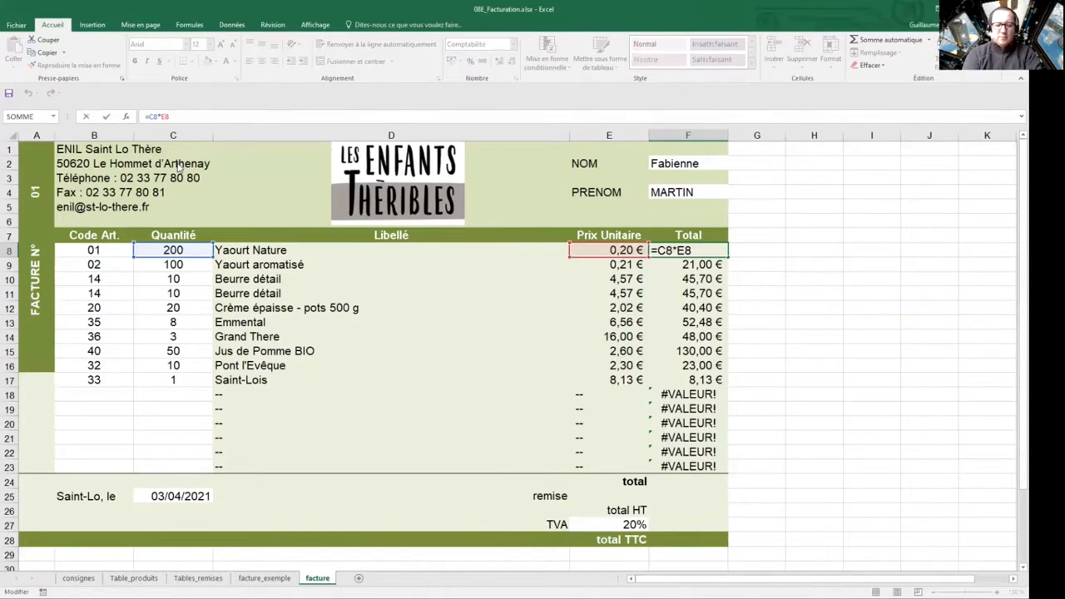
{"action": "type", "text": "si(estvide"}
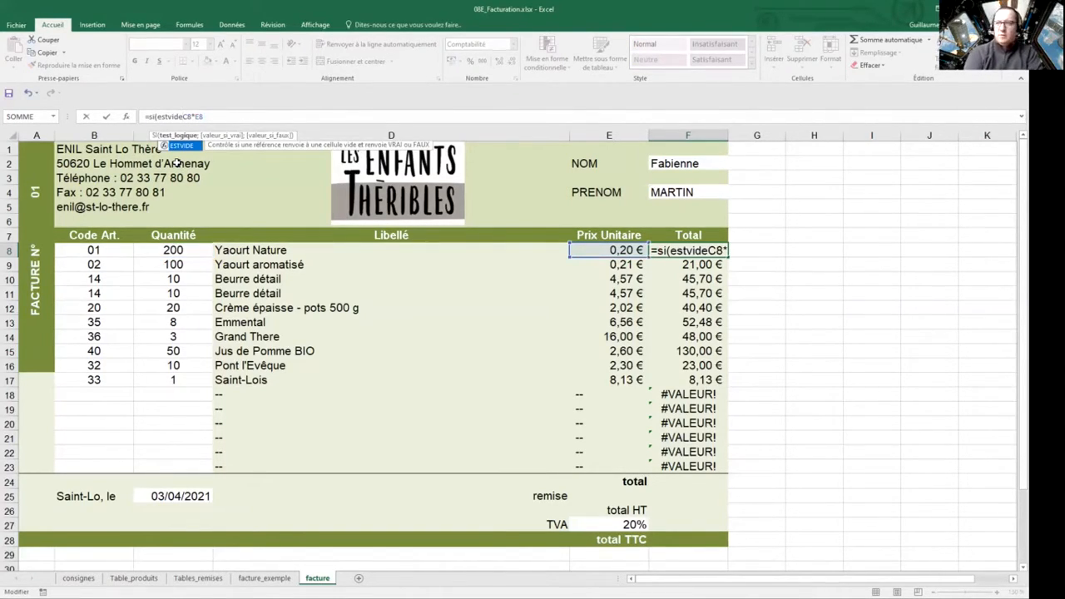
{"action": "type", "text": "("}
{"action": "left_click", "coordinate": [97, 250]}
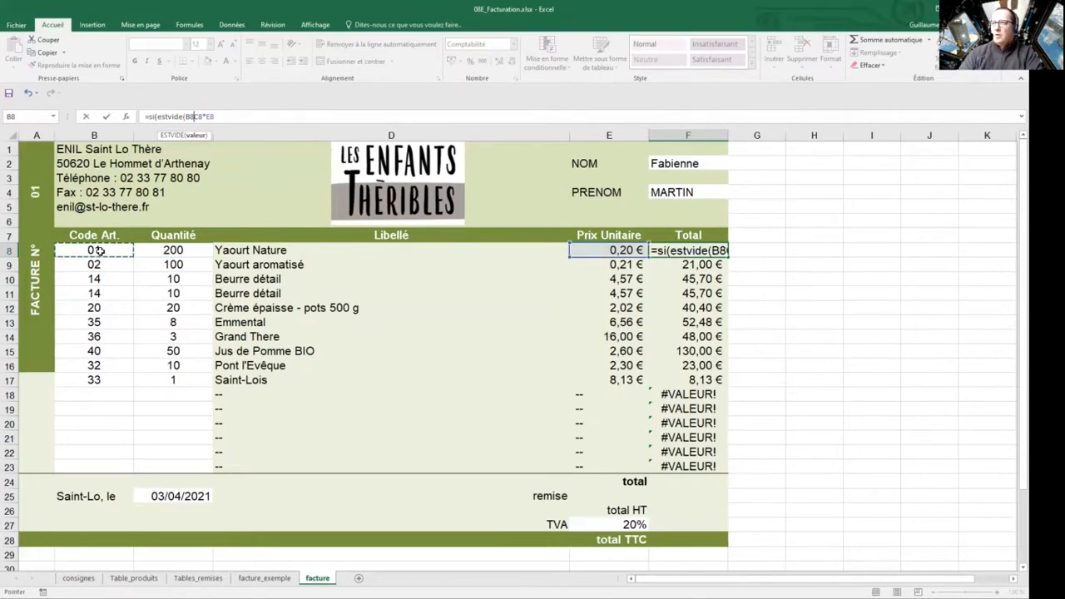
{"action": "type", "text": ")"}
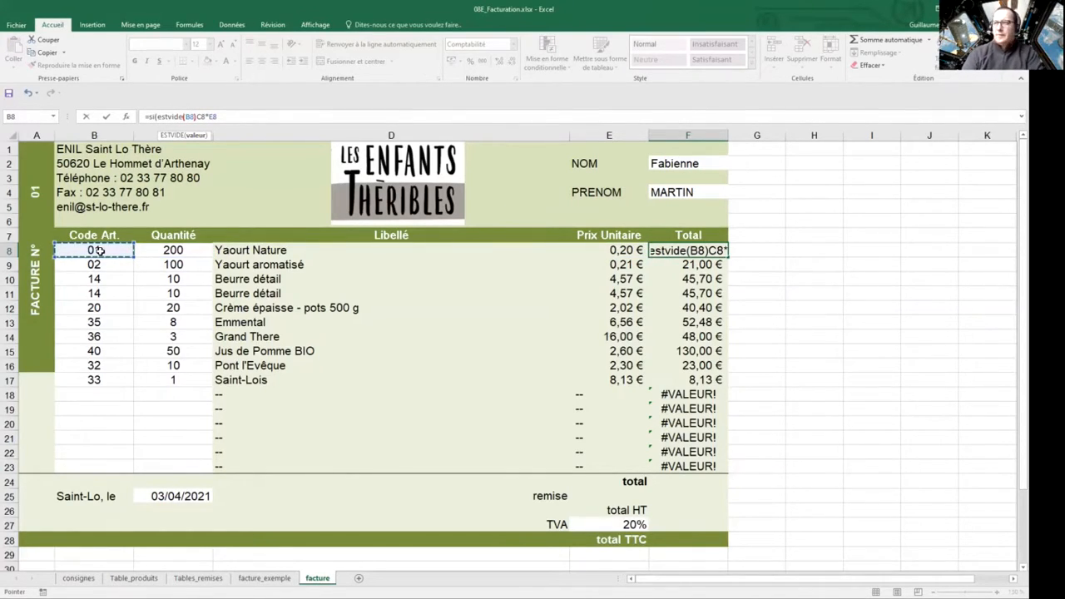
Complete the F8 SI formula with "--" as the value if true and C8*E8 as the value if false.
{"action": "type", "text": ";\""}
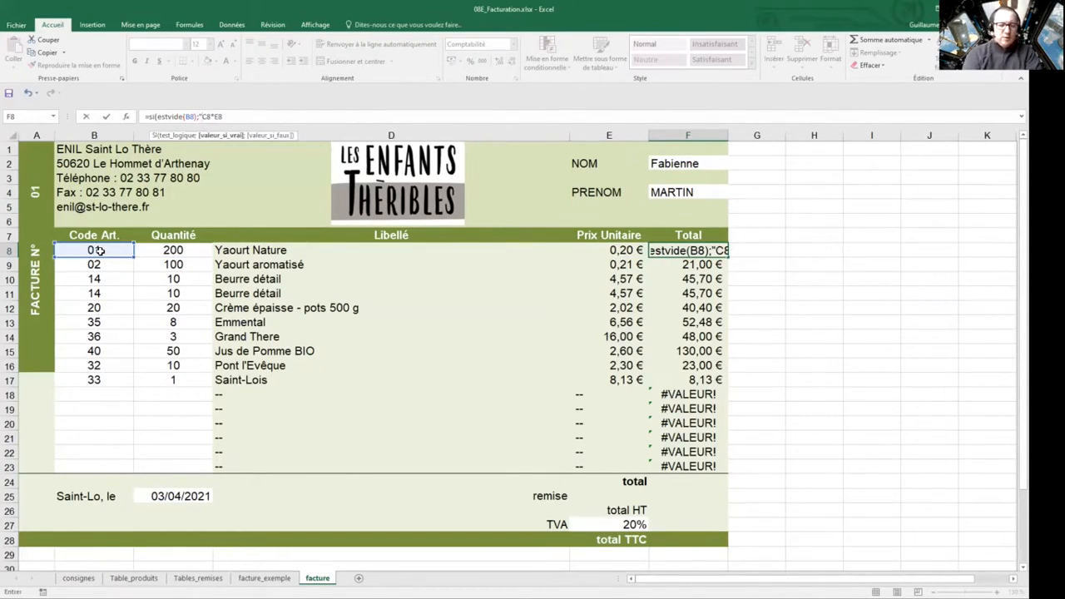
{"action": "type", "text": "--\""}
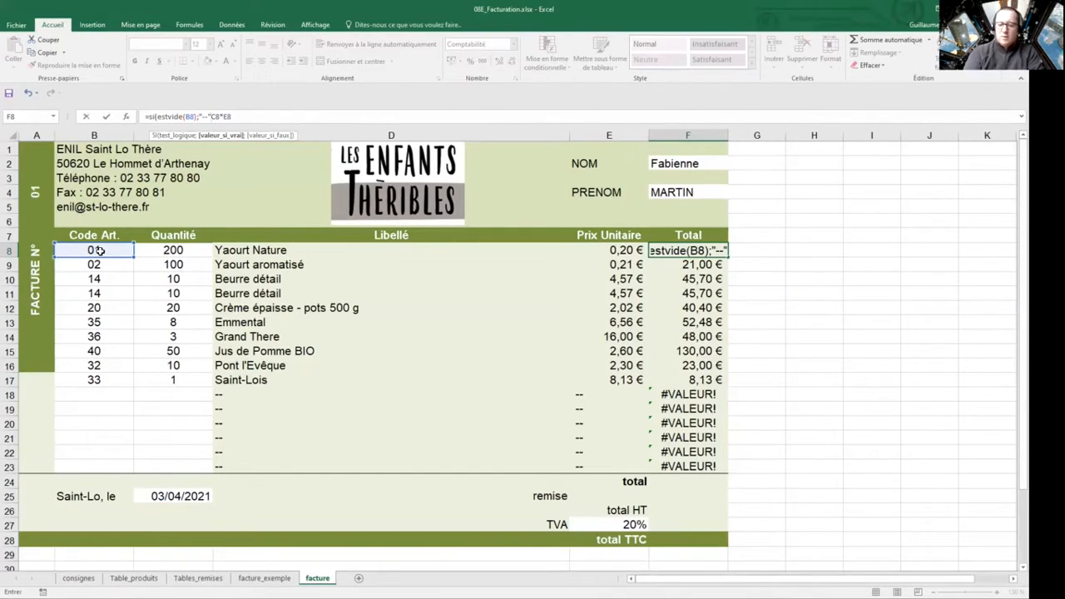
{"action": "type", "text": ";C8*E8"}
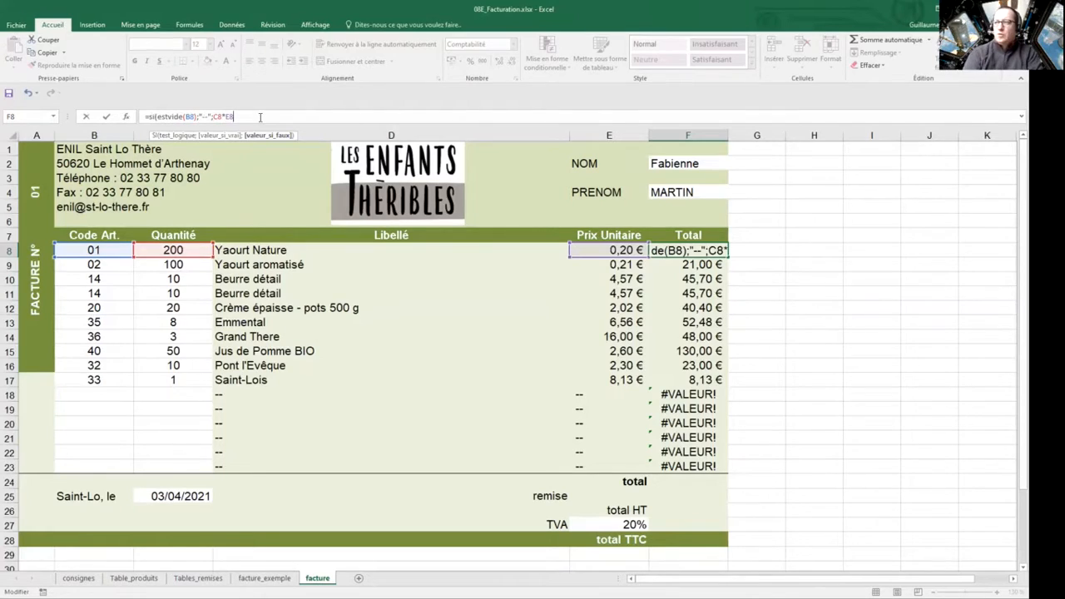
{"action": "type", "text": ")"}
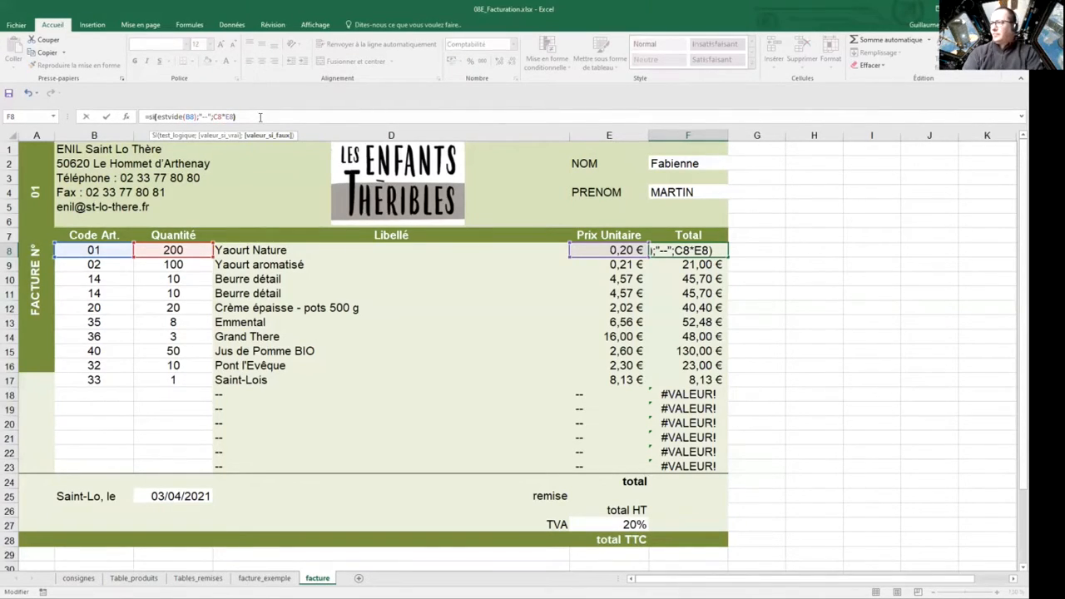
{"action": "key", "text": "Return"}
Copy the F8 SI formula into F9:F23 of the Total column, pasting formulas only.
{"action": "left_click", "coordinate": [716, 249]}
{"action": "key", "text": "ctrl+c"}
{"action": "left_click_drag", "start_coordinate": [712, 264], "coordinate": [713, 465]}
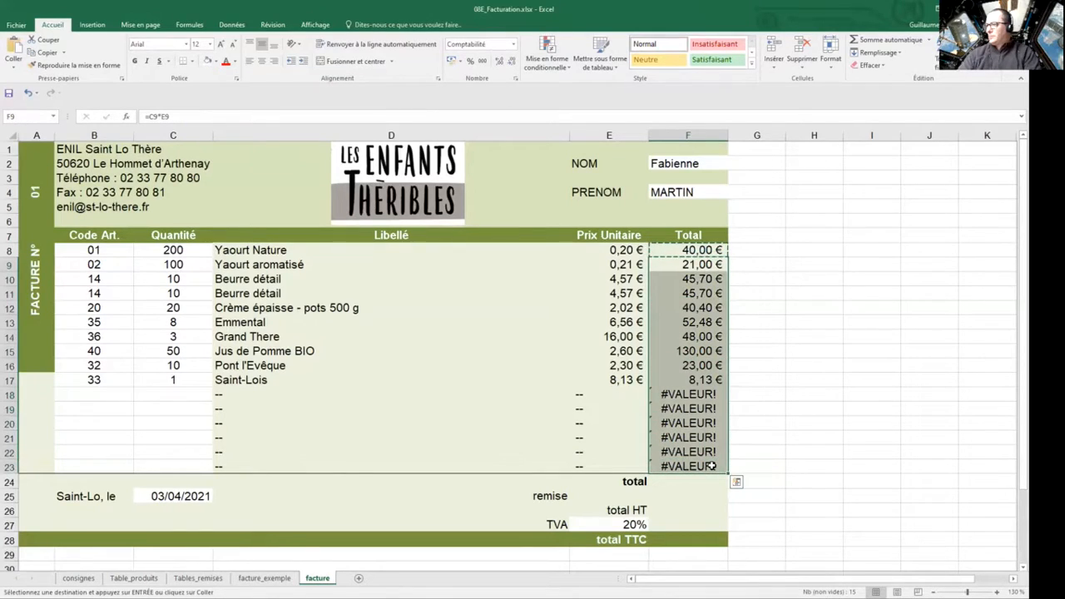
{"action": "right_click", "coordinate": [723, 472]}
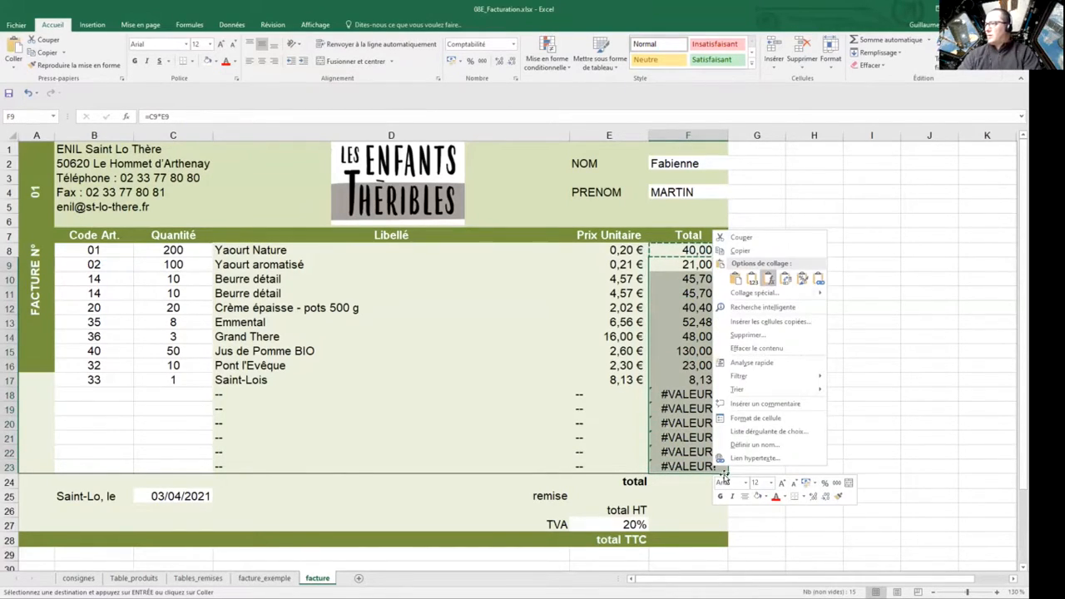
{"action": "left_click", "coordinate": [768, 279]}
{"action": "left_click", "coordinate": [692, 252]}
{"action": "key", "text": "Escape"}
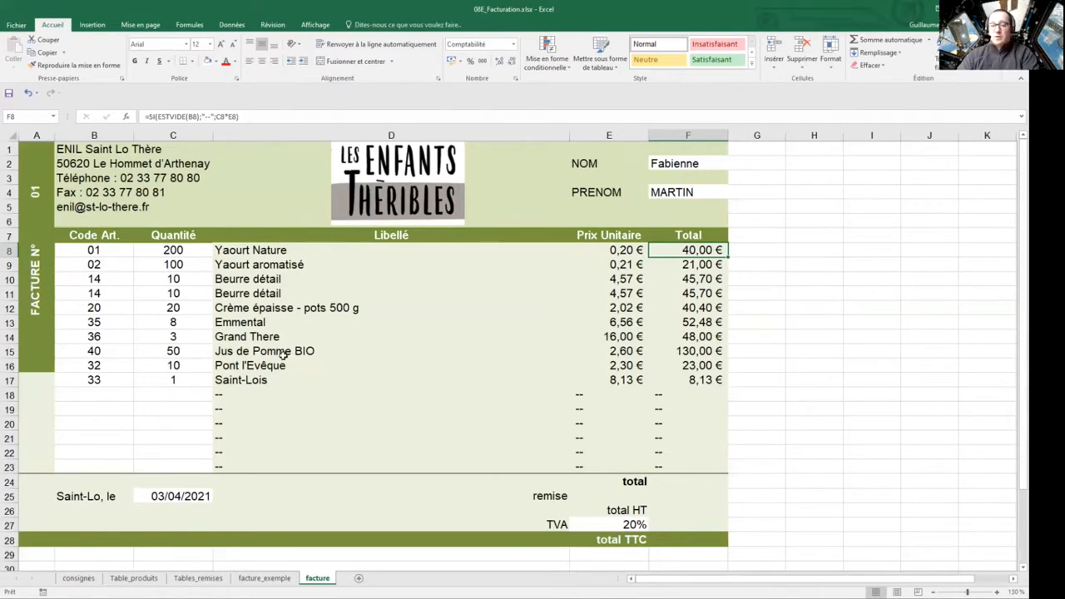
Sum the line totals in F24 with =SOMME(F8:F23).
{"action": "left_click", "coordinate": [698, 482]}
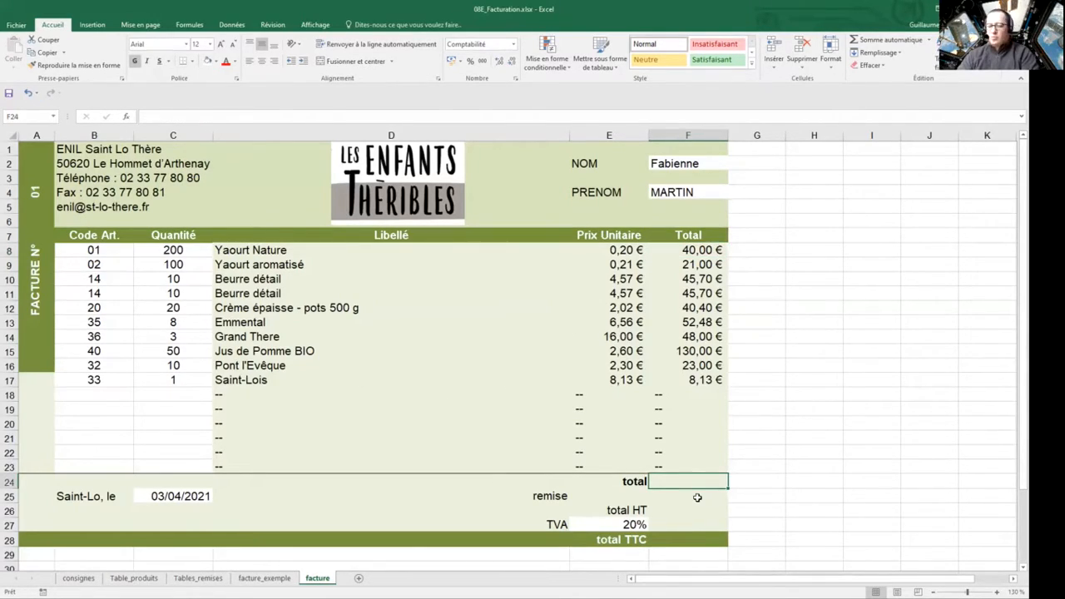
{"action": "type", "text": "="}
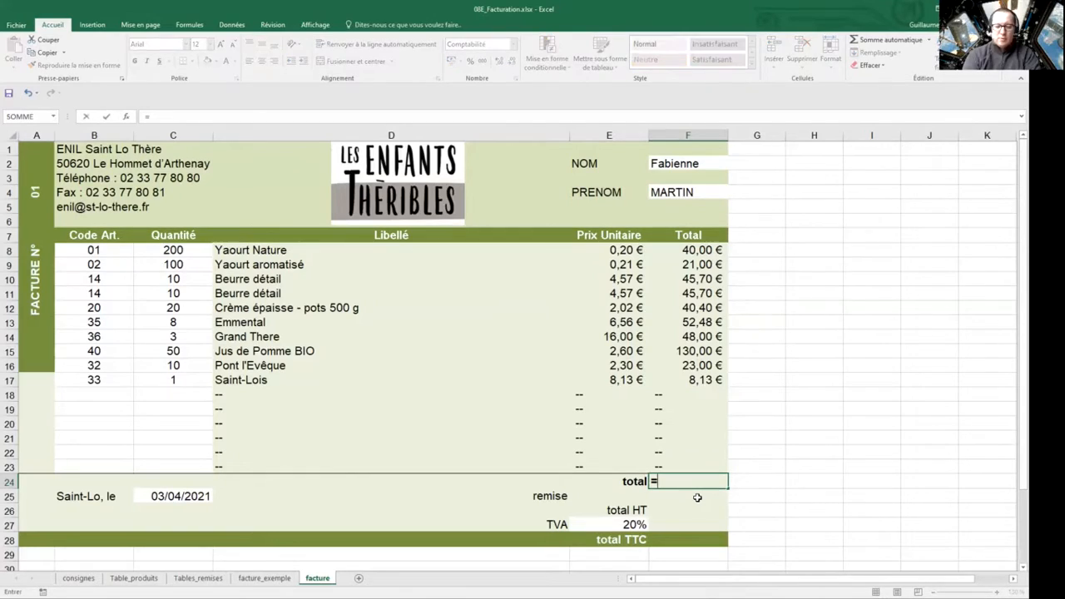
{"action": "type", "text": "somme"}
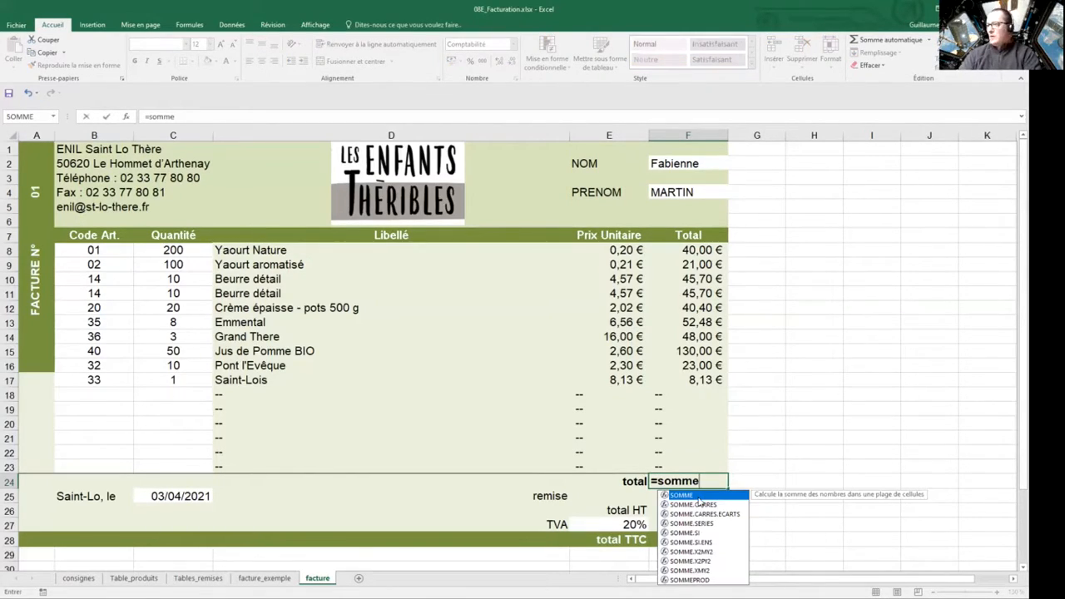
{"action": "type", "text": "("}
{"action": "left_click", "coordinate": [691, 249]}
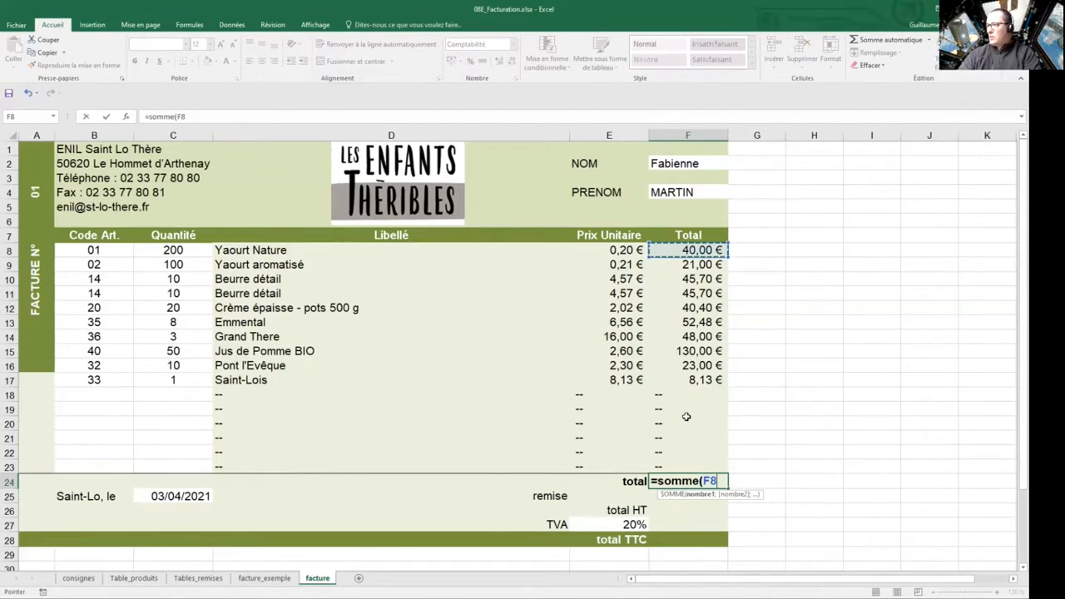
{"action": "left_click", "coordinate": [691, 465], "text": "shift"}
{"action": "type", "text": ")"}
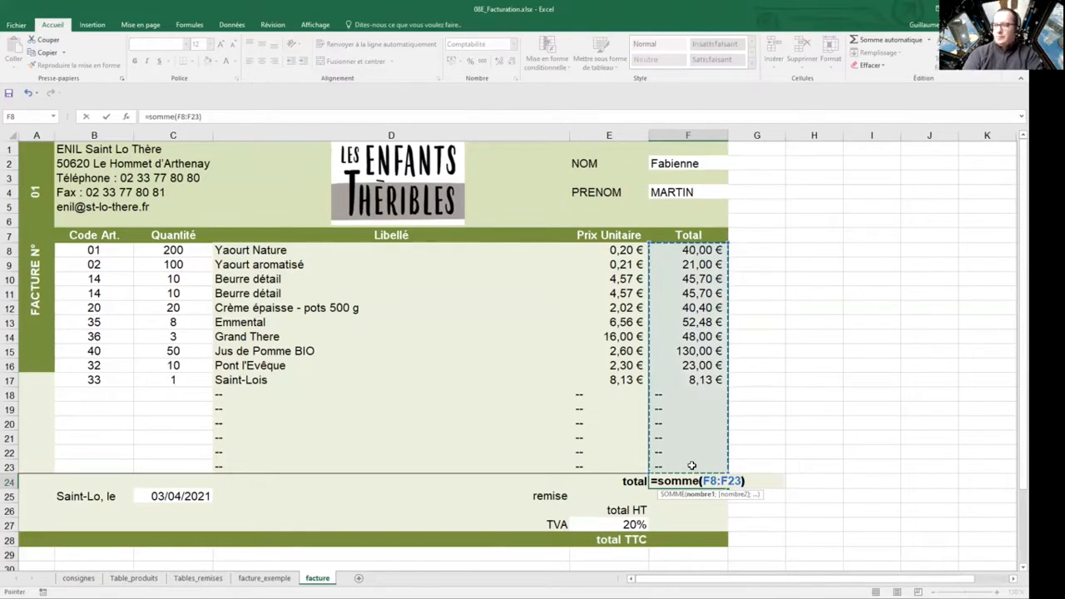
{"action": "key", "text": "Return"}
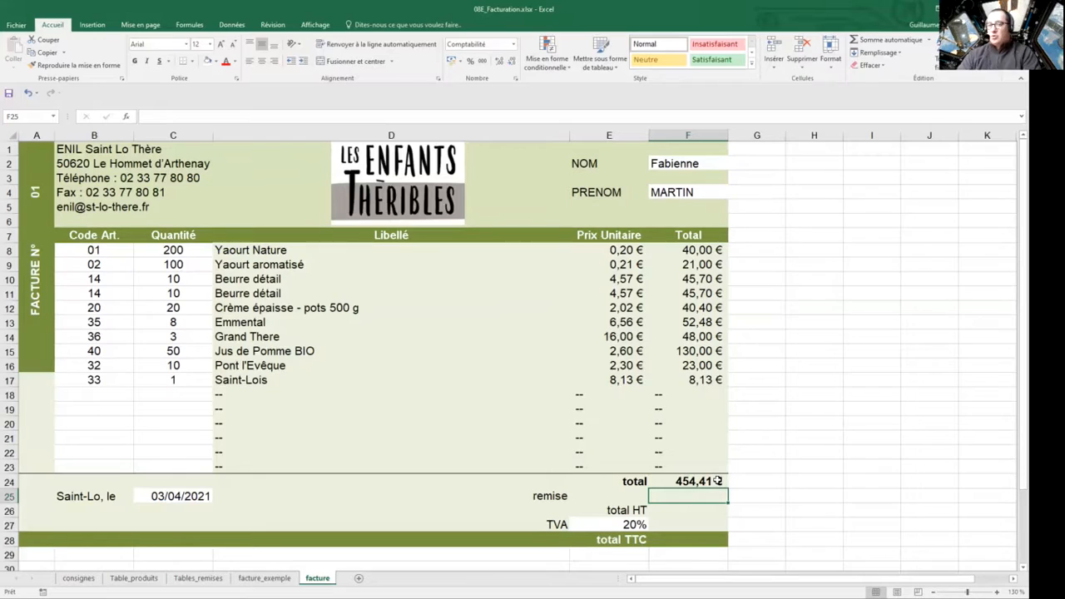
Start a RECHERCHEV formula in the remise rate cell E25 with the total F24 as the lookup value.
{"action": "left_click", "coordinate": [611, 496]}
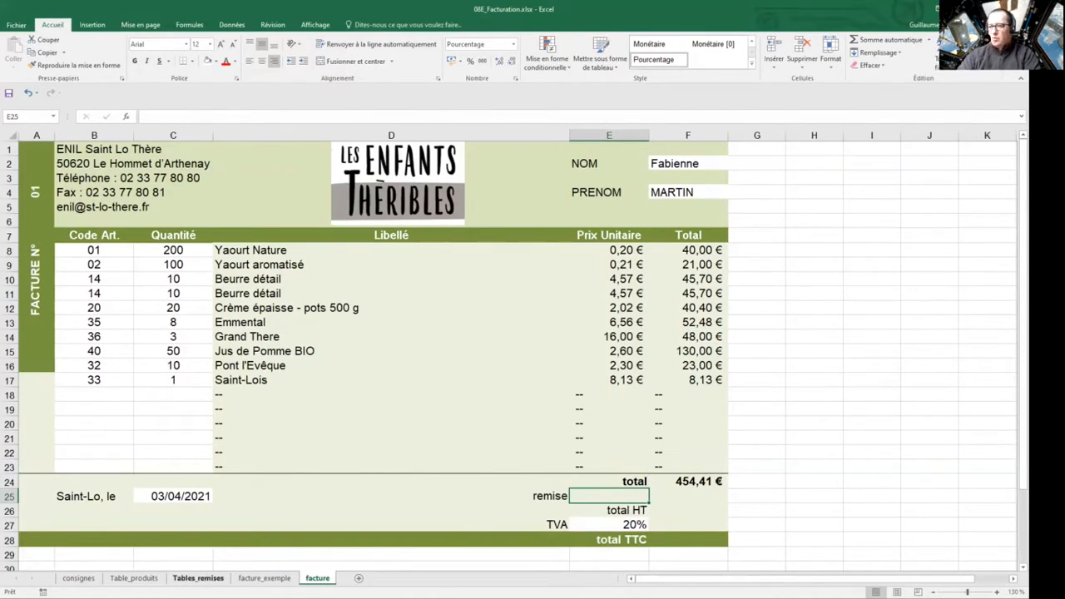
{"action": "left_click", "coordinate": [198, 578]}
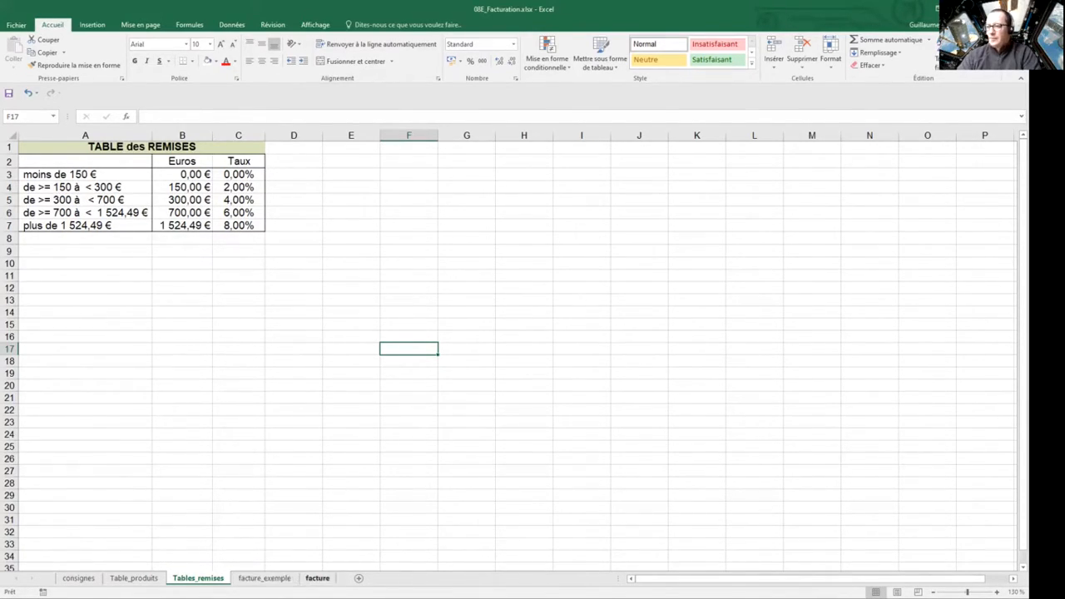
{"action": "left_click", "coordinate": [317, 578]}
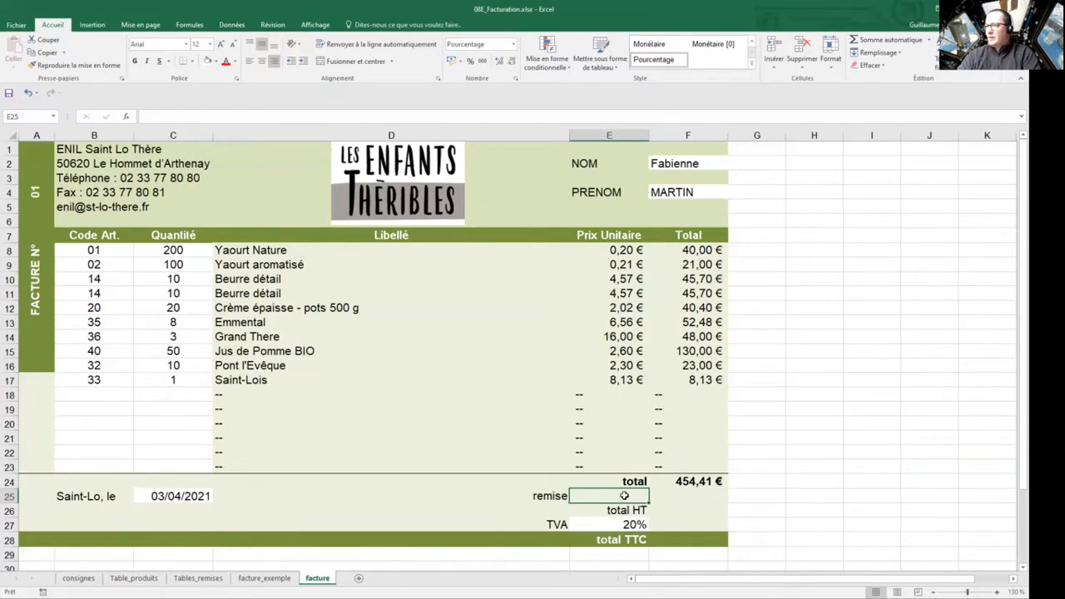
{"action": "type", "text": "="}
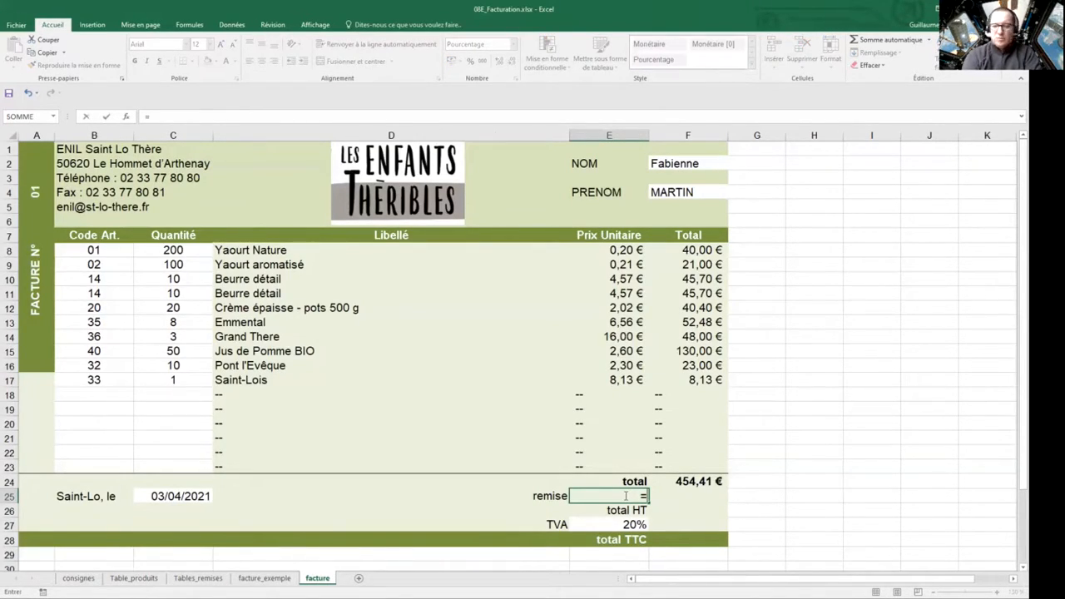
{"action": "type", "text": "recherh"}
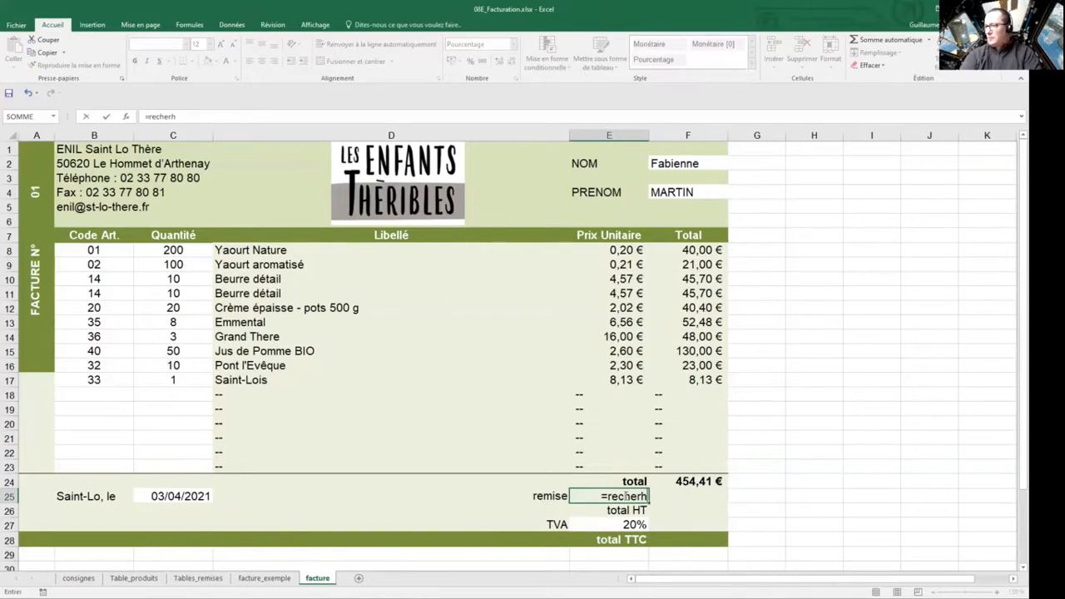
{"action": "key", "text": "BackSpace"}
{"action": "left_click", "coordinate": [661, 529]}
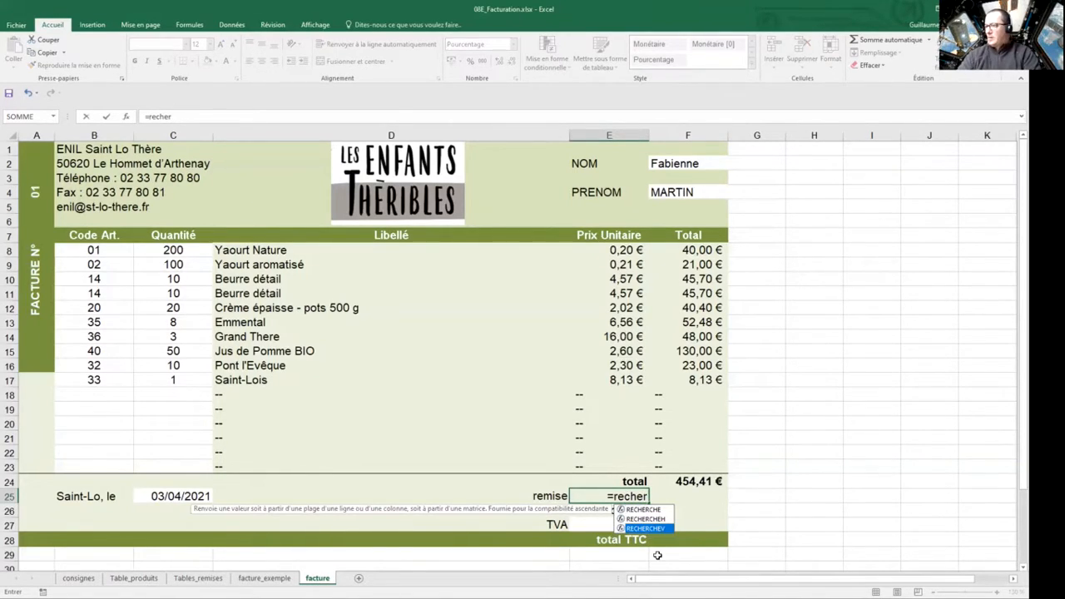
{"action": "key", "text": "Tab"}
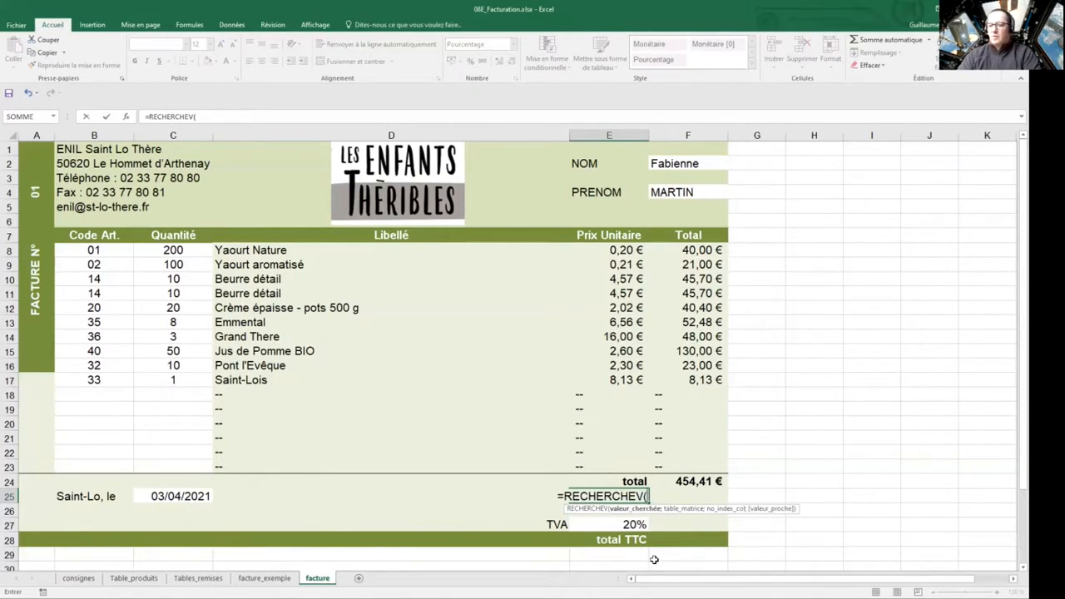
{"action": "left_click", "coordinate": [698, 481]}
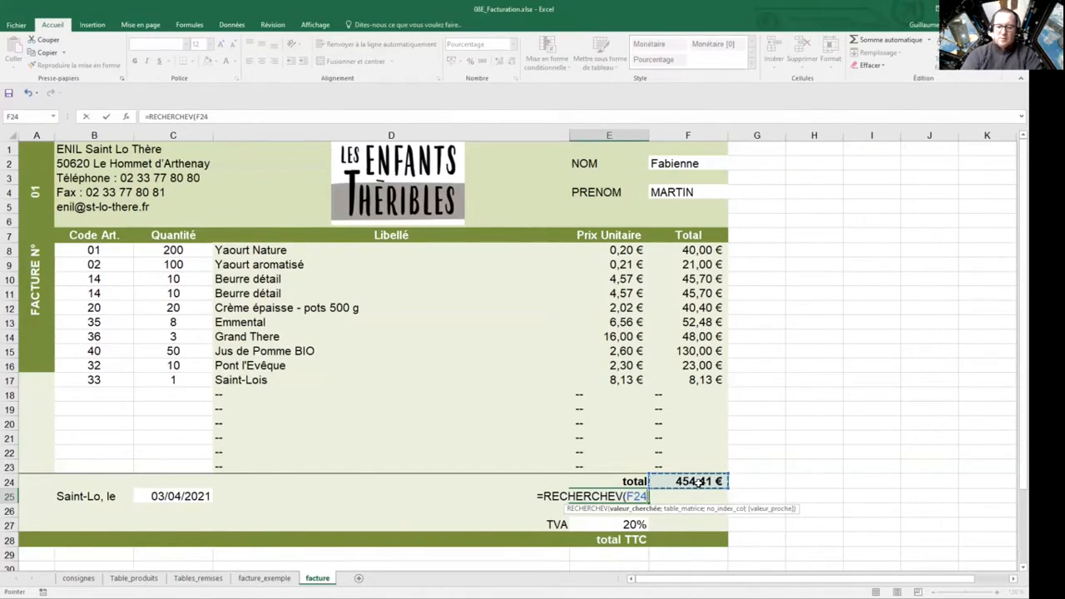
{"action": "type", "text": ";"}
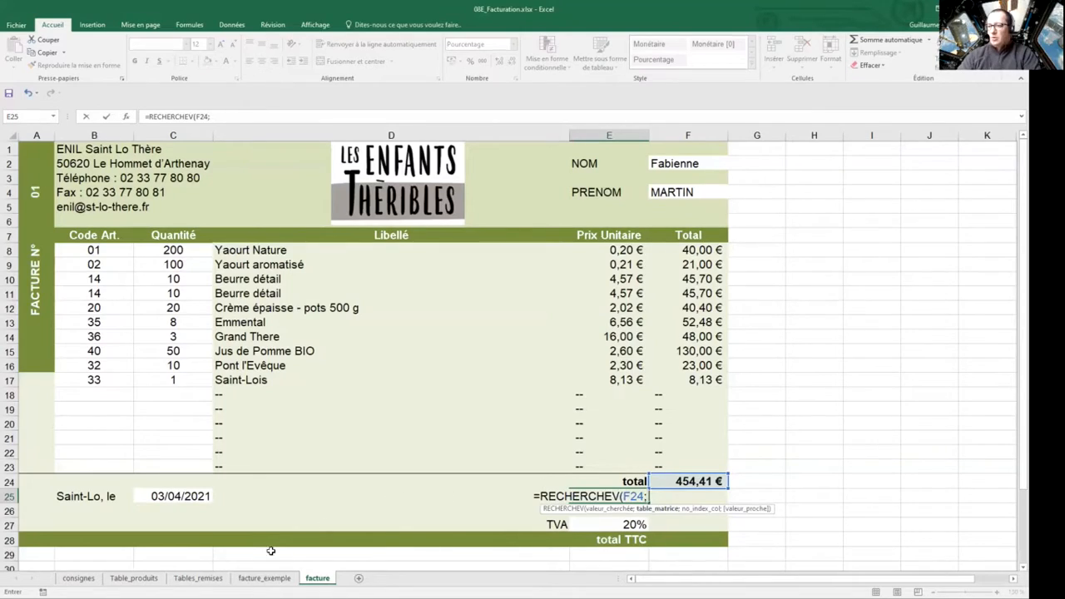
Set the E25 formula's lookup table to the absolute range Tables_remises!$B$2:$C$7.
{"action": "left_click", "coordinate": [198, 577]}
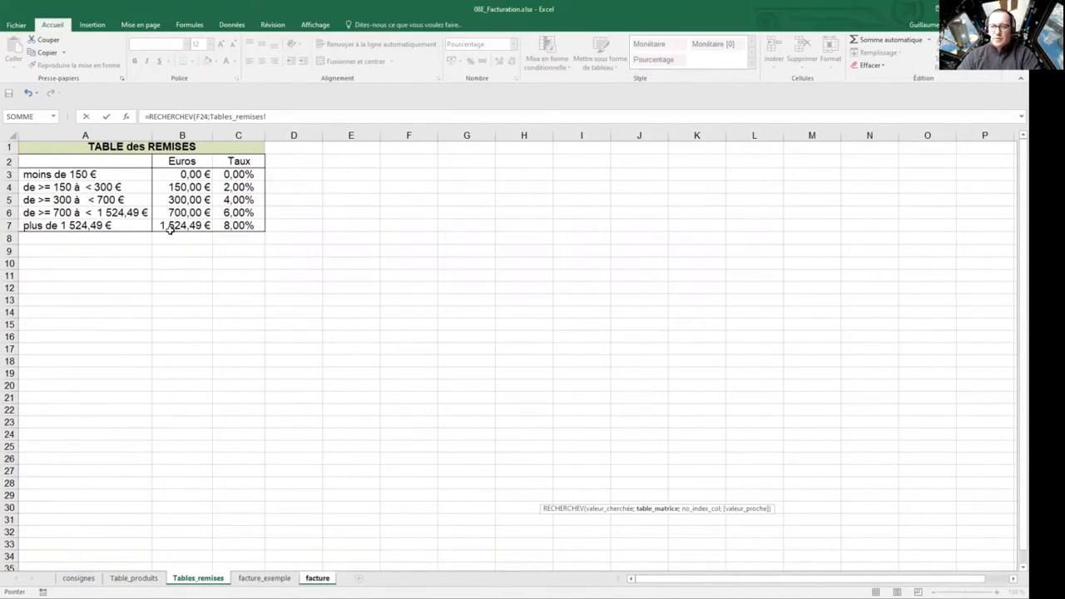
{"action": "left_click", "coordinate": [185, 160]}
{"action": "left_click_drag", "start_coordinate": [240, 220], "coordinate": [240, 221]}
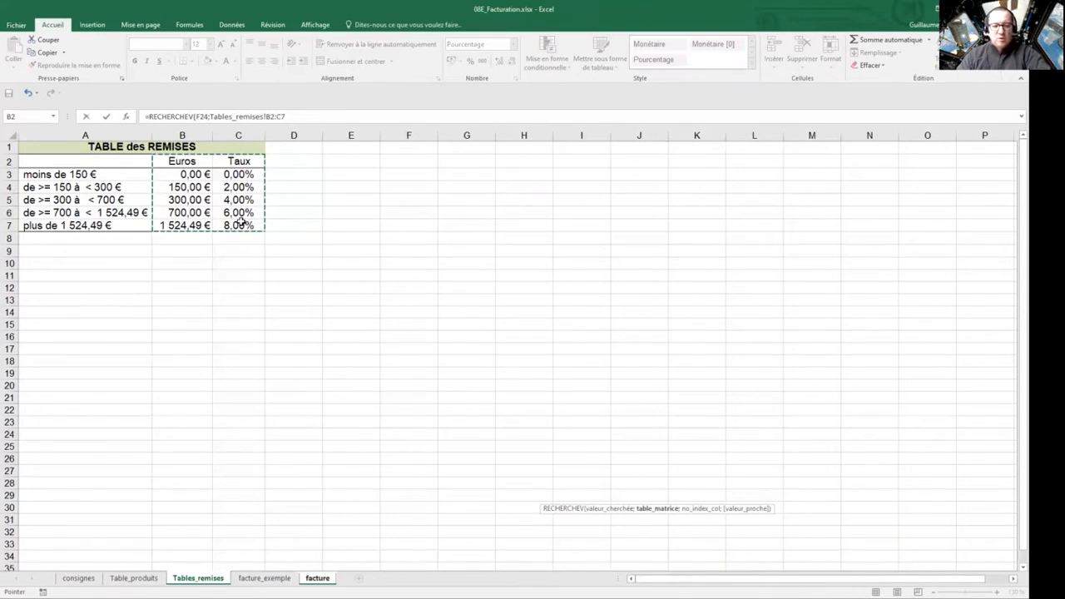
{"action": "key", "text": "F4"}
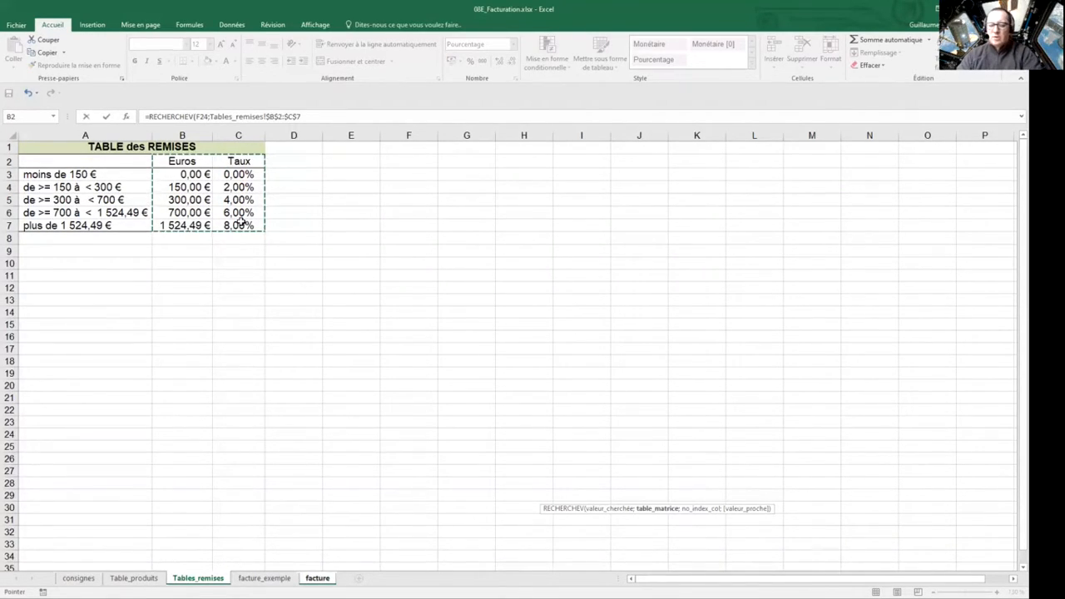
{"action": "left_click", "coordinate": [328, 118]}
{"action": "type", "text": ";"}
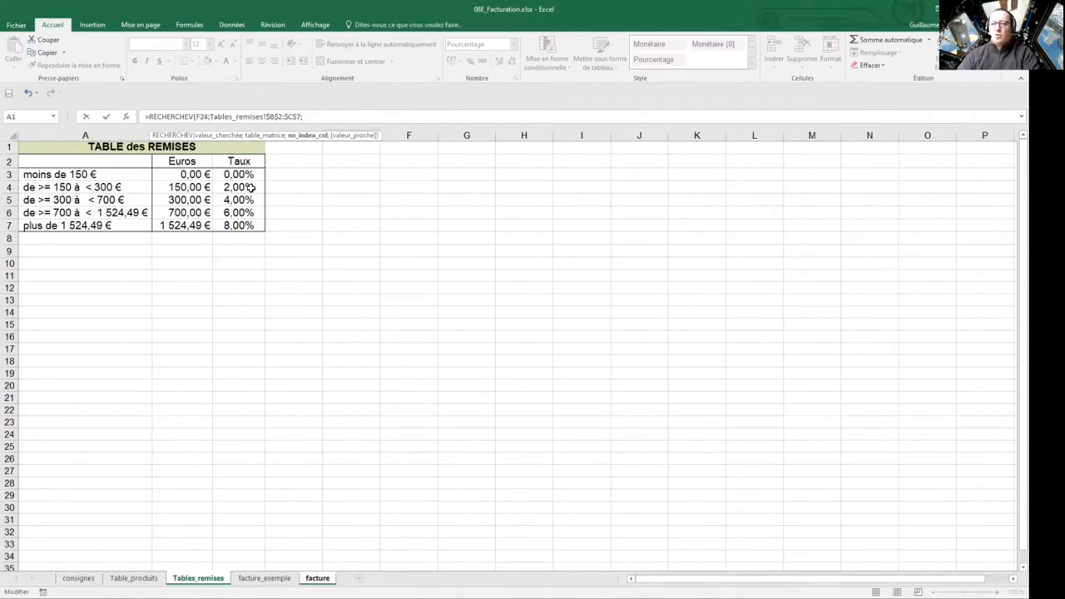
Complete the E25 RECHERCHEV with column index 2 and approximate match VRAI.
{"action": "type", "text": "2"}
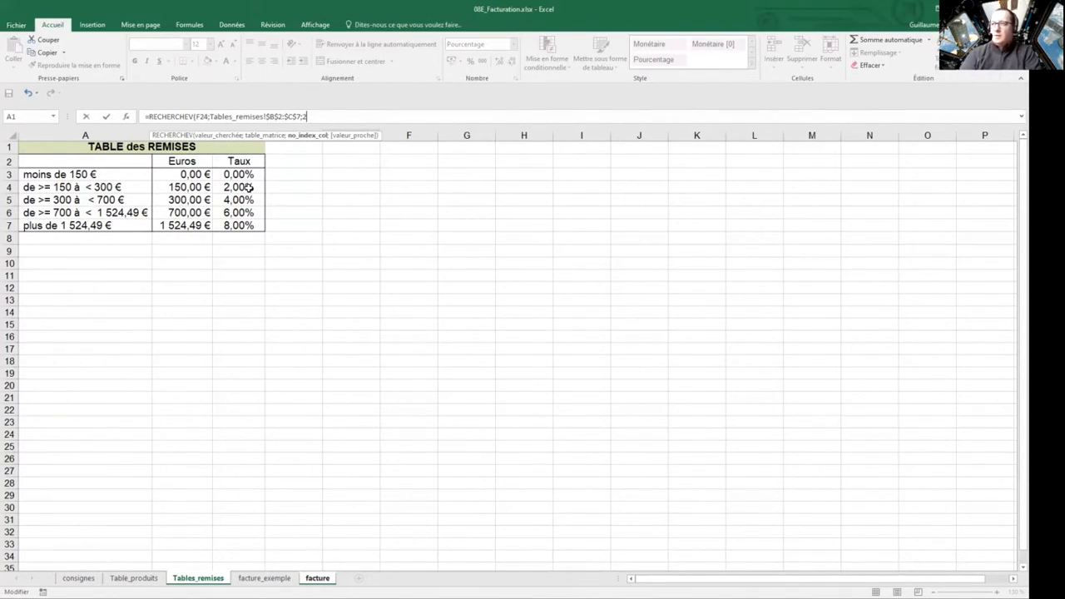
{"action": "type", "text": ";"}
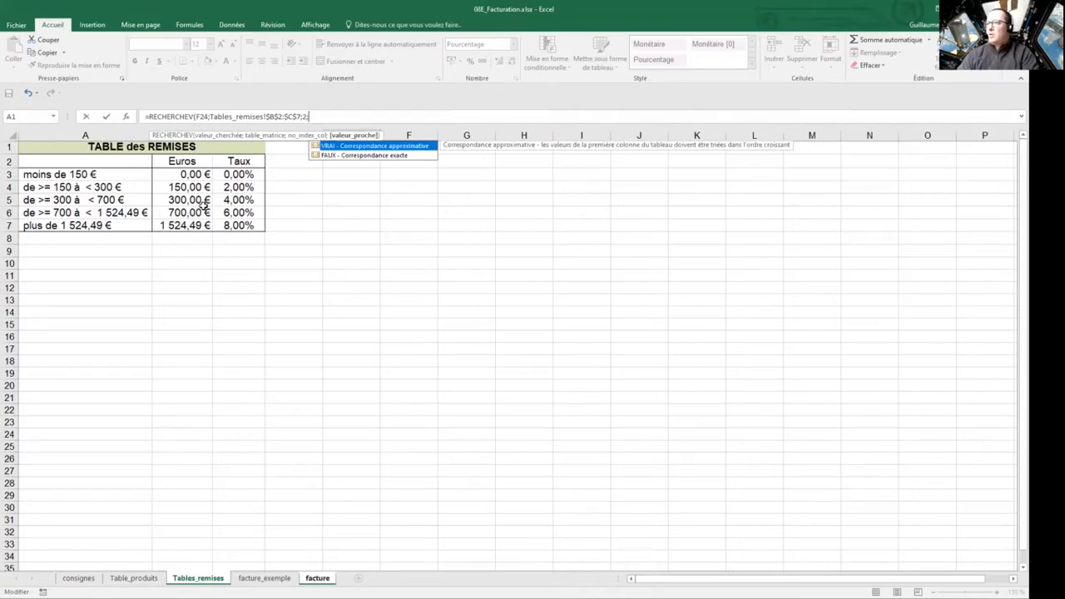
{"action": "type", "text": "vrai"}
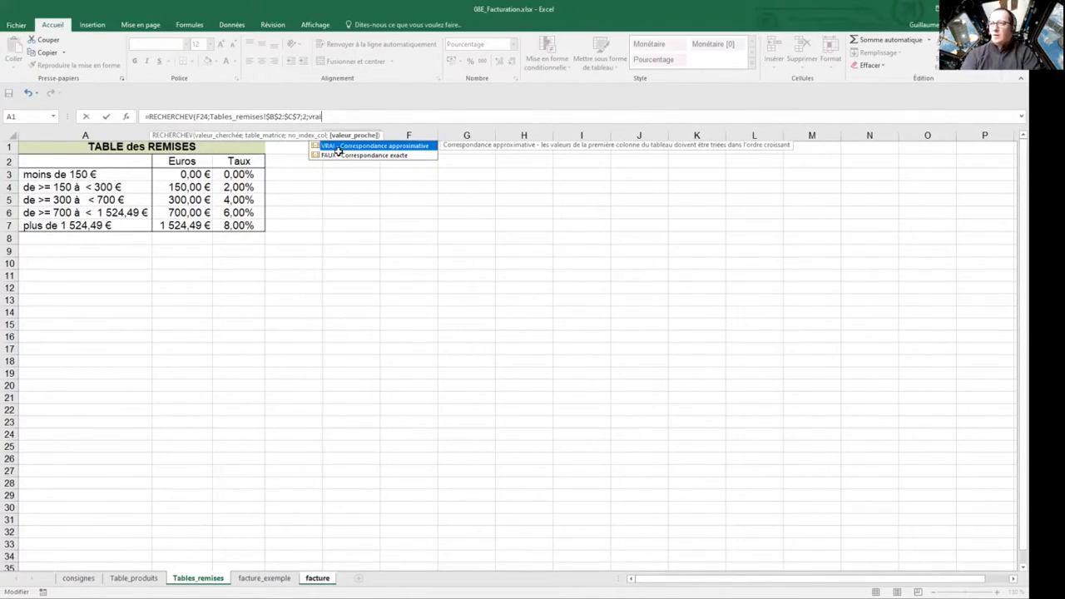
{"action": "key", "text": "Return"}
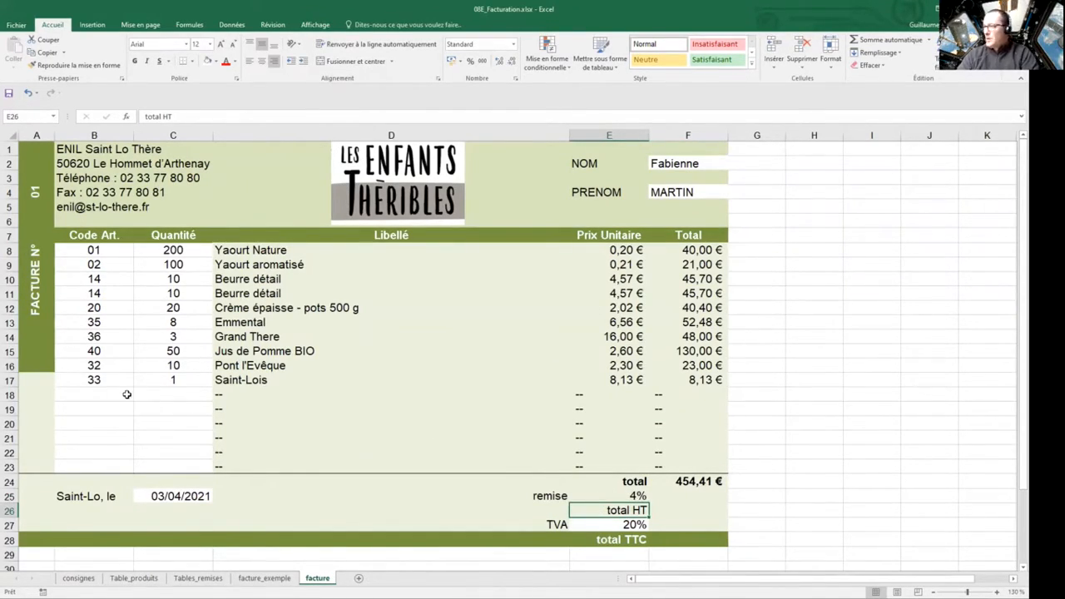
Clear the article codes and quantities in B15:C17 of the invoice, and check the discount rate against the Tables_remises sheet.
{"action": "left_click_drag", "start_coordinate": [93, 353], "coordinate": [166, 381]}
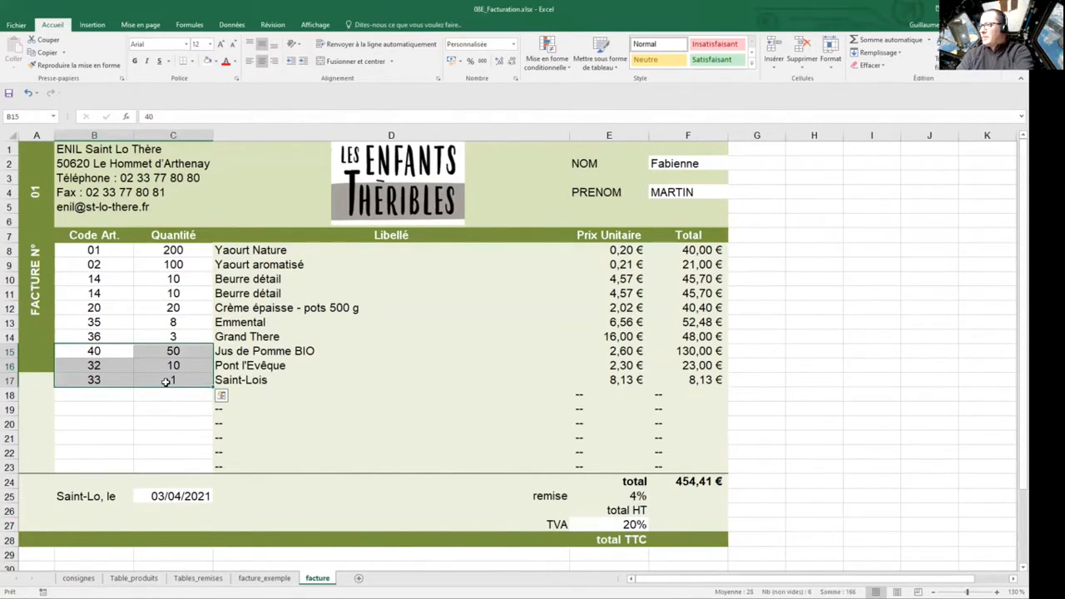
{"action": "key", "text": "Delete"}
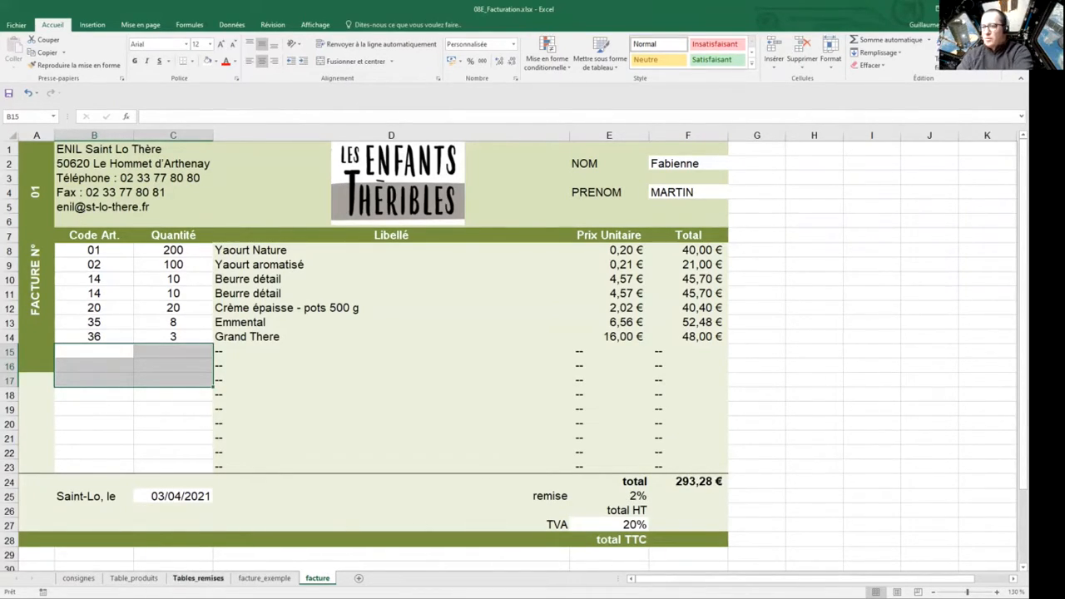
{"action": "left_click", "coordinate": [198, 578]}
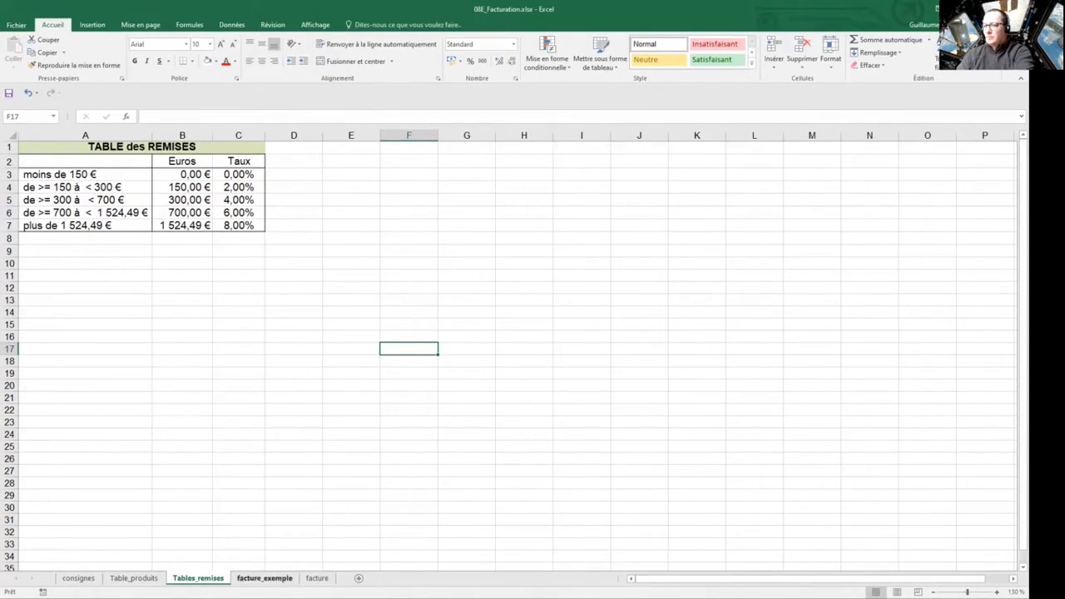
{"action": "left_click", "coordinate": [316, 577]}
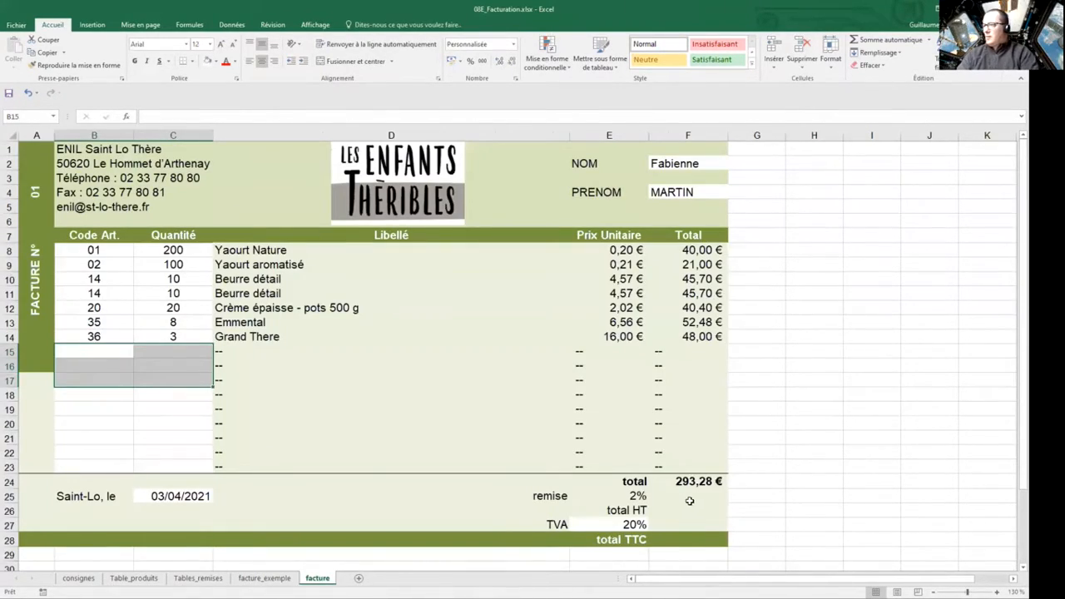
Calculate the discount amount in F25 of the facture sheet with =F24*E25.
{"action": "left_click", "coordinate": [689, 497]}
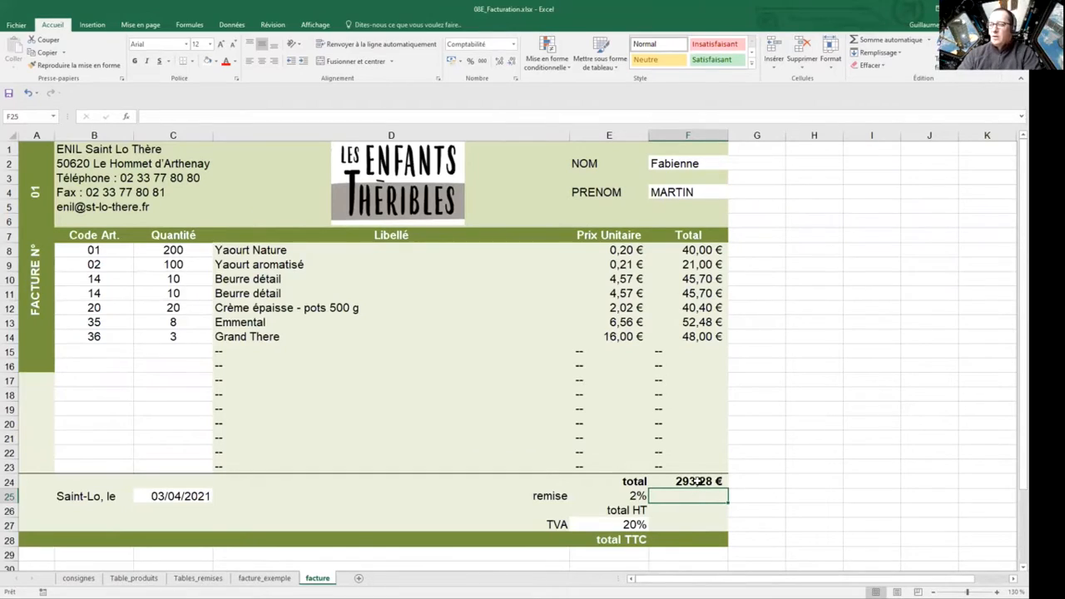
{"action": "type", "text": "="}
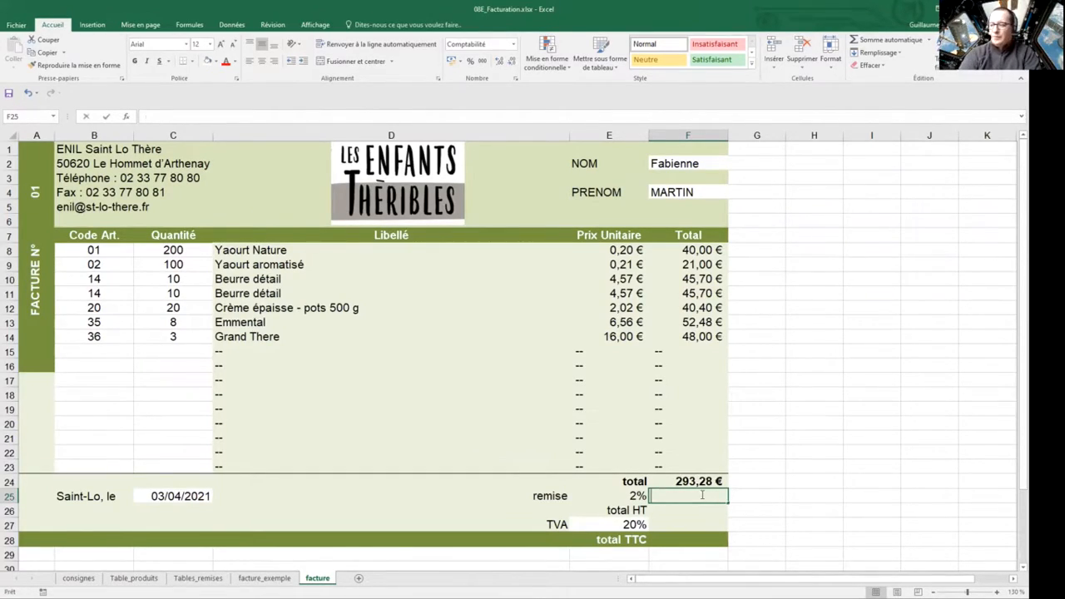
{"action": "left_click", "coordinate": [714, 481]}
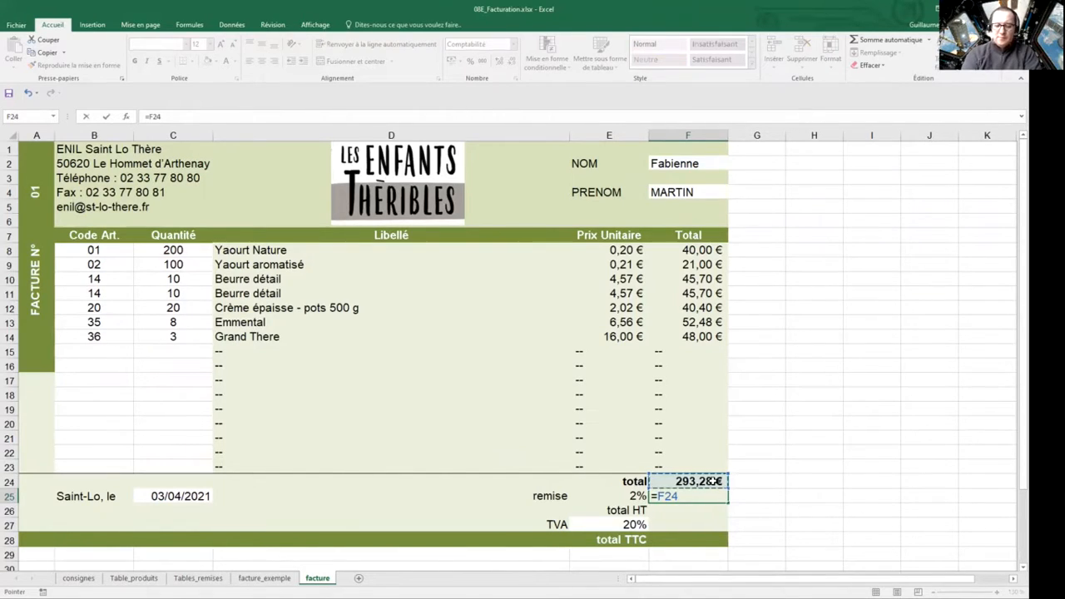
{"action": "type", "text": "*"}
{"action": "left_click", "coordinate": [616, 495]}
{"action": "key", "text": "Return"}
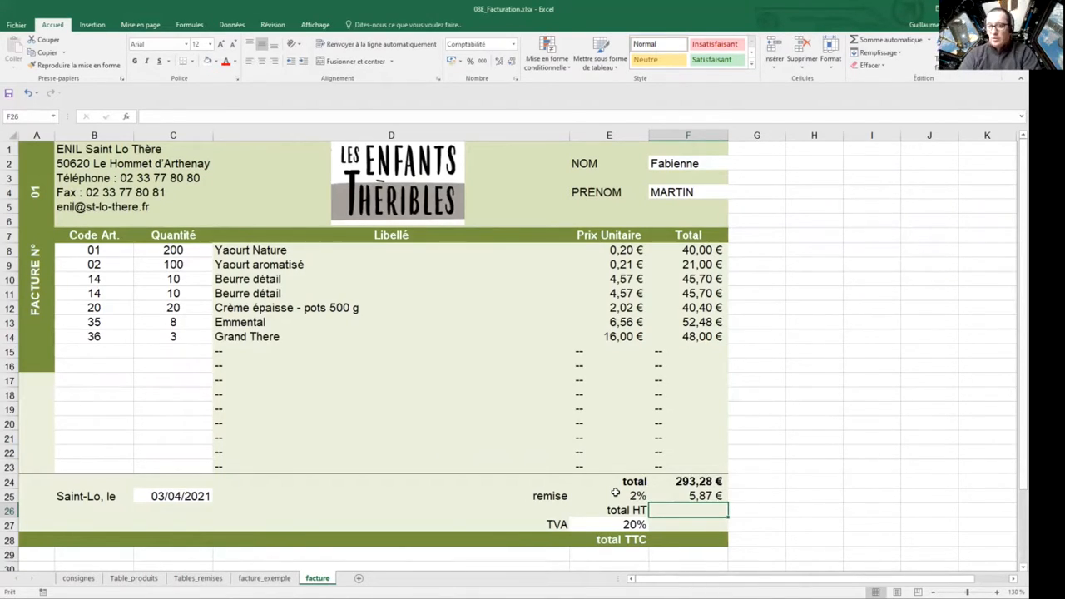
Calculate the total HT in F26 by subtracting the discount, using =F24-F25.
{"action": "type", "text": "="}
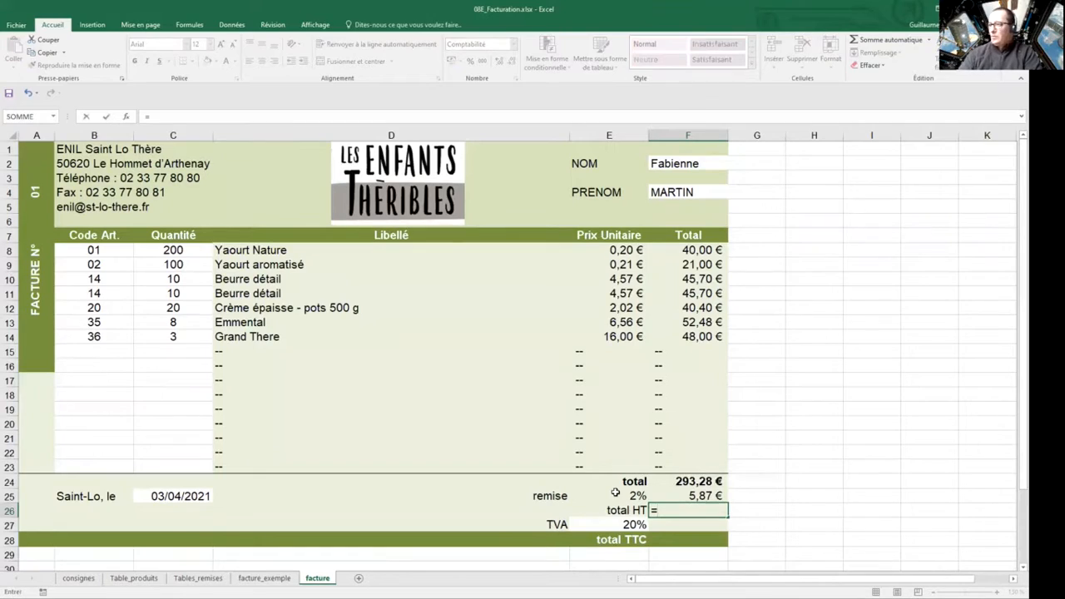
{"action": "left_click", "coordinate": [717, 482]}
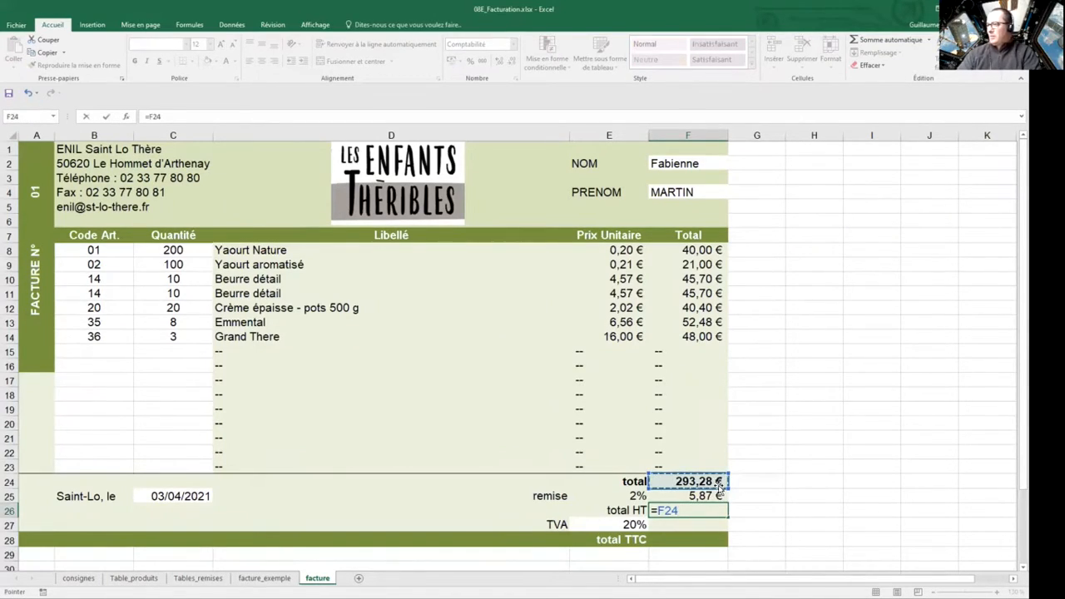
{"action": "type", "text": "-"}
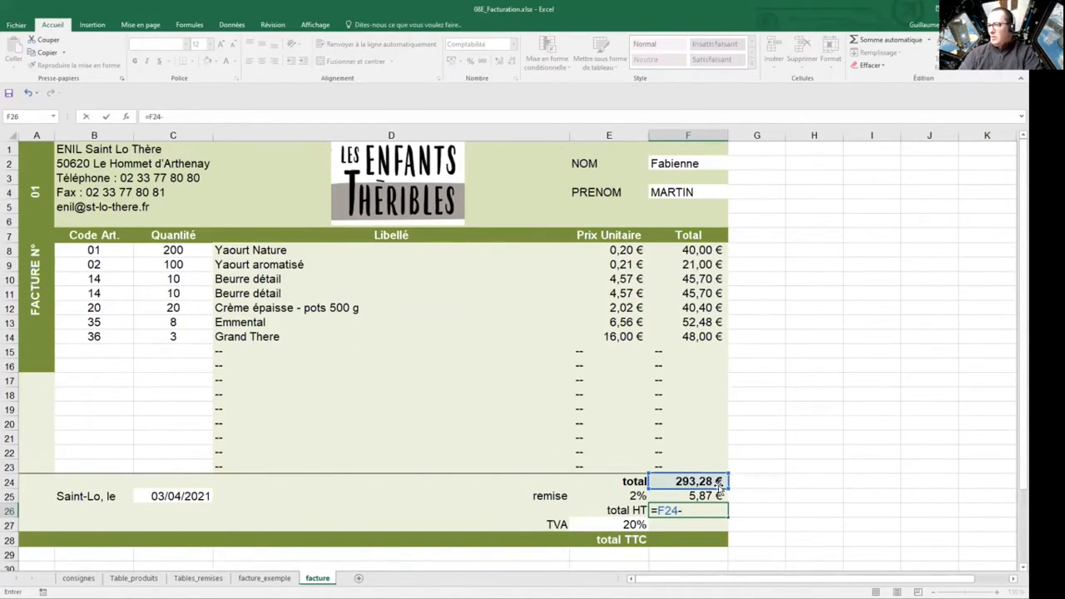
{"action": "left_click", "coordinate": [717, 495]}
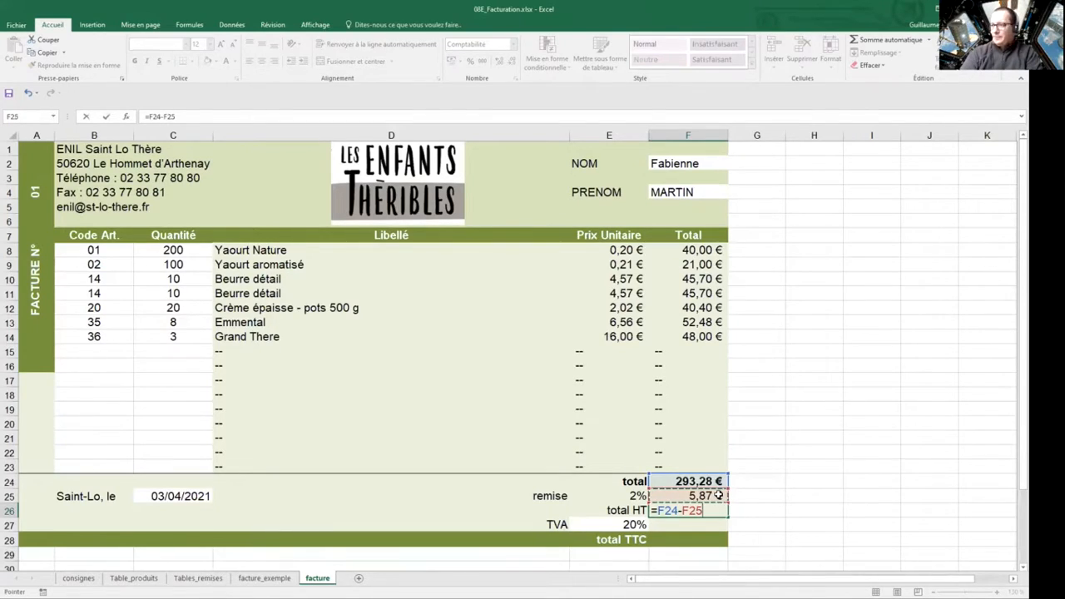
{"action": "key", "text": "Return"}
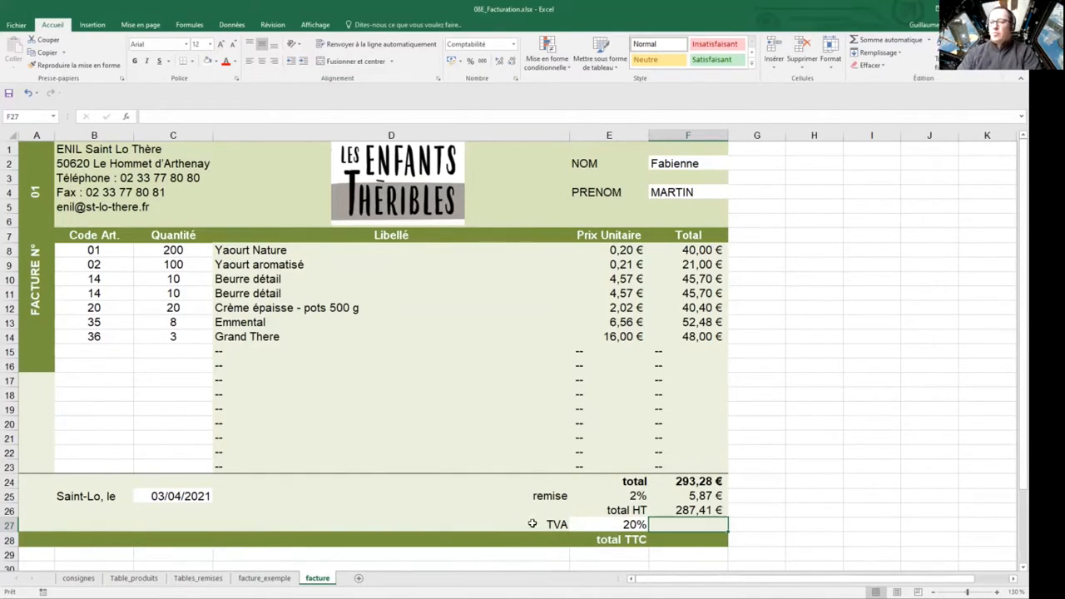
Calculate the TVA amount in F27 with =F26*E27.
{"action": "type", "text": "="}
{"action": "left_click", "coordinate": [716, 510]}
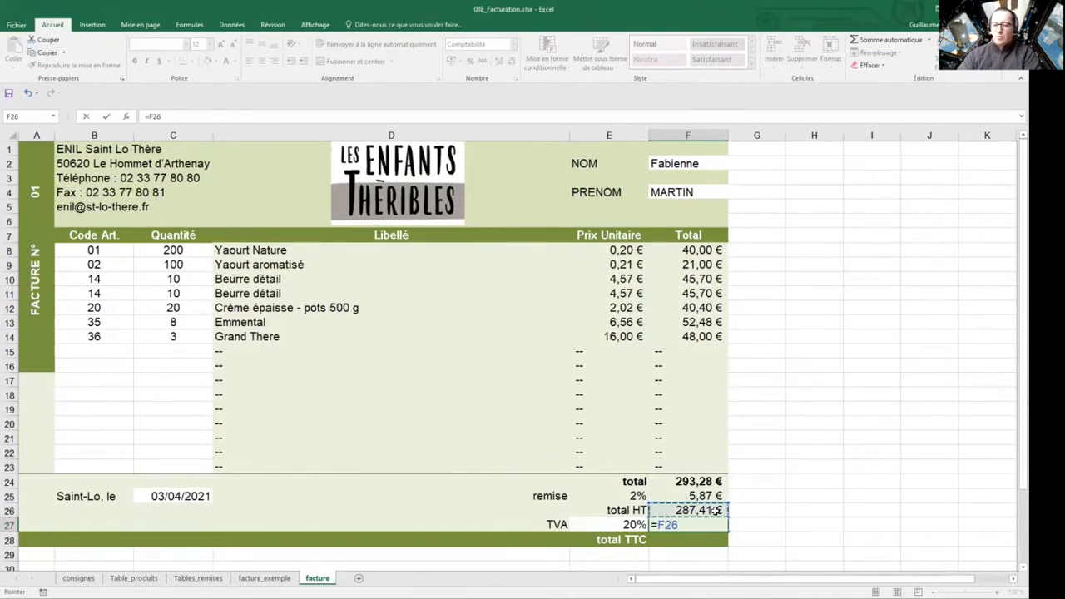
{"action": "type", "text": "*"}
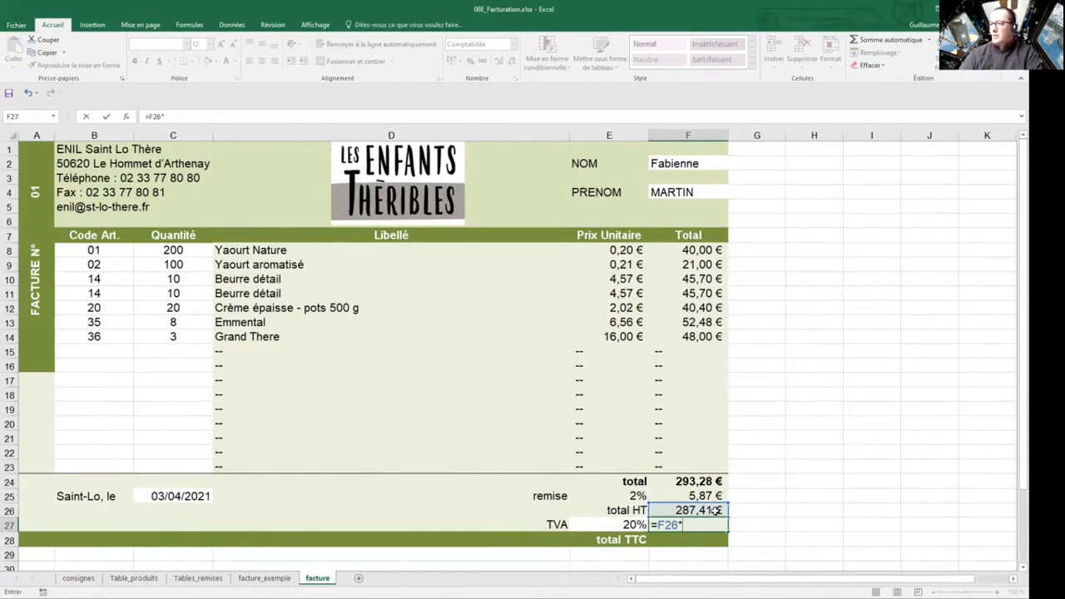
{"action": "left_click", "coordinate": [601, 525]}
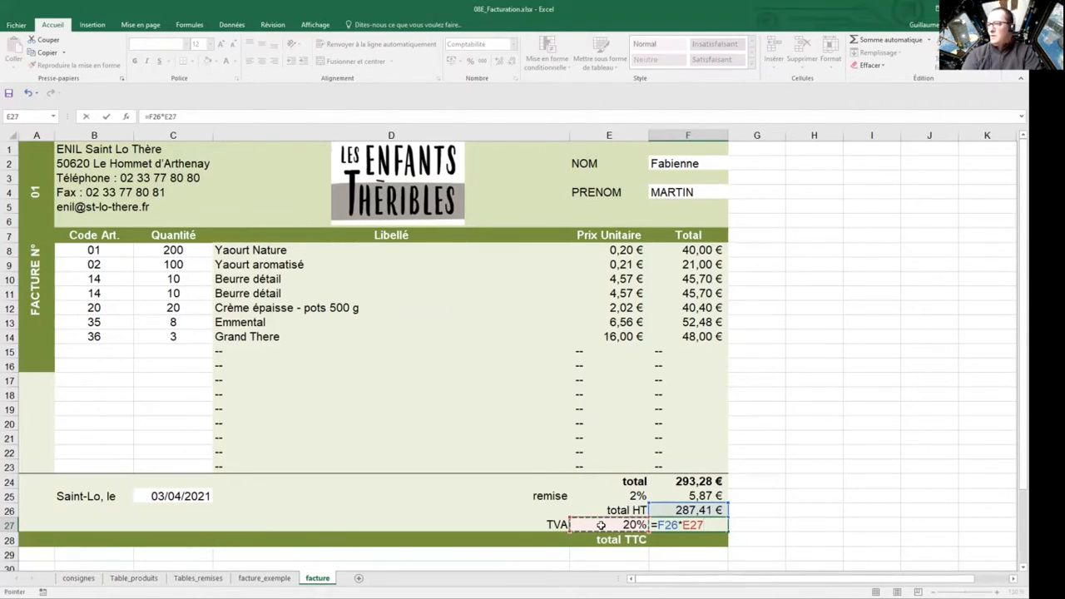
{"action": "key", "text": "Return"}
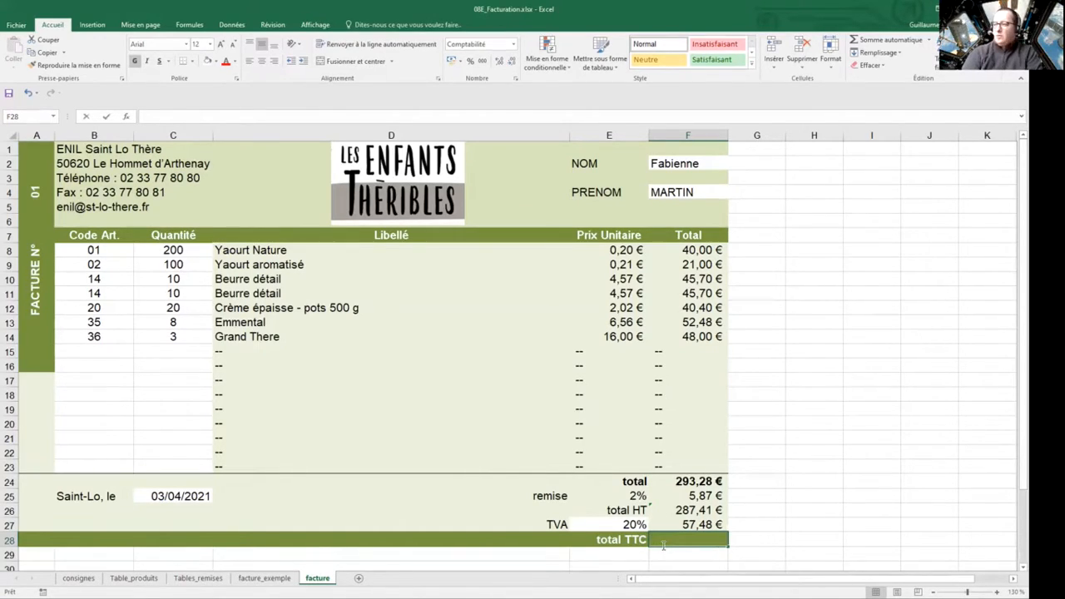
Calculate the total TTC in F28 by adding the TVA to the total HT, using =F26+F27.
{"action": "type", "text": "="}
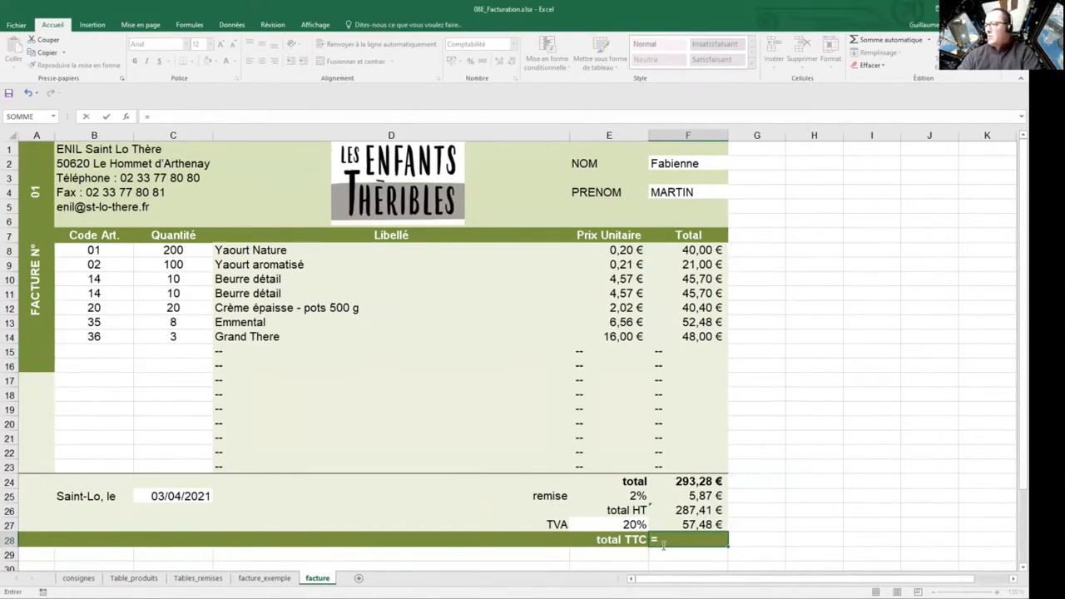
{"action": "left_click", "coordinate": [692, 510]}
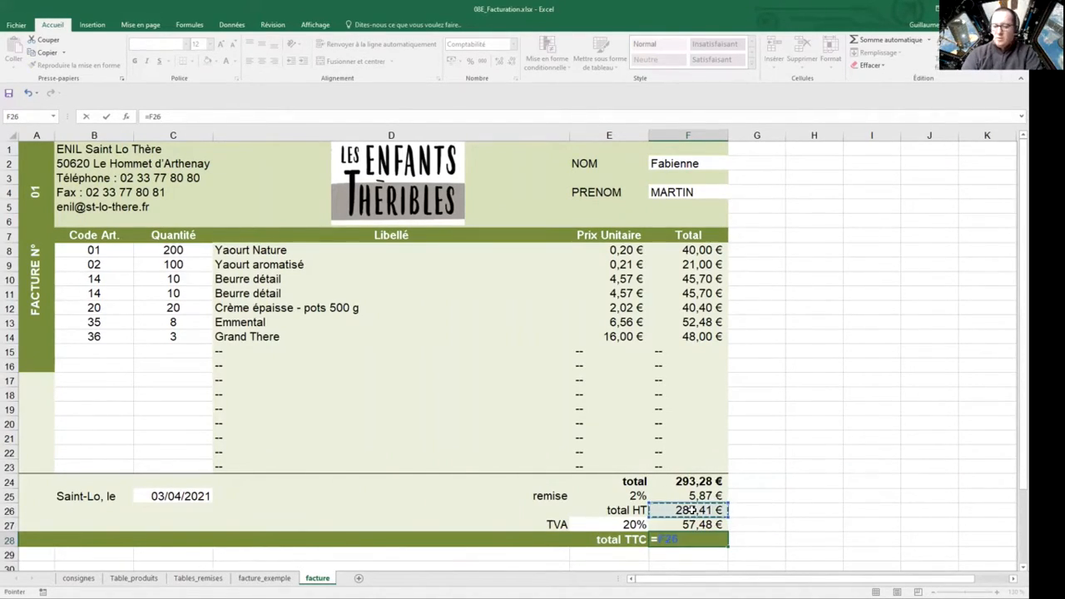
{"action": "type", "text": "+"}
{"action": "left_click", "coordinate": [693, 524]}
{"action": "key", "text": "Return"}
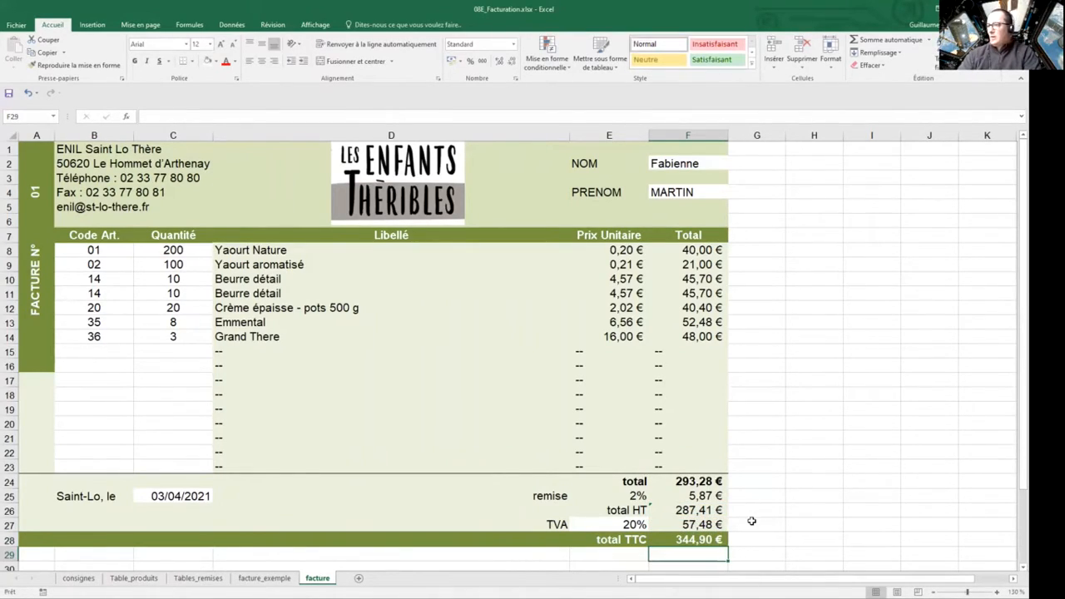
Review the product codes in Table_produits and the discount brackets in Tables_remises, and return to the facture sheet.
{"action": "left_click", "coordinate": [589, 451]}
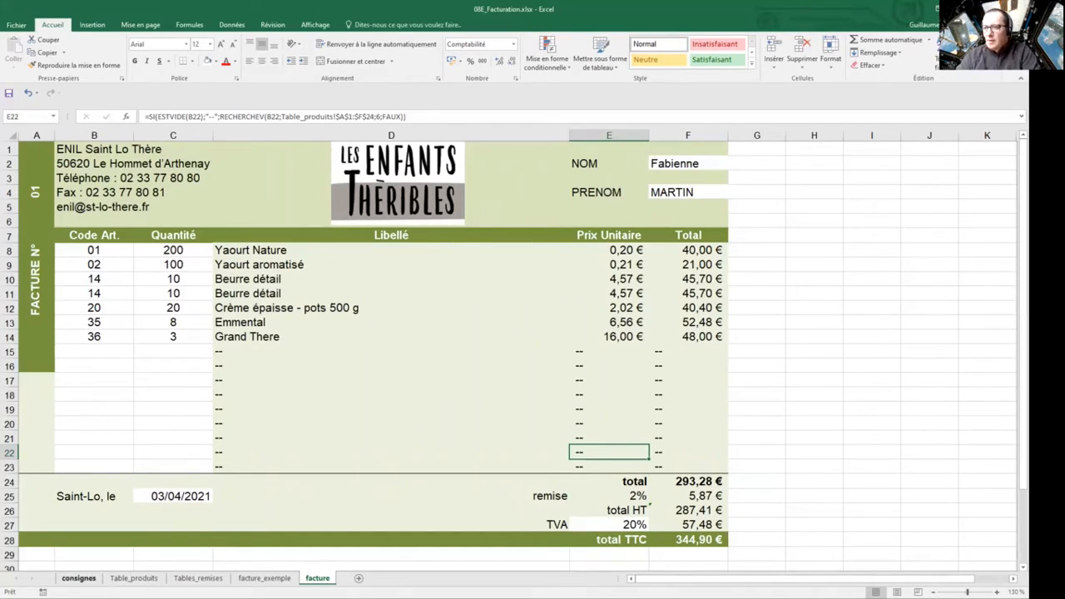
{"action": "left_click", "coordinate": [78, 577]}
{"action": "left_click", "coordinate": [134, 578]}
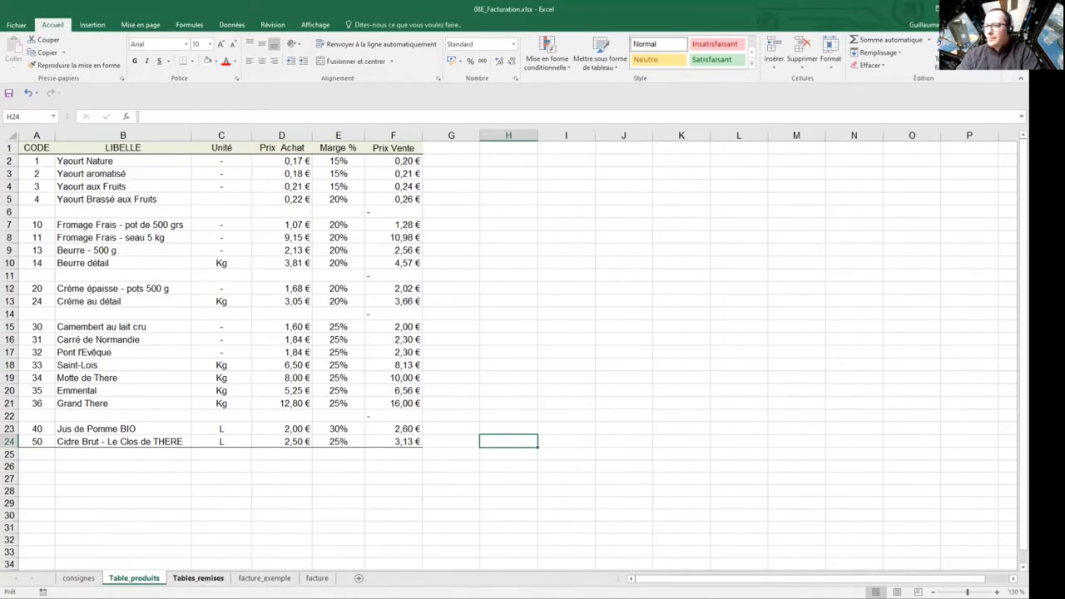
{"action": "left_click", "coordinate": [195, 581]}
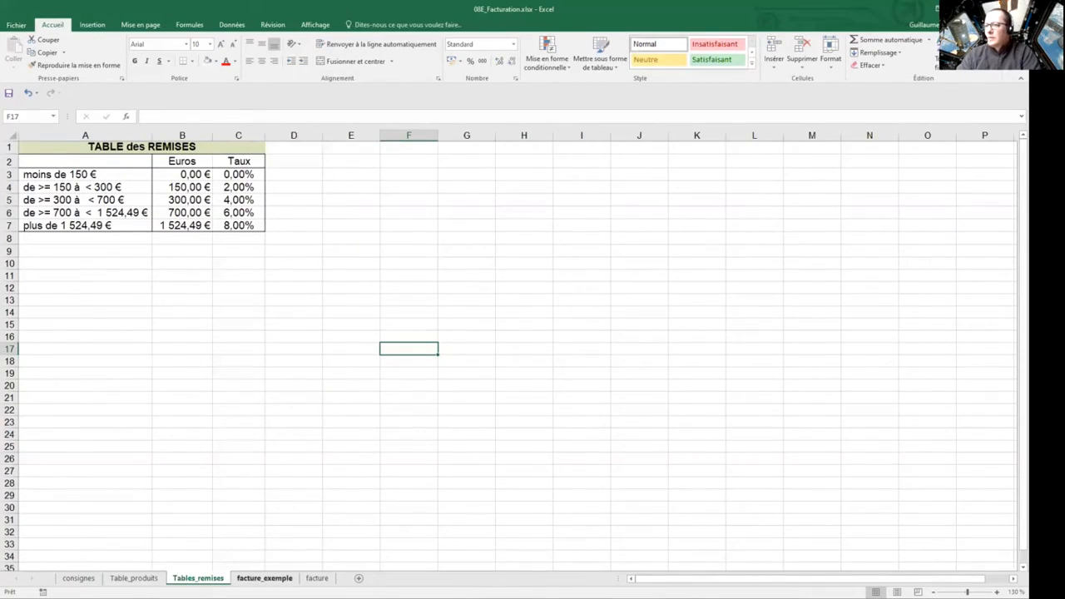
{"action": "left_click", "coordinate": [317, 578]}
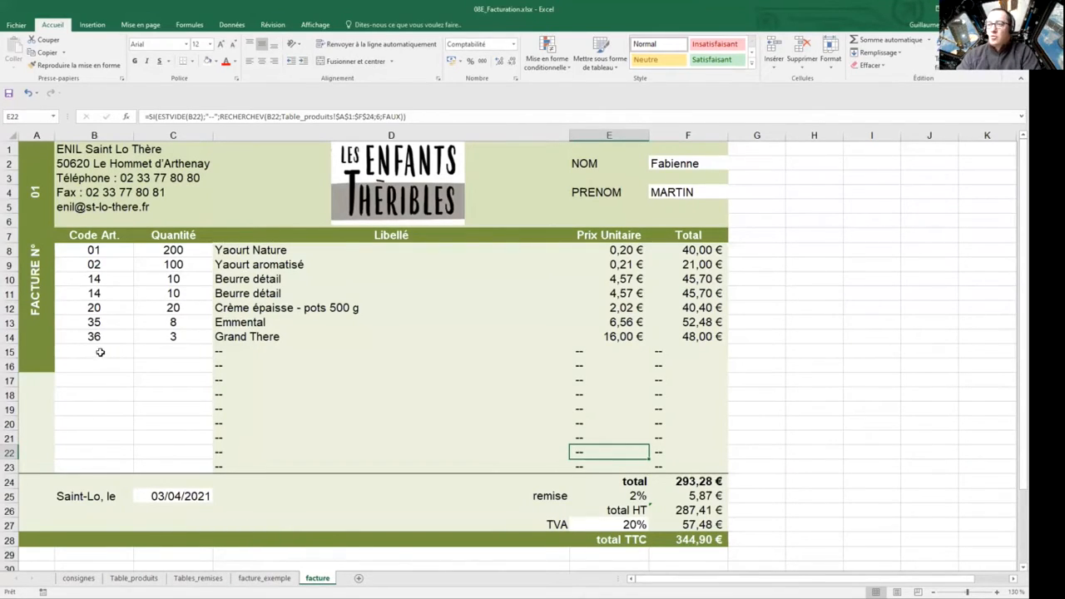
{"action": "left_click", "coordinate": [198, 579]}
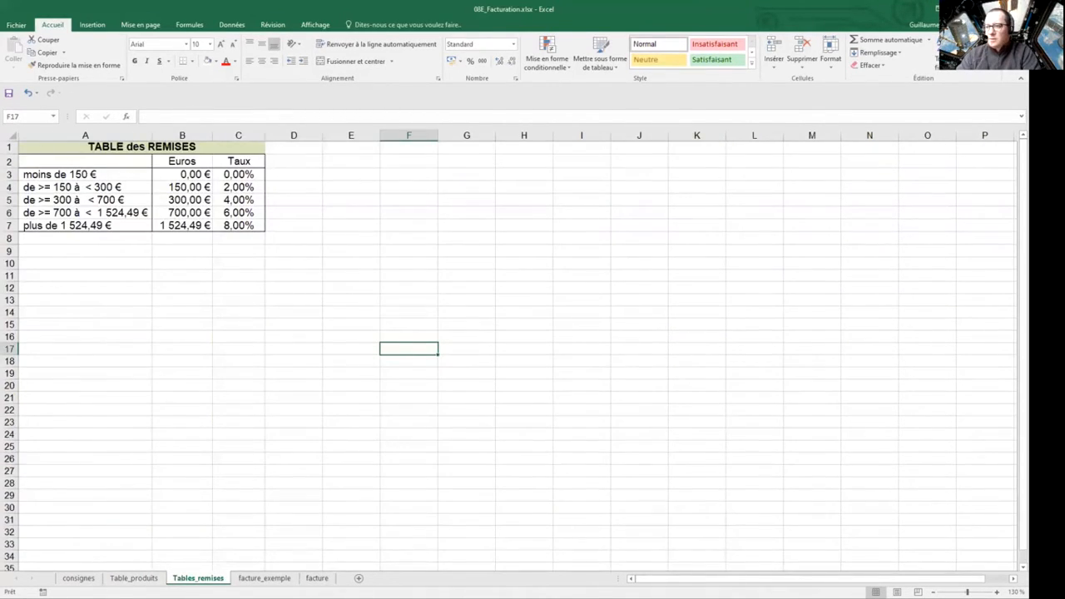
{"action": "left_click", "coordinate": [134, 578]}
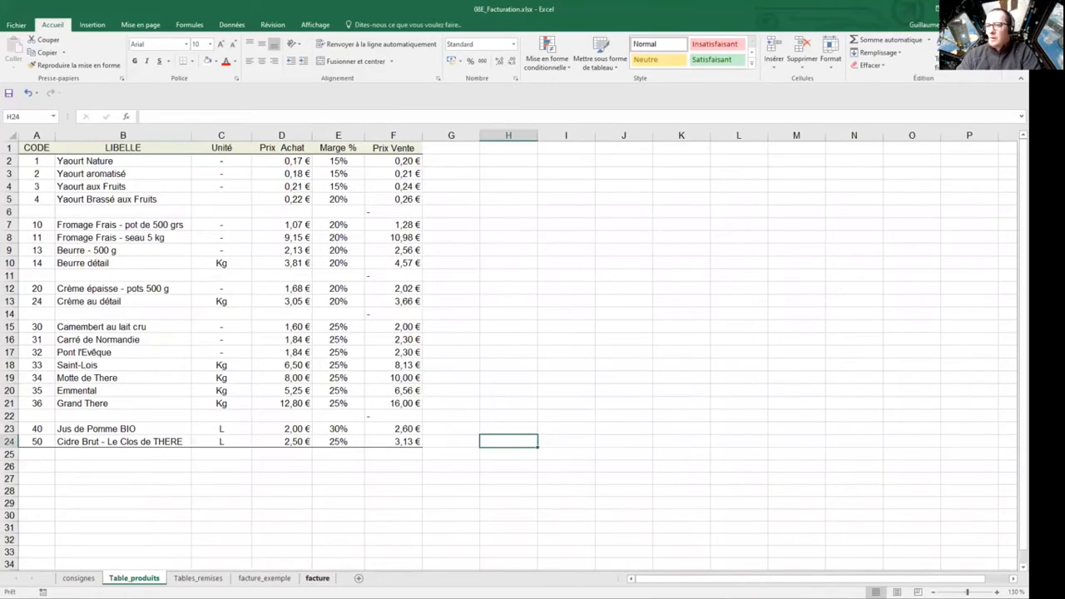
{"action": "left_click", "coordinate": [317, 578]}
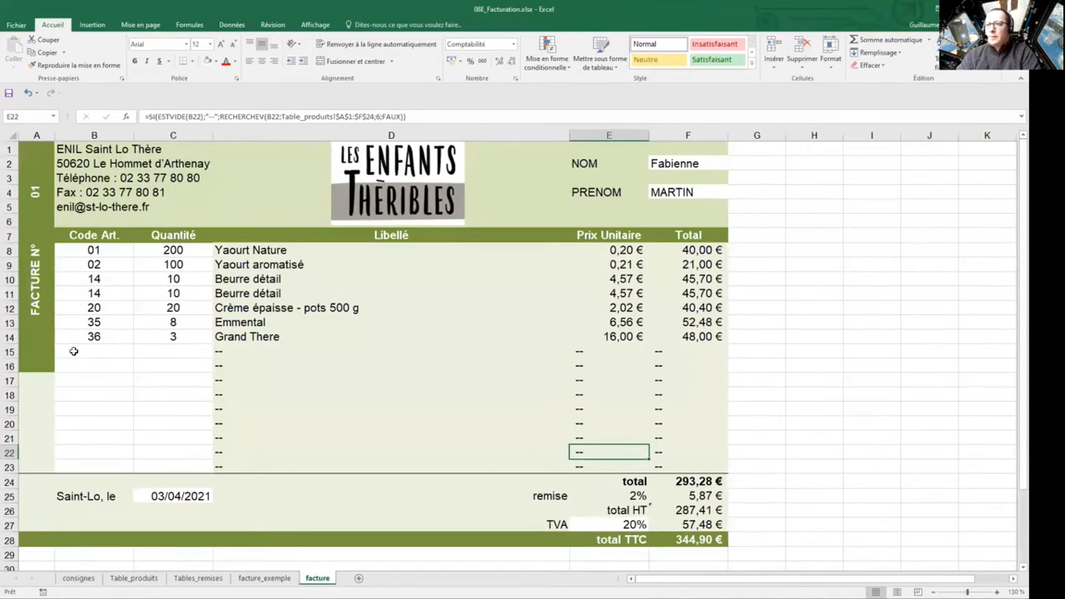
Add article codes 40 and 50 to the invoice in B15 and B16.
{"action": "type", "text": "40"}
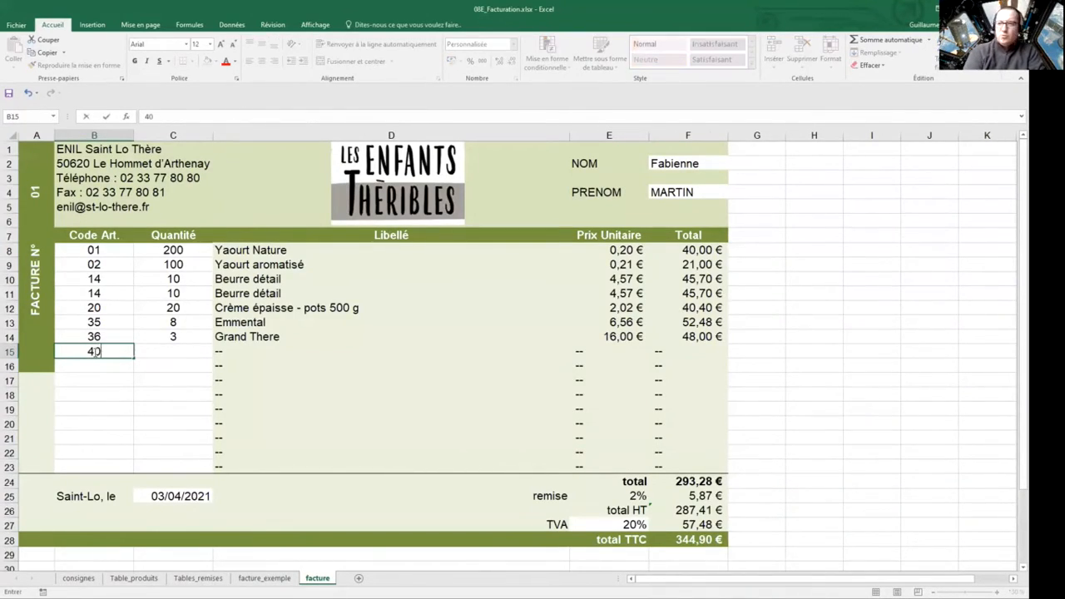
{"action": "key", "text": "Return"}
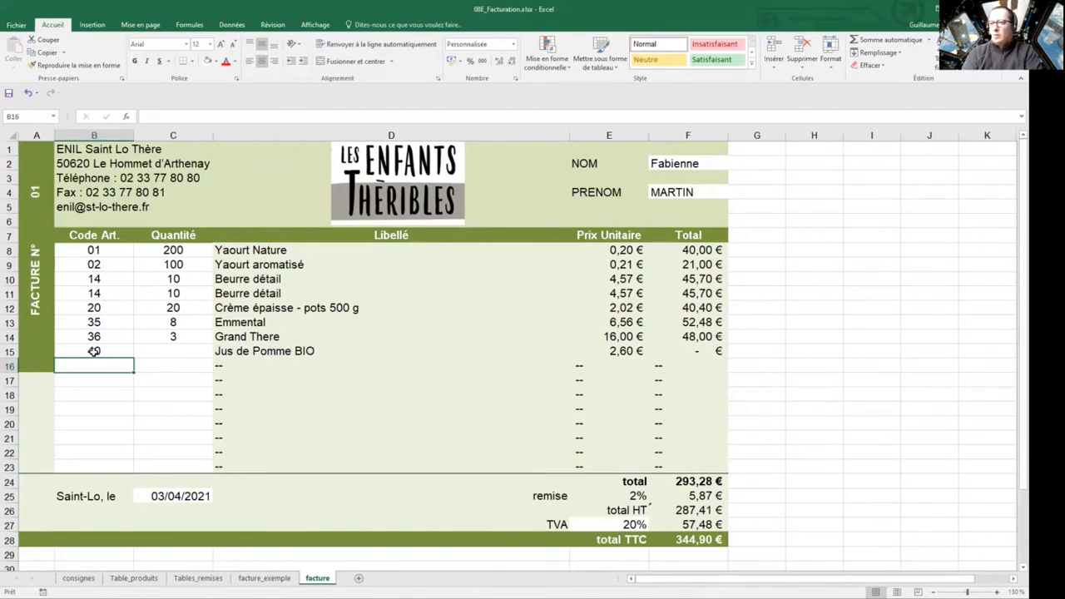
{"action": "type", "text": "50"}
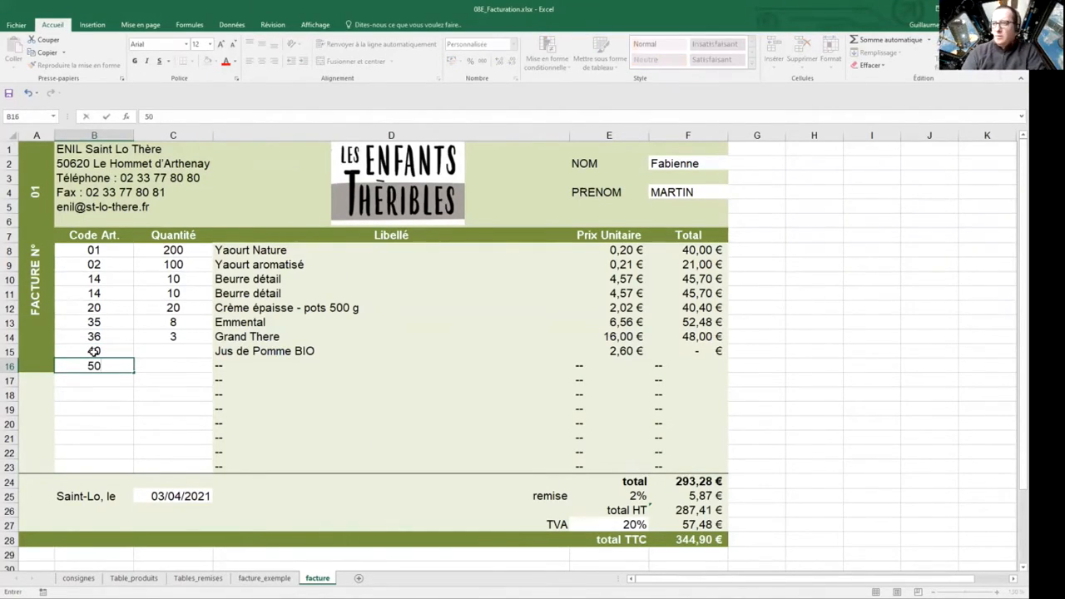
{"action": "key", "text": "Tab"}
{"action": "key", "text": "Up"}
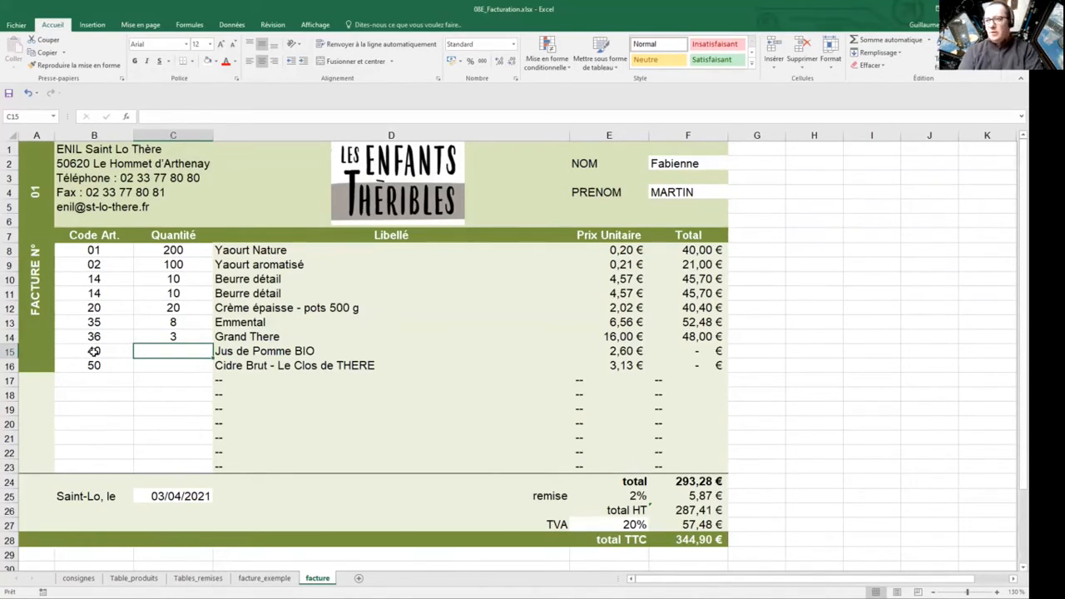
Enter quantities of 50 in C15 and 10 in C16 for the two added articles.
{"action": "type", "text": "50"}
{"action": "key", "text": "Return"}
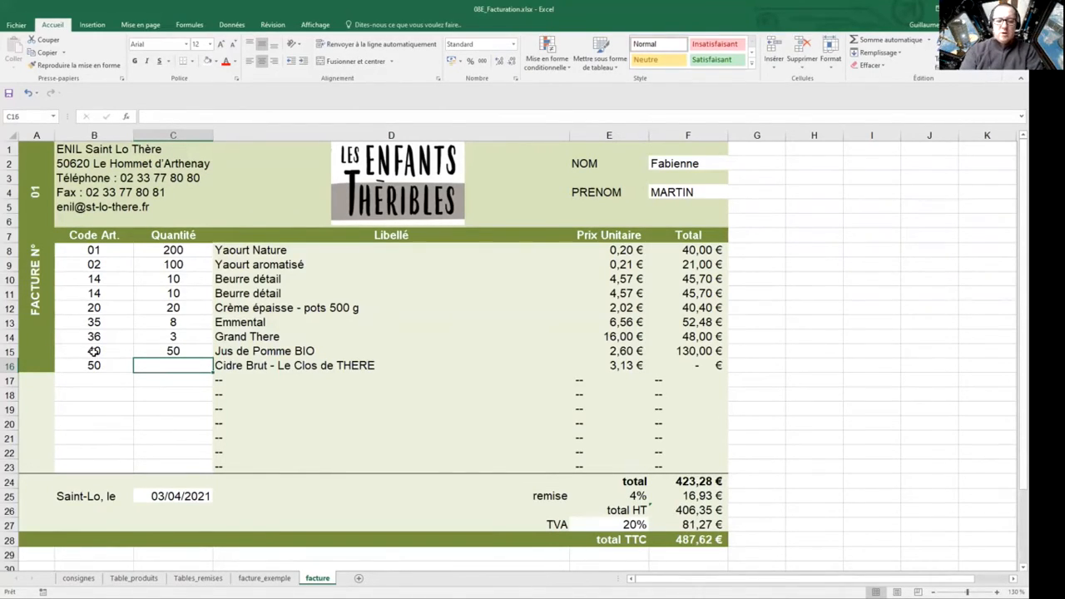
{"action": "type", "text": "10"}
{"action": "key", "text": "Return"}
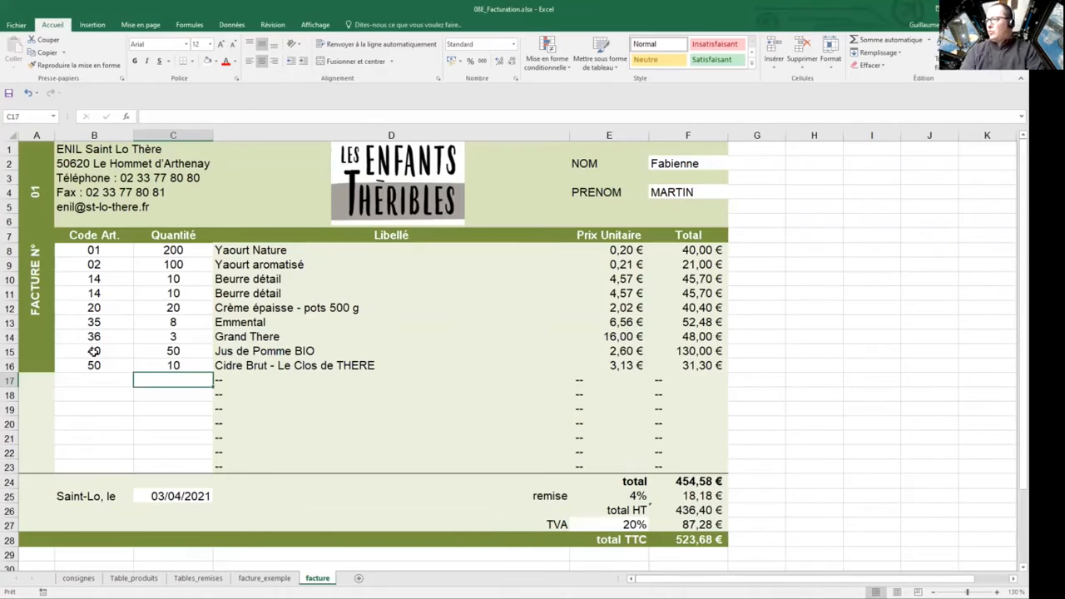